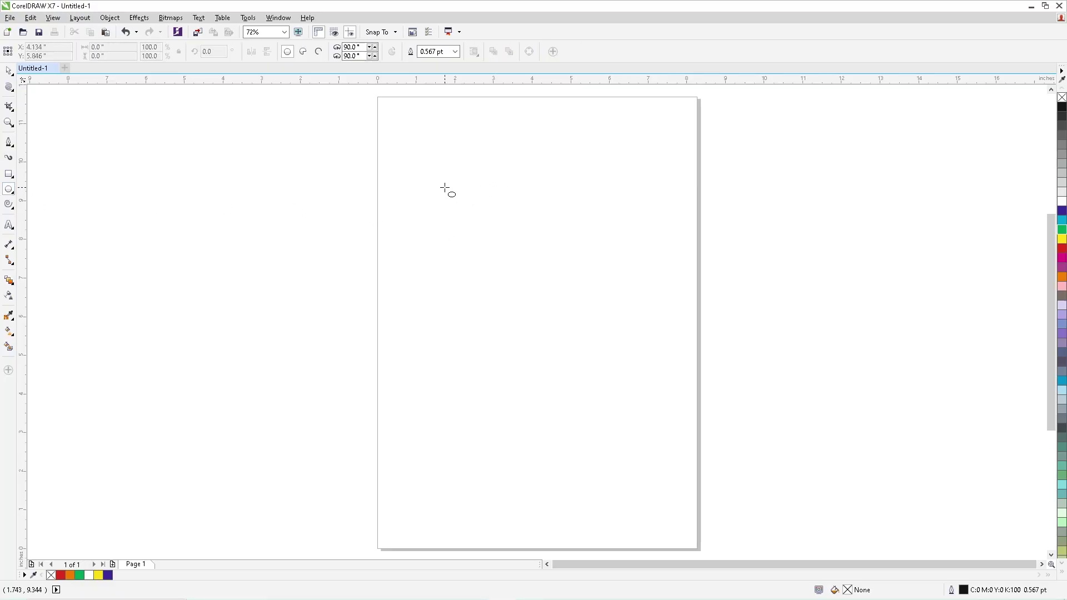
Step: Draw a circle about 0.37 inches wide, place a same-size copy below it and align the two on a common vertical axis
key("F2")
left_click_drag(326, 143, 776, 401)
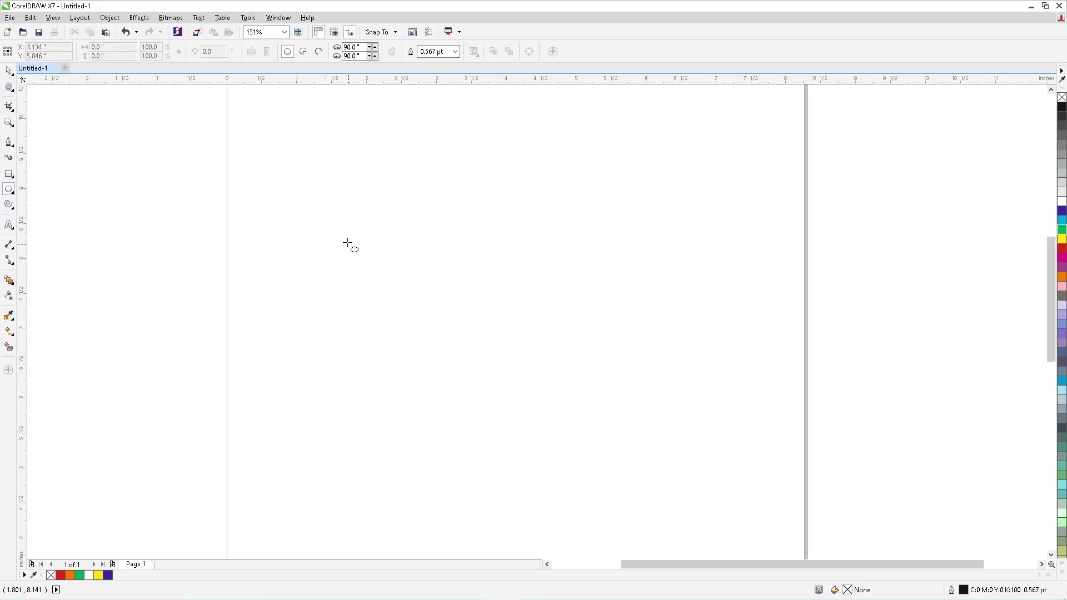
left_click_drag(327, 168, 340, 406)
key("space")
left_click_drag(300, 137, 430, 453)
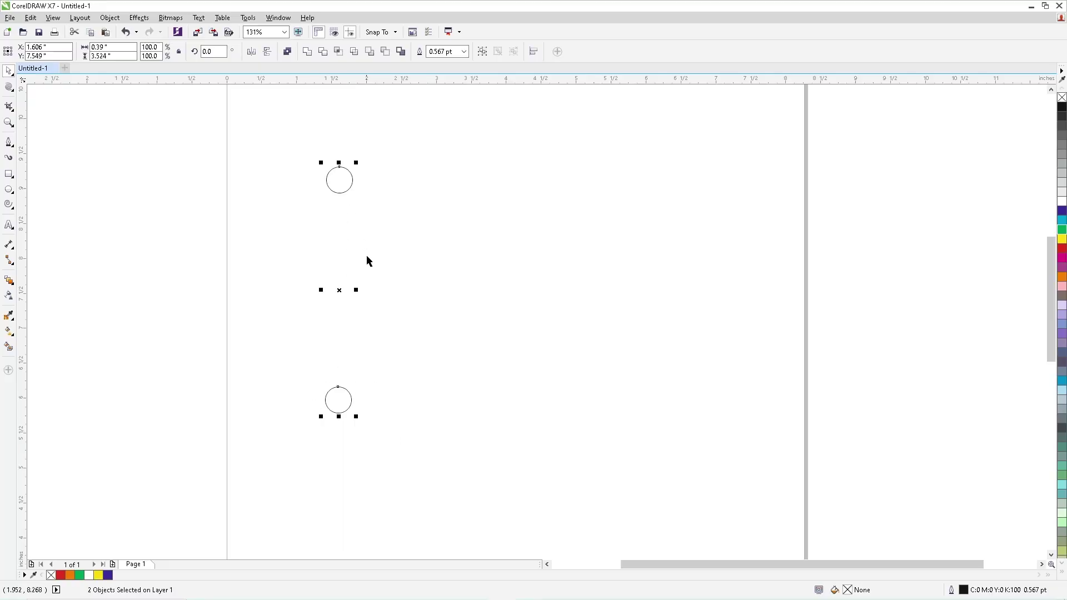
key("c")
Step: Blend the upper circle into the lower circle with the Blend tool
left_click(11, 283)
left_click(43, 289)
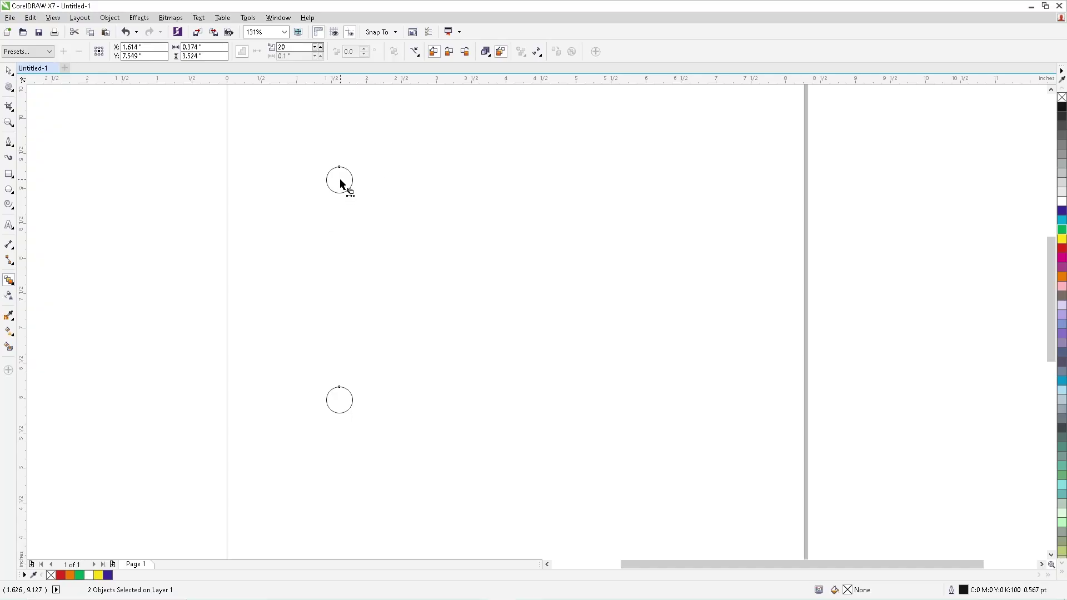
left_click_drag(341, 183, 340, 398)
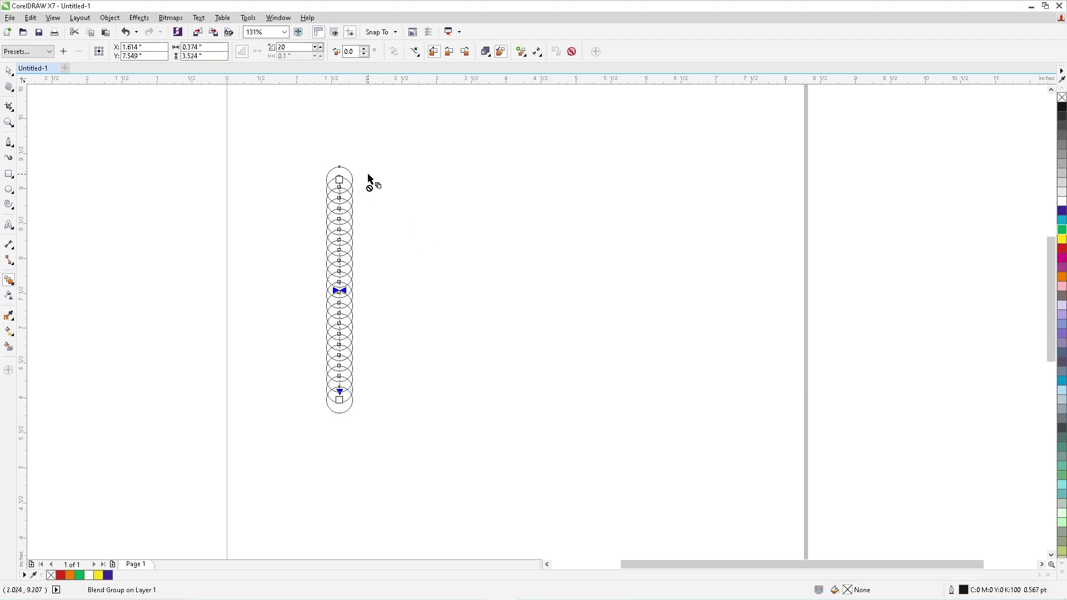
Step: Set the number of steps in the circle blend to 50
left_click(10, 72)
left_click(342, 173)
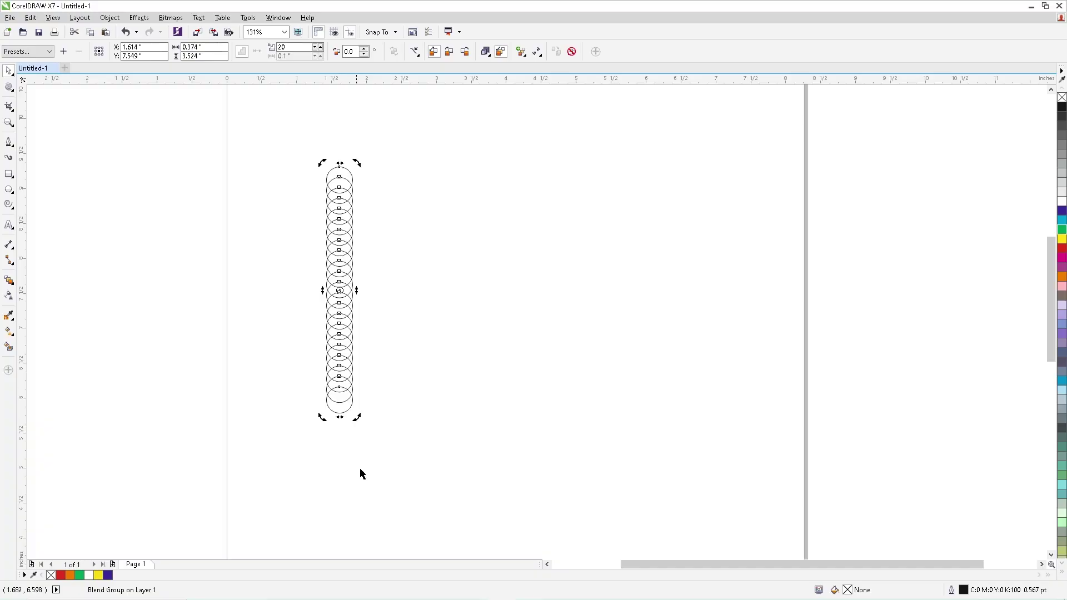
left_click(339, 414)
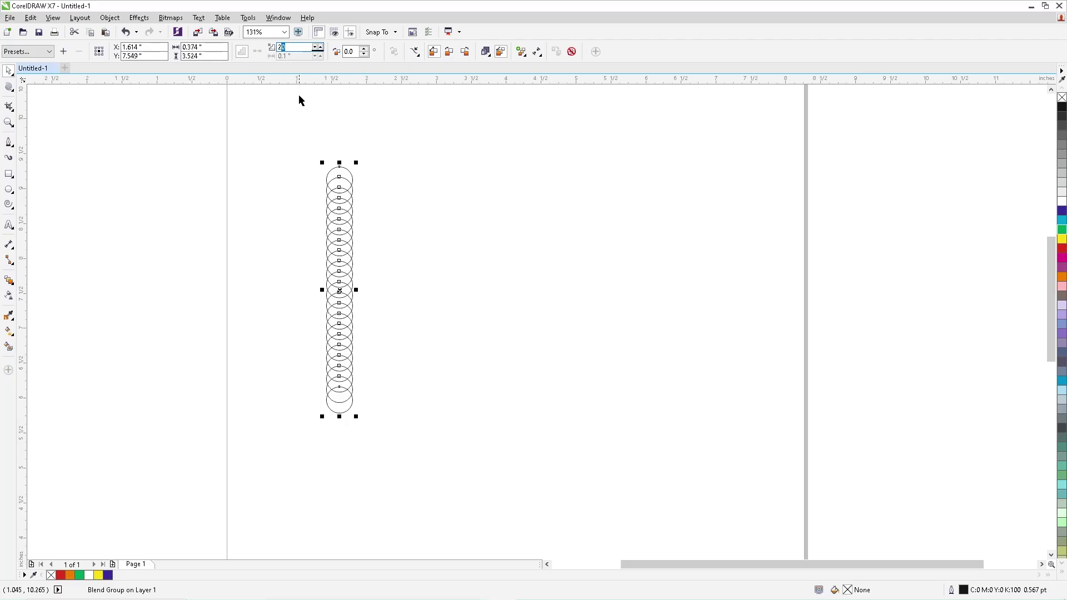
double_click(289, 48)
key("Return")
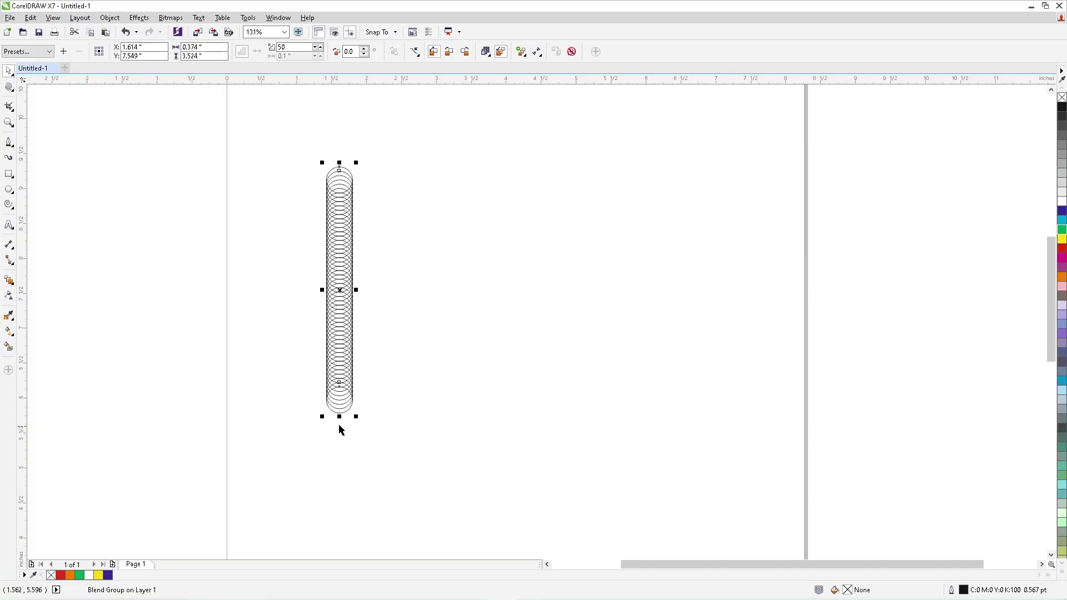
left_click(257, 188)
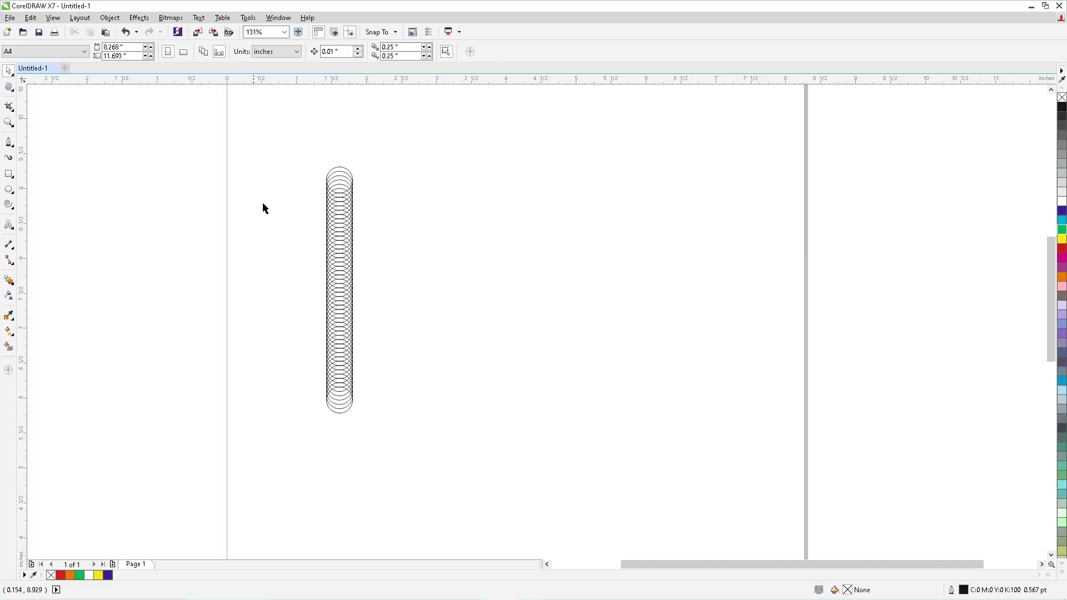
Step: Draw a small circle beside the dense blend and place a copy about 0.39 inches wide directly below it
left_click(9, 189)
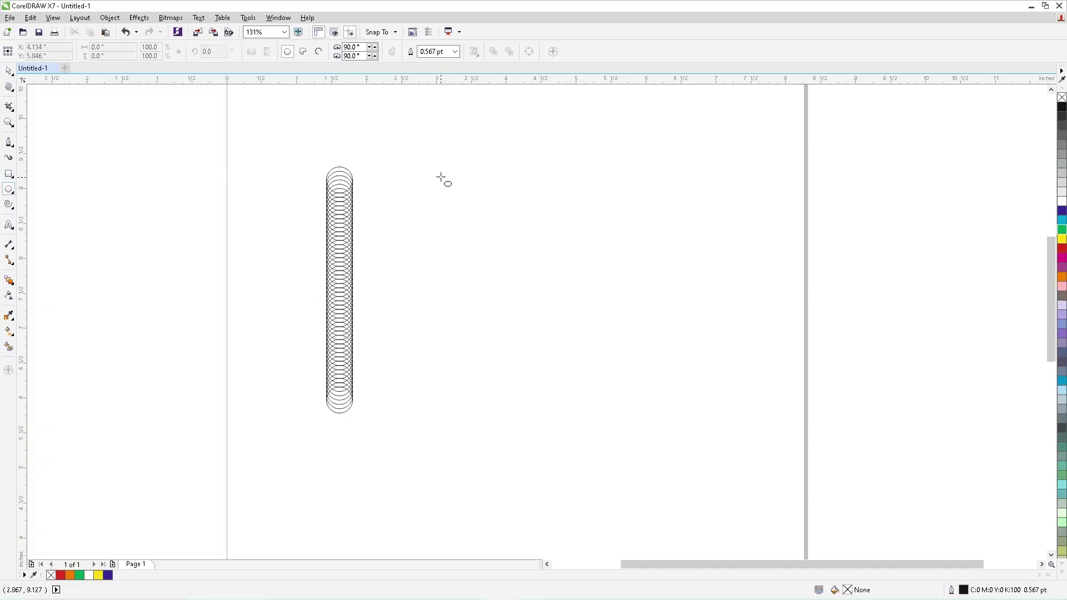
left_click_drag(424, 165, 455, 409)
key("space")
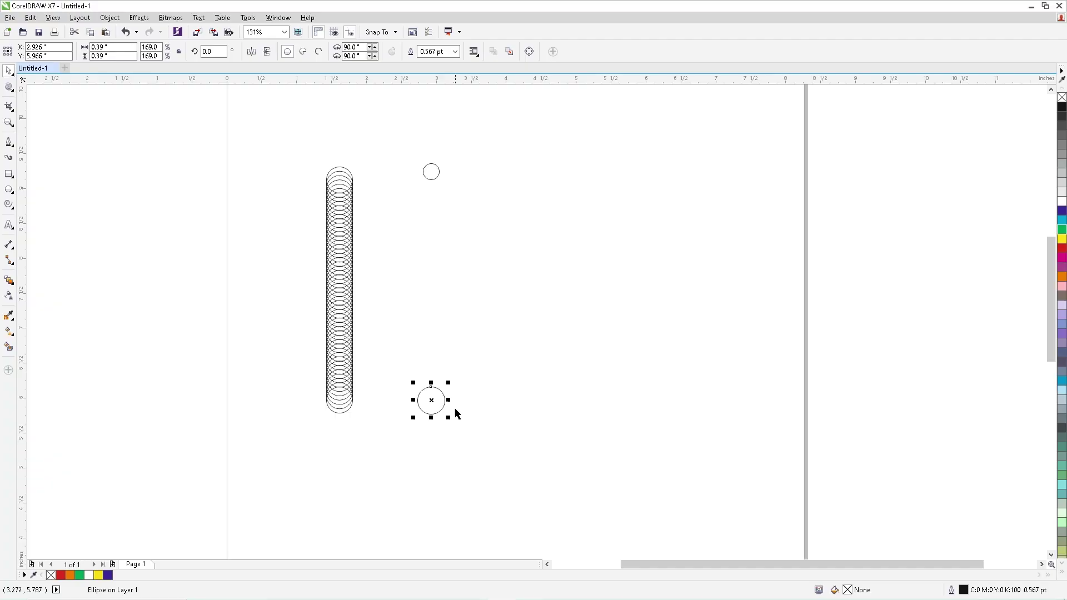
Step: Blend the small upper circle into the larger circle below it
left_click_drag(399, 147, 535, 453)
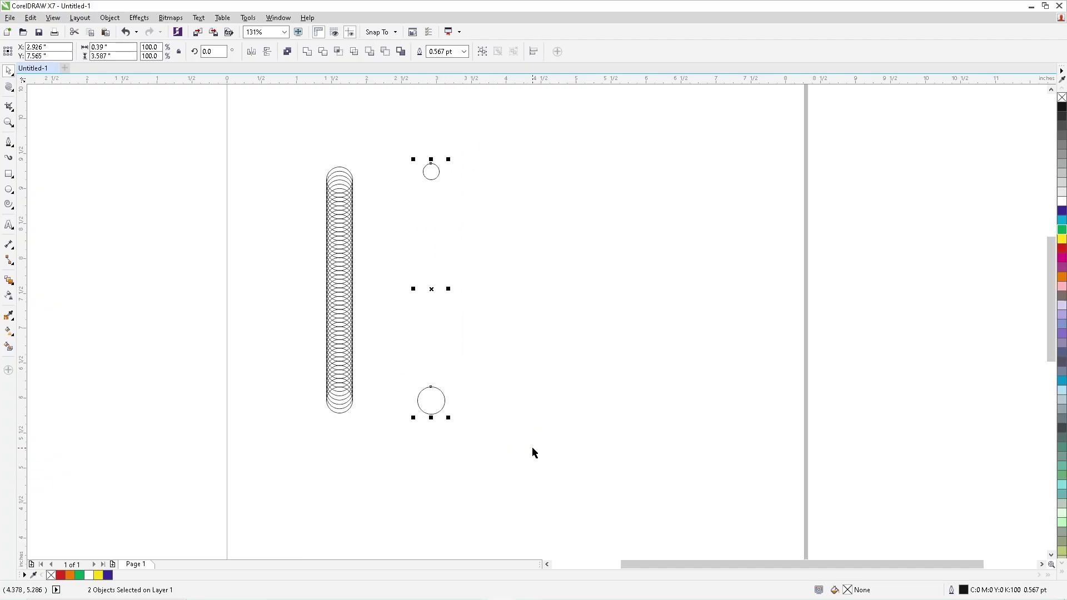
left_click(9, 280)
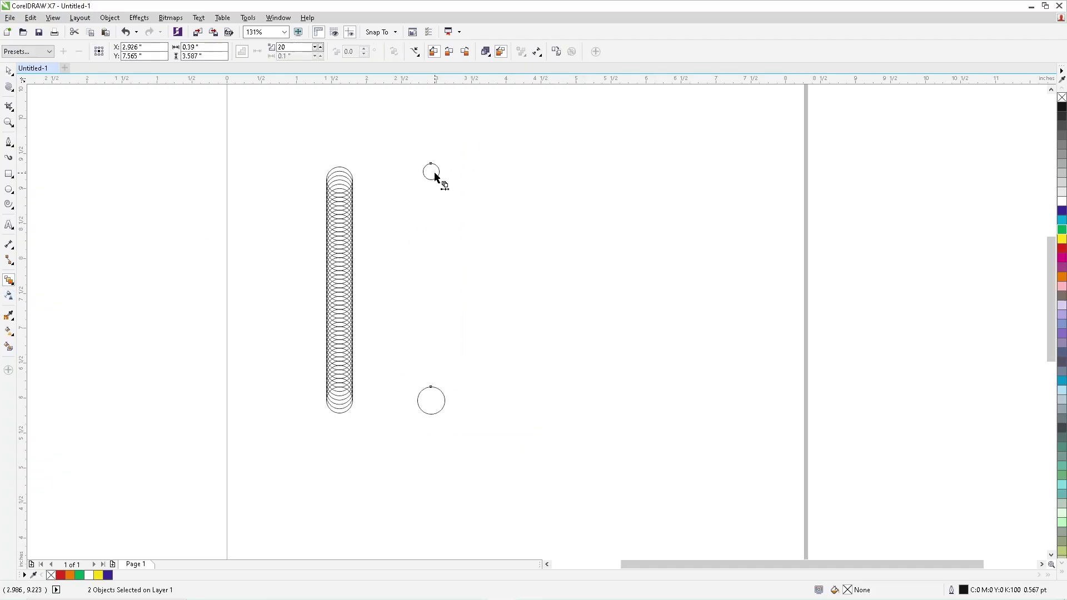
left_click_drag(432, 173, 424, 384)
key("space")
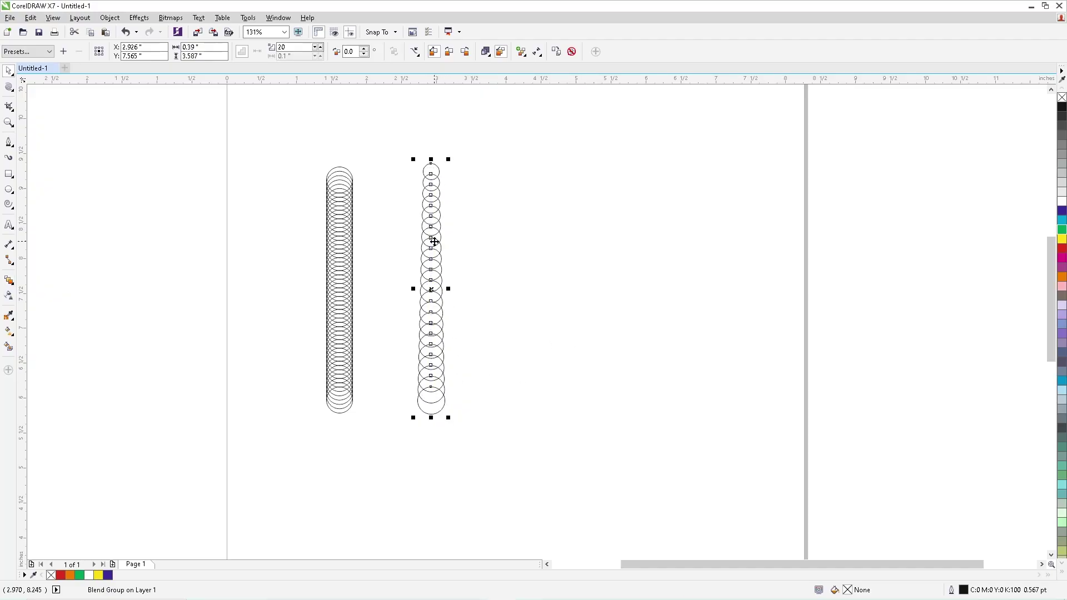
Step: Set the second circle blend to 10 steps and reduce it to 7 steps
left_click(290, 48)
type("10")
key("Return")
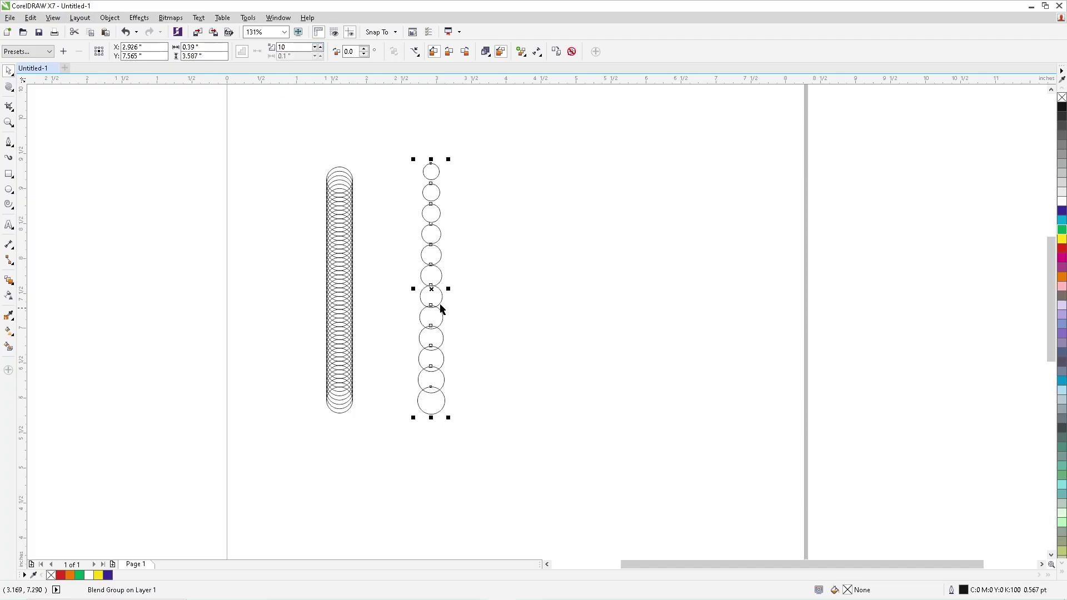
left_click(320, 54)
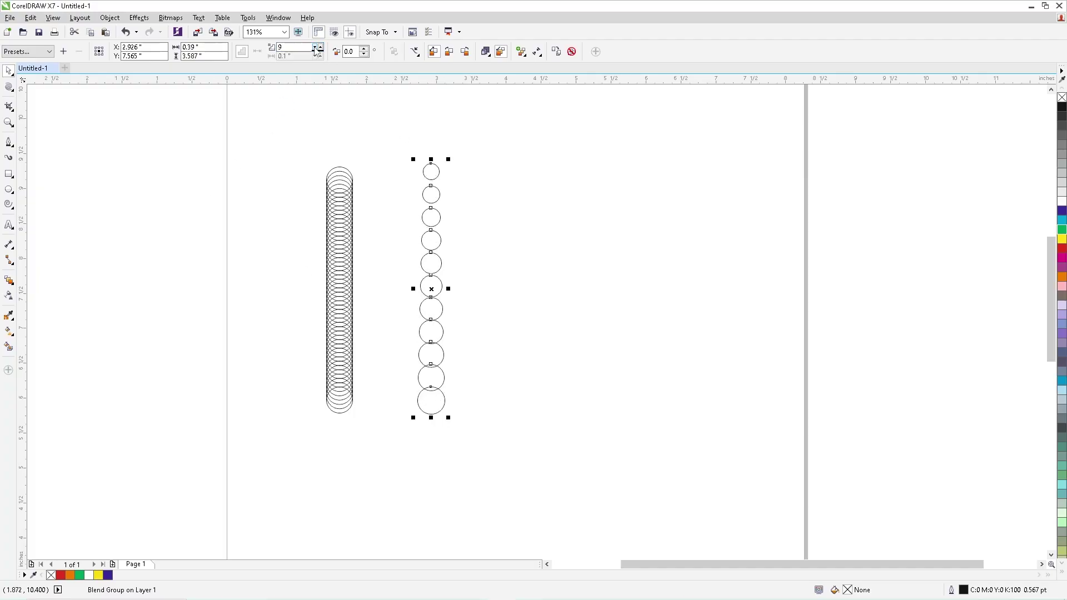
left_click(320, 53)
left_click(320, 54)
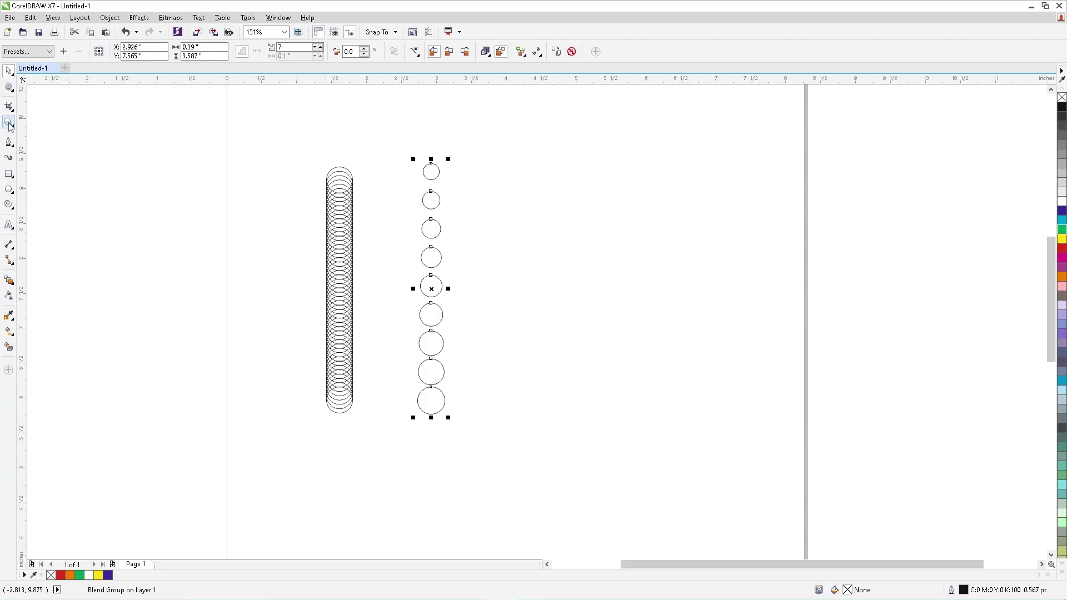
Step: Draw a square about 0.49 inches wide beside the spaced circles, copy it below and shrink the upper square to about half size
left_click(9, 175)
left_click_drag(502, 164, 538, 199)
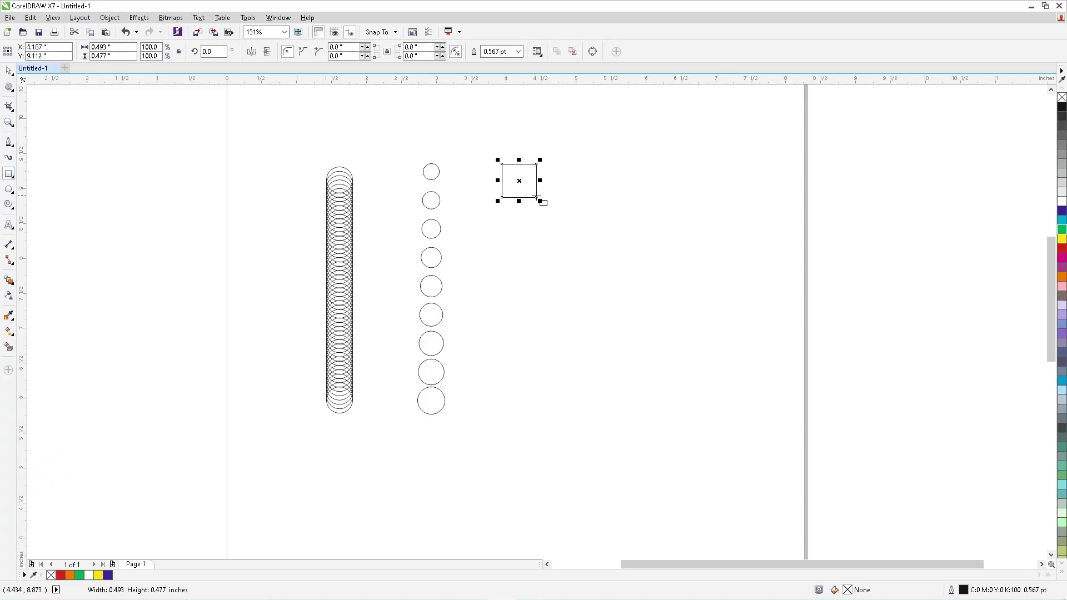
left_click(8, 71)
left_click_drag(542, 201, 543, 372)
Step: Blend the two squares, using the large lower square as the start and the small upper square as the end
left_click_drag(472, 150, 639, 460)
left_click(9, 280)
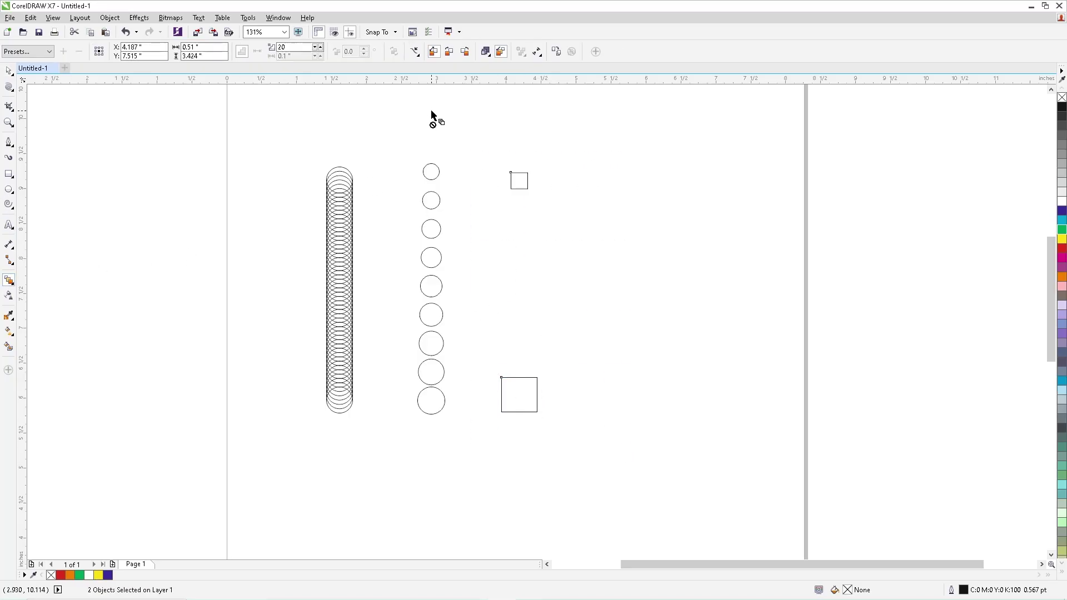
left_click_drag(520, 181, 525, 395)
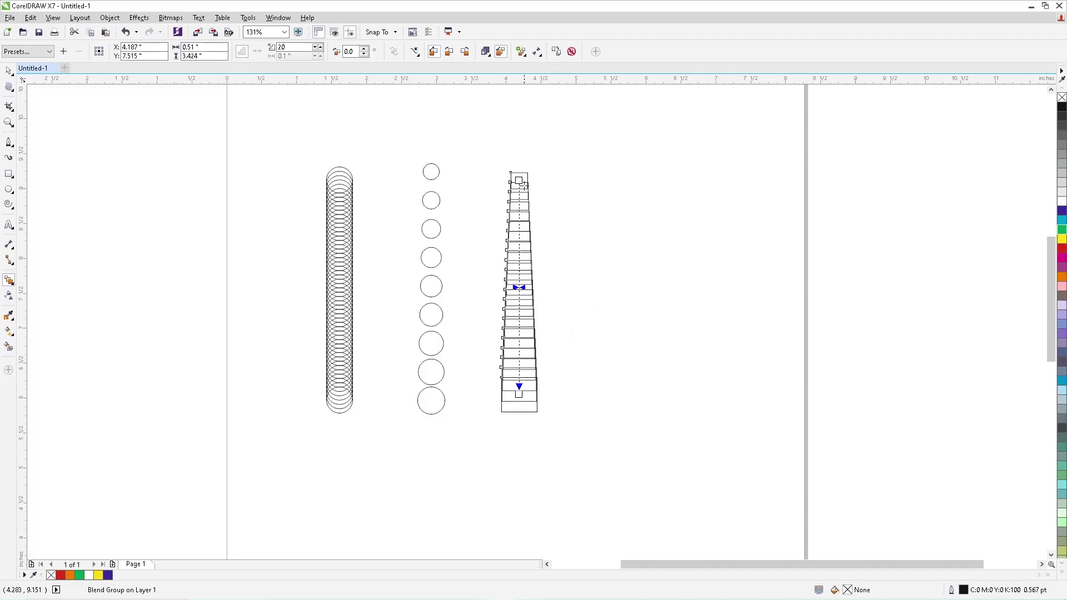
key("ctrl+z")
left_click_drag(521, 392, 525, 187)
Step: Set the number of steps in the square blend to 5
double_click(281, 47)
type("5")
key("Return")
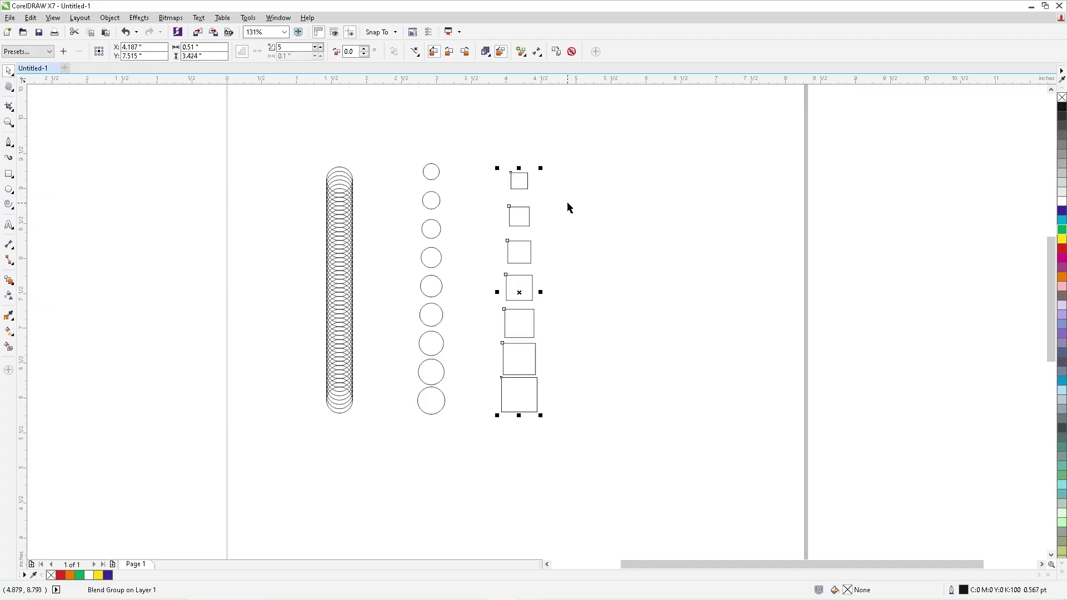
Step: Try a red fill on the column of spaced circles
left_click_drag(406, 153, 472, 433)
left_click(1062, 251)
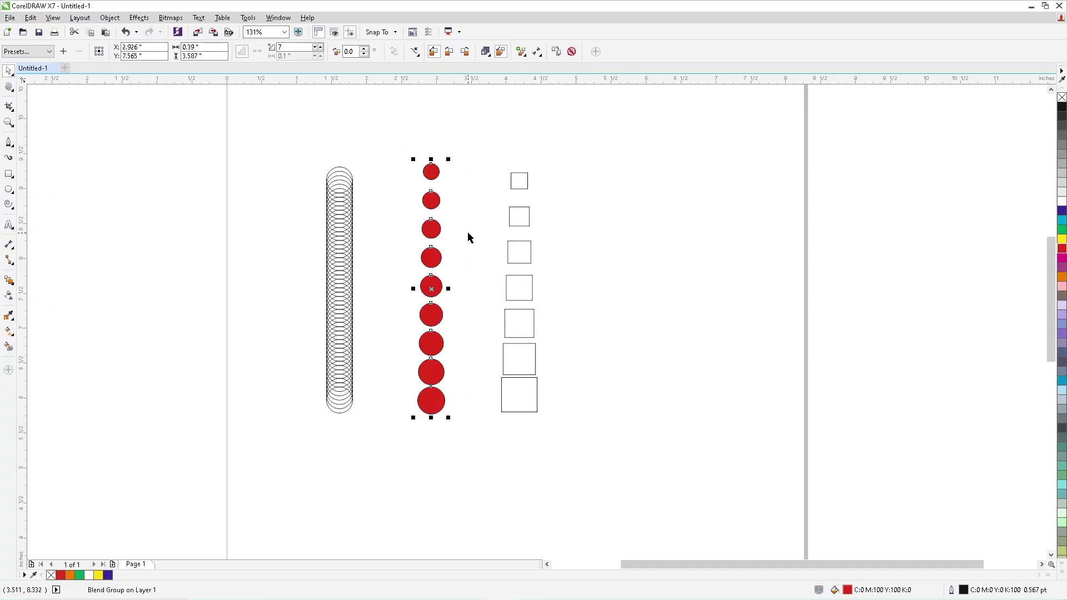
key("ctrl+z")
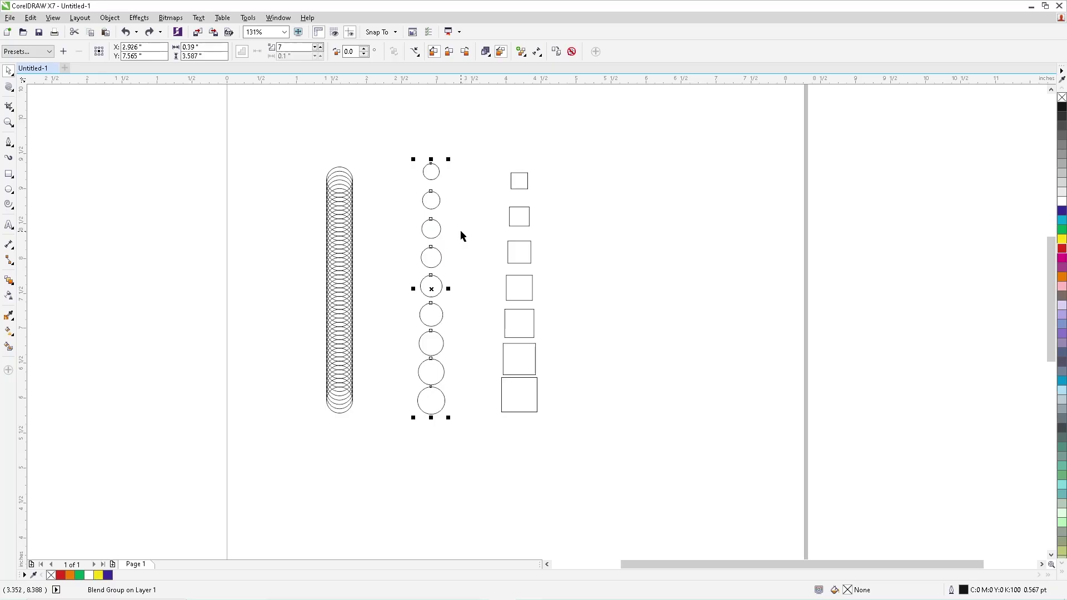
Step: Draw a circle about 0.26 inches wide beyond the squares, fill it red and place an enlarged copy about 0.6 inches wide below
left_click(9, 190)
left_click_drag(626, 170, 643, 188)
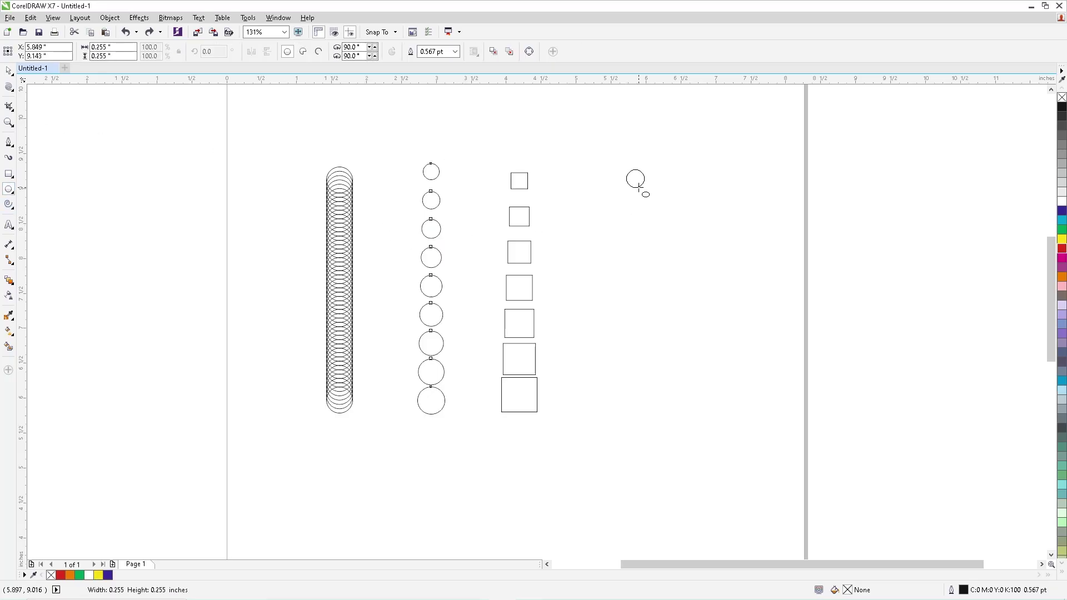
left_click(1062, 252)
left_click(9, 71)
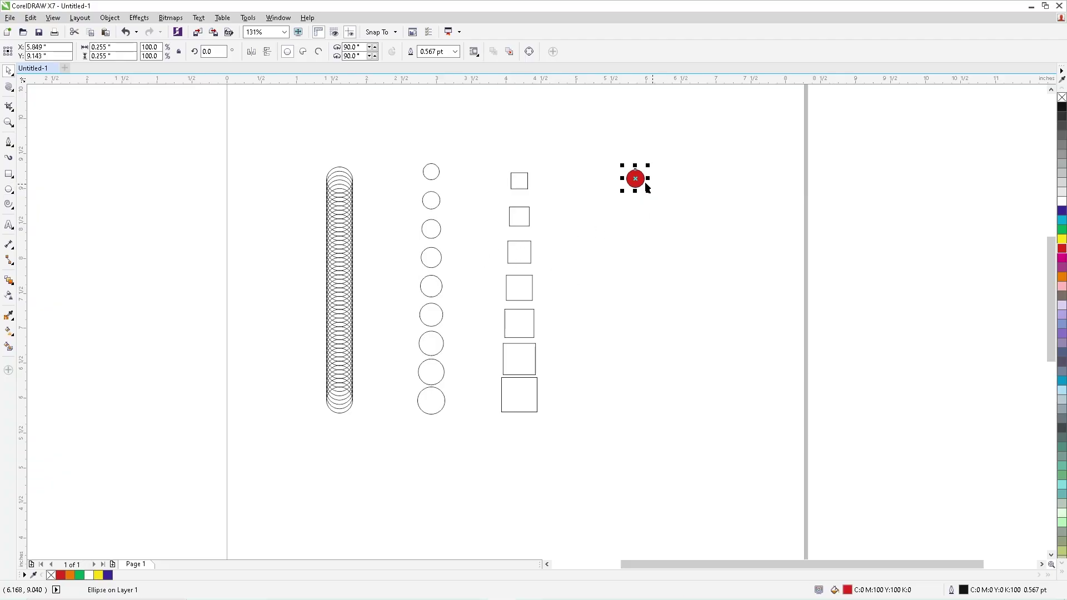
mouse_move(638, 179)
left_mouse_down()
mouse_move(667, 401)
mouse_move(632, 252)
mouse_move(638, 183)
left_mouse_up()
Step: Blend the two red circles and set the blend to 5 steps
left_click(8, 280)
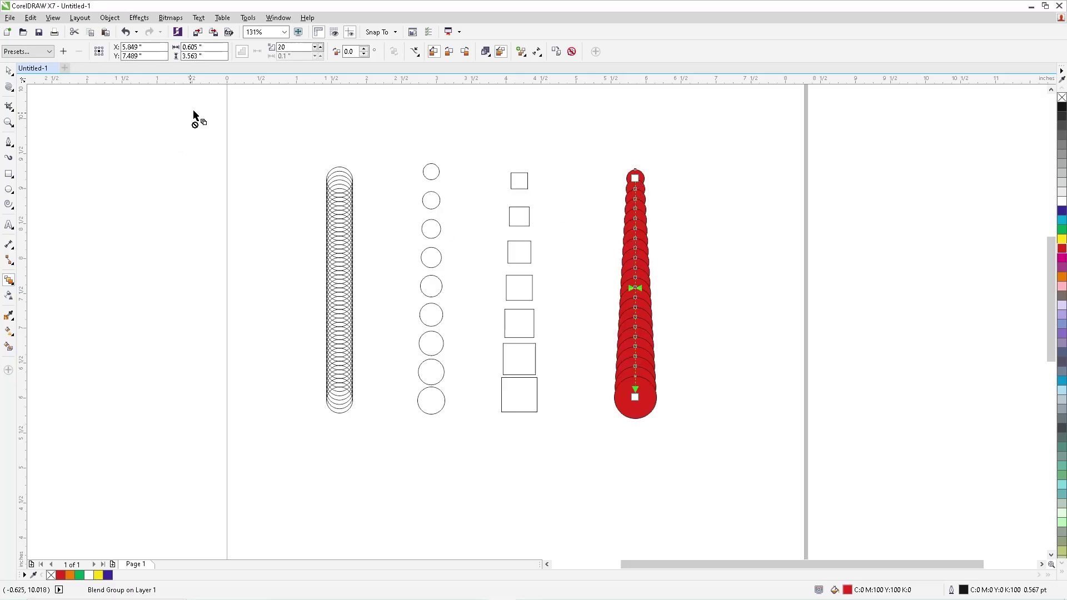
double_click(289, 47)
type("5")
key("Return")
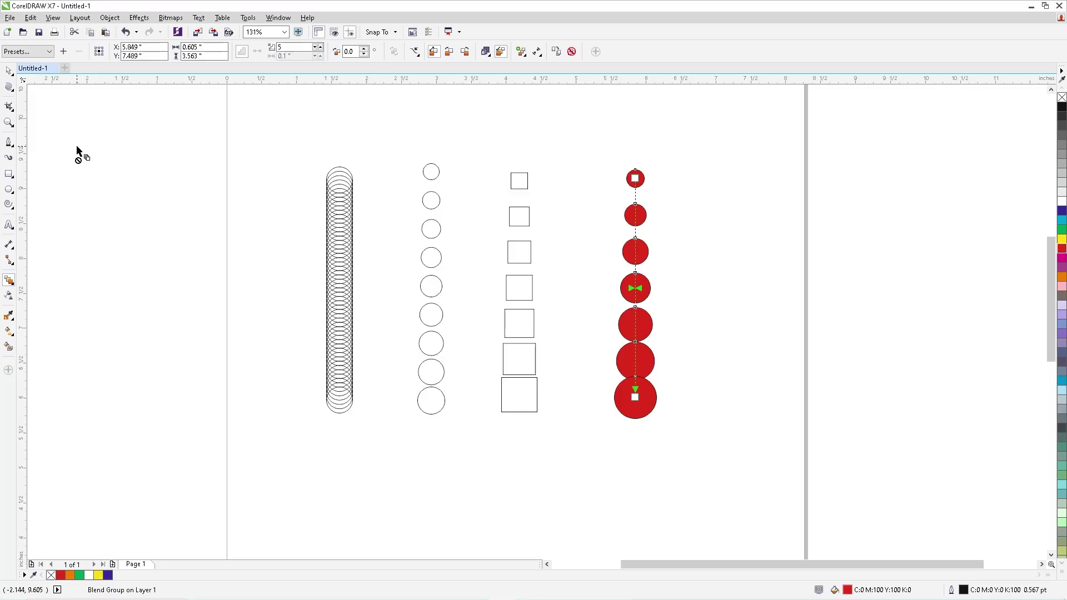
key("space")
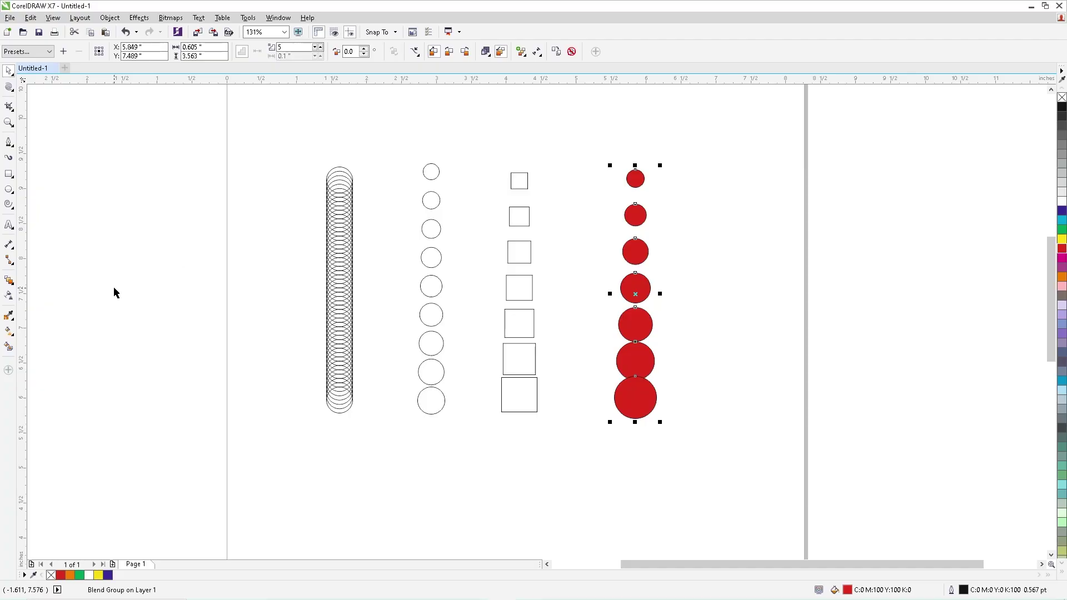
left_click(11, 144)
left_click(32, 139)
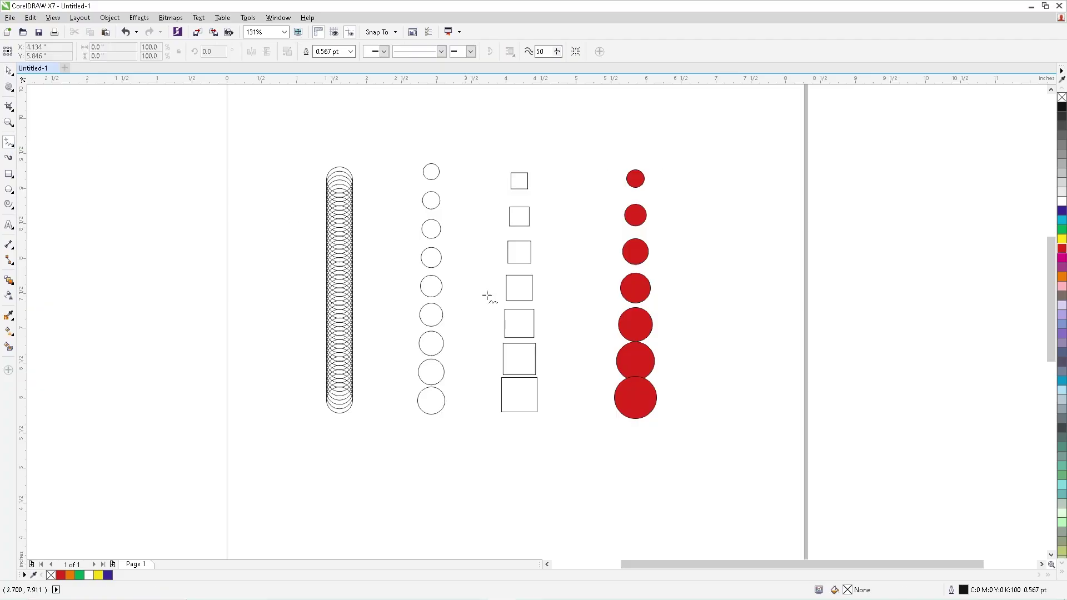
left_click(281, 531)
left_click(332, 469)
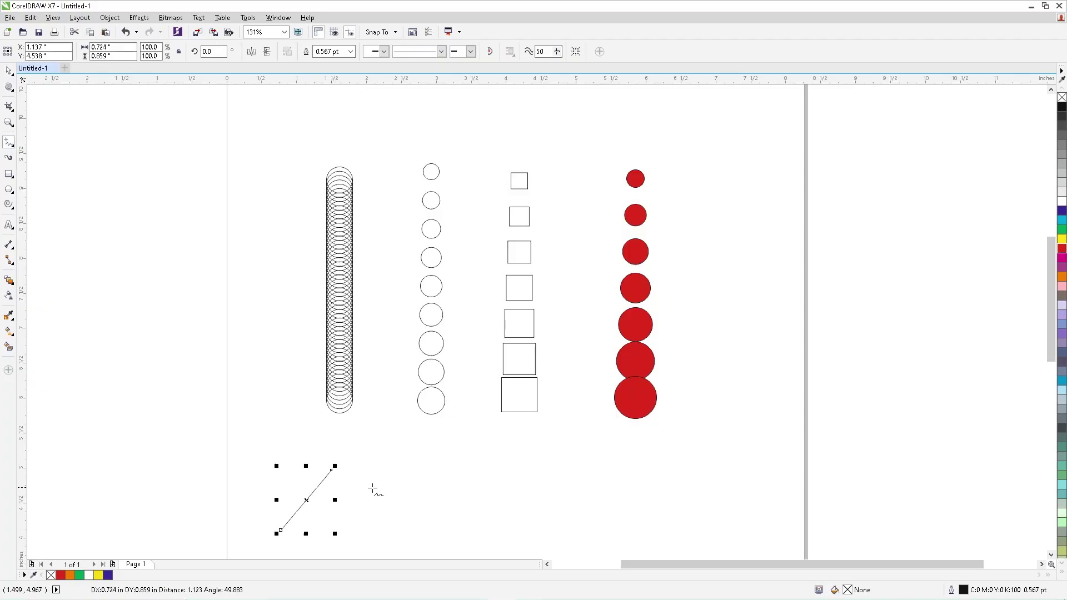
key("ctrl+z")
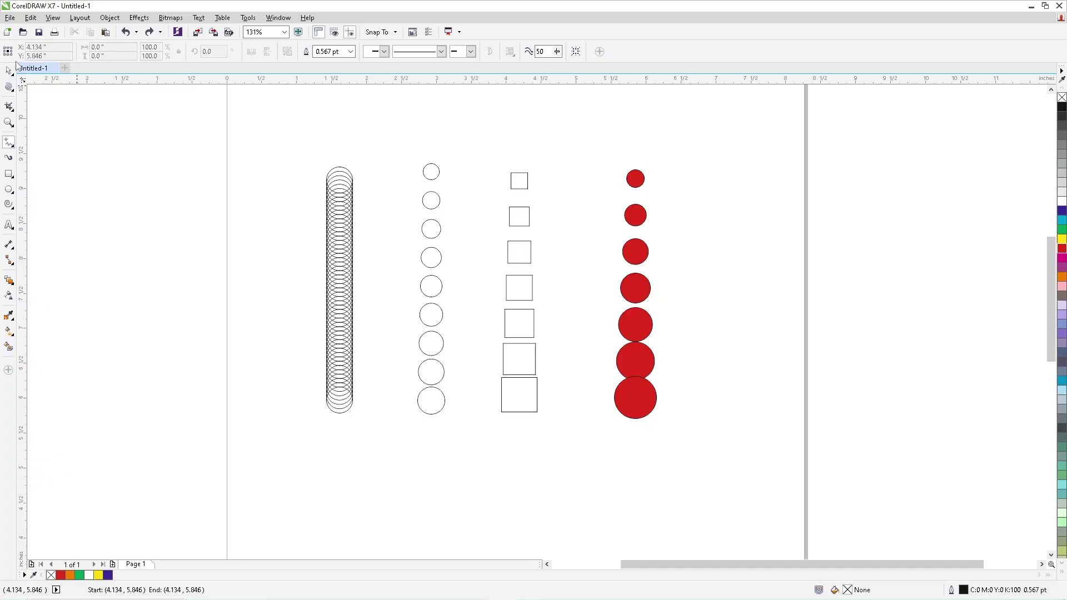
Step: Draw an open wavy curve about 5.5 inches wide and 1.06 inches high below the columns with the Pen tool
left_click(9, 142)
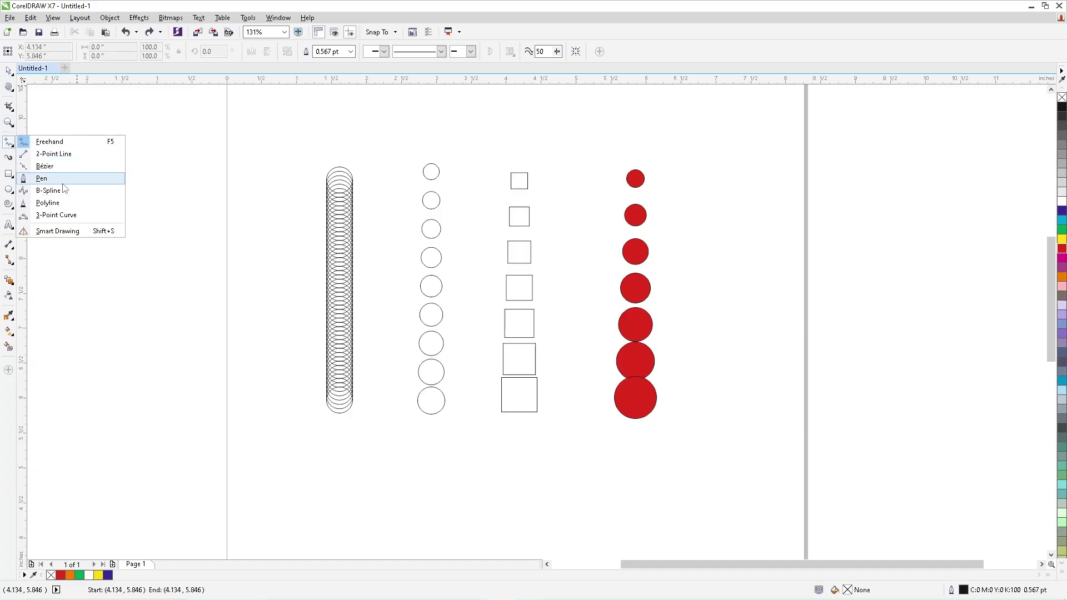
left_click(42, 178)
left_click(291, 521)
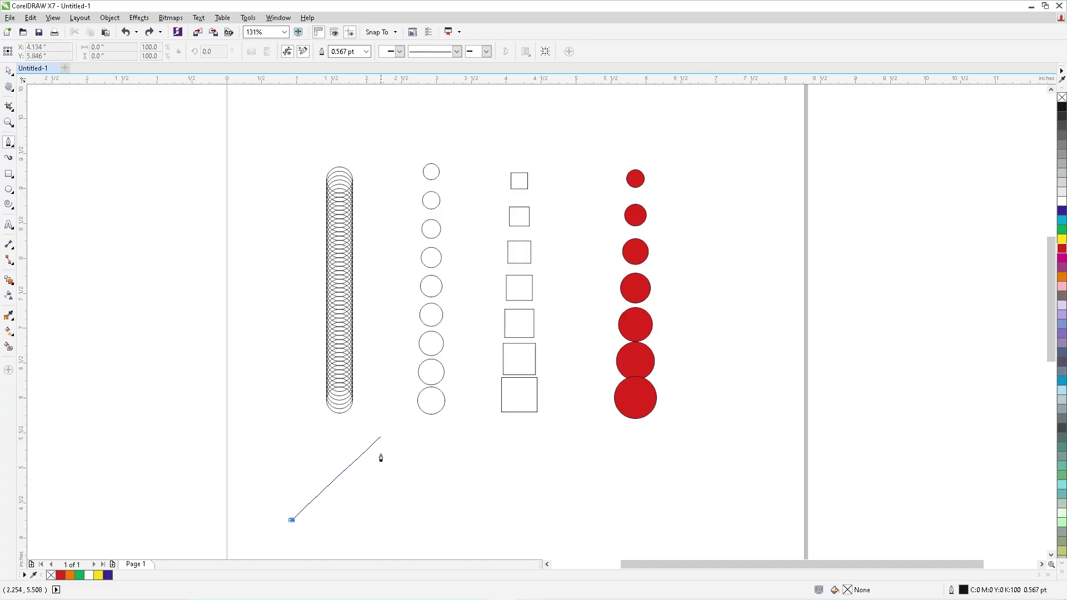
left_click_drag(373, 463, 422, 473)
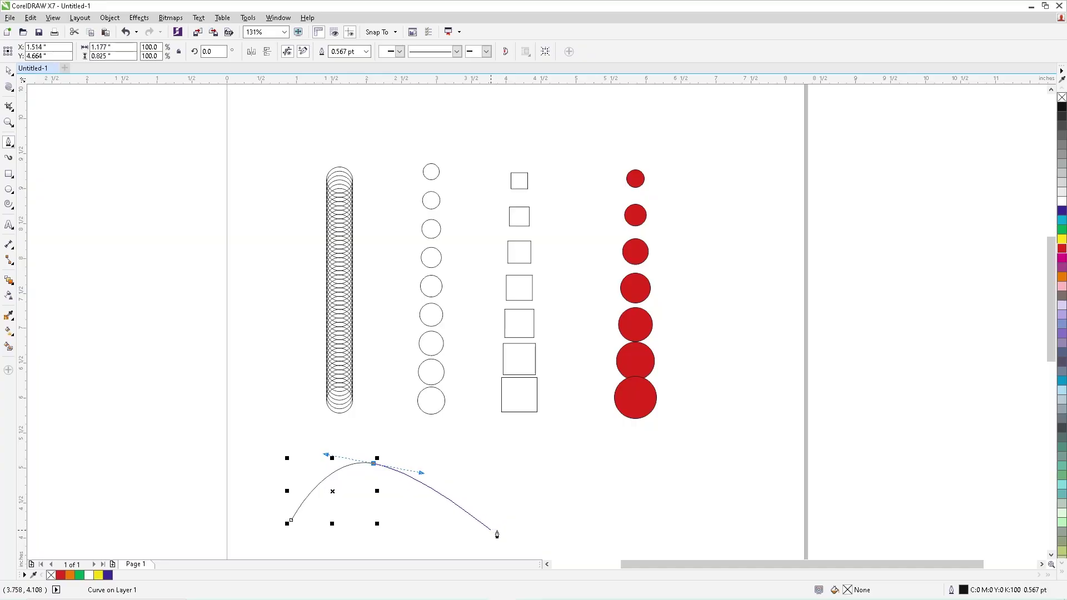
left_click_drag(491, 529, 537, 531)
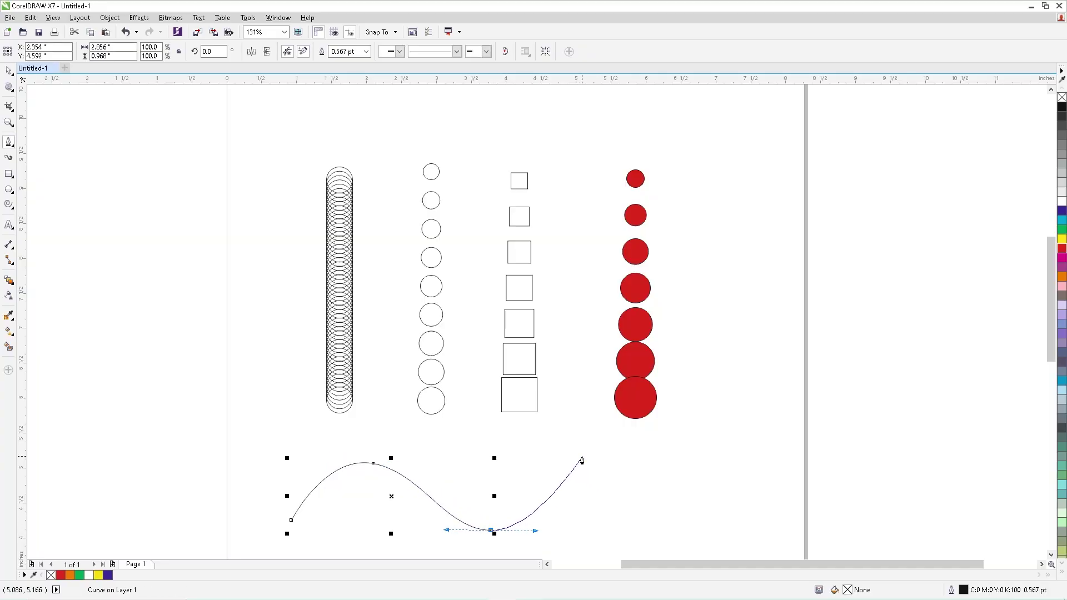
left_click_drag(582, 456, 634, 463)
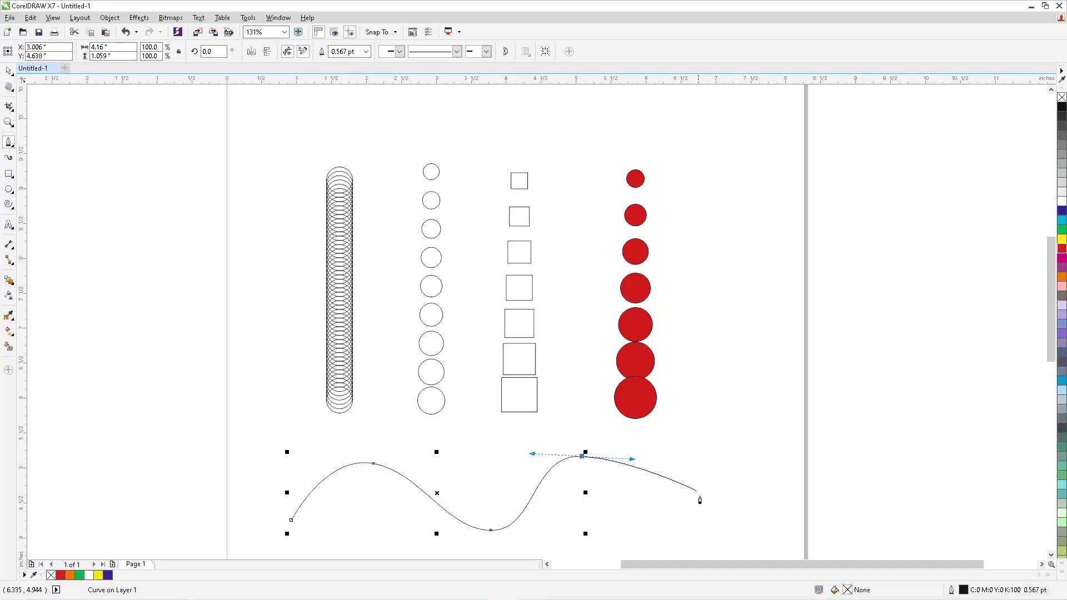
left_click_drag(677, 523, 717, 524)
key("space")
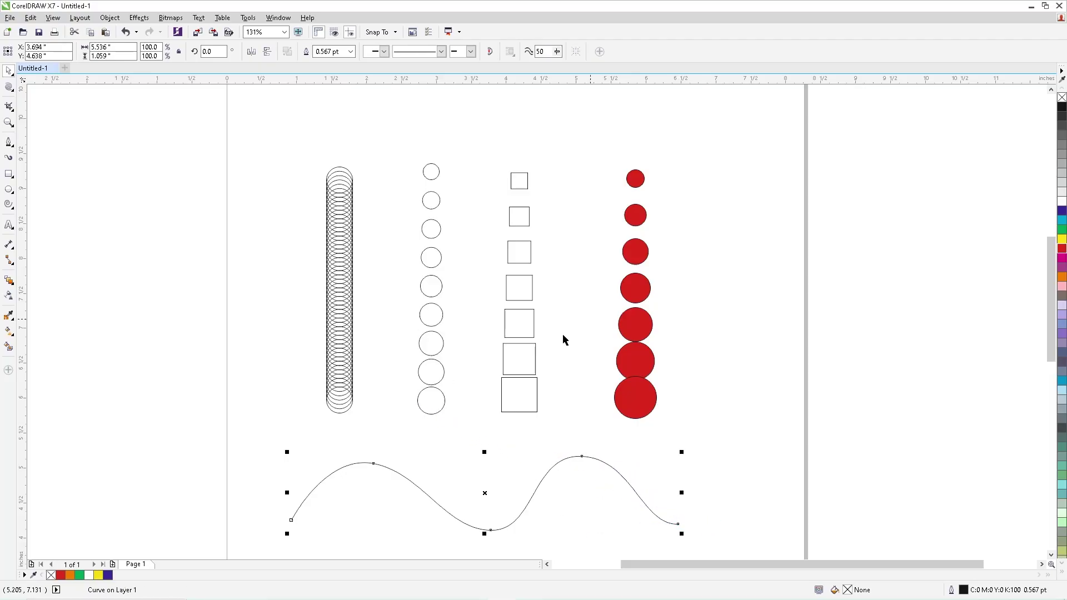
Step: Attach the red circle blend to the wavy curve as its new path
left_click_drag(600, 151, 706, 449)
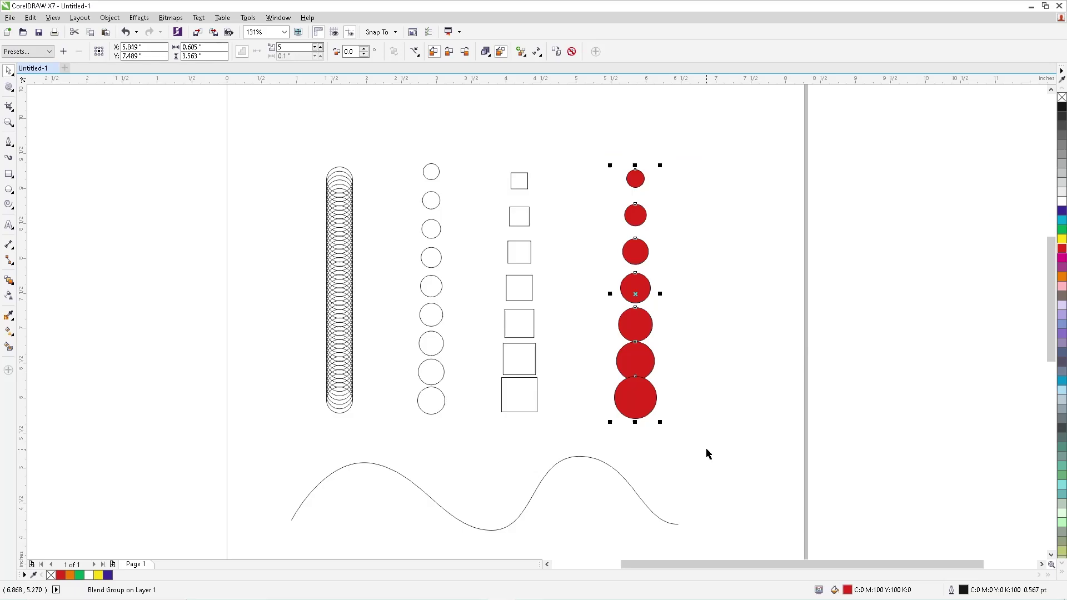
left_click(415, 52)
left_click(414, 51)
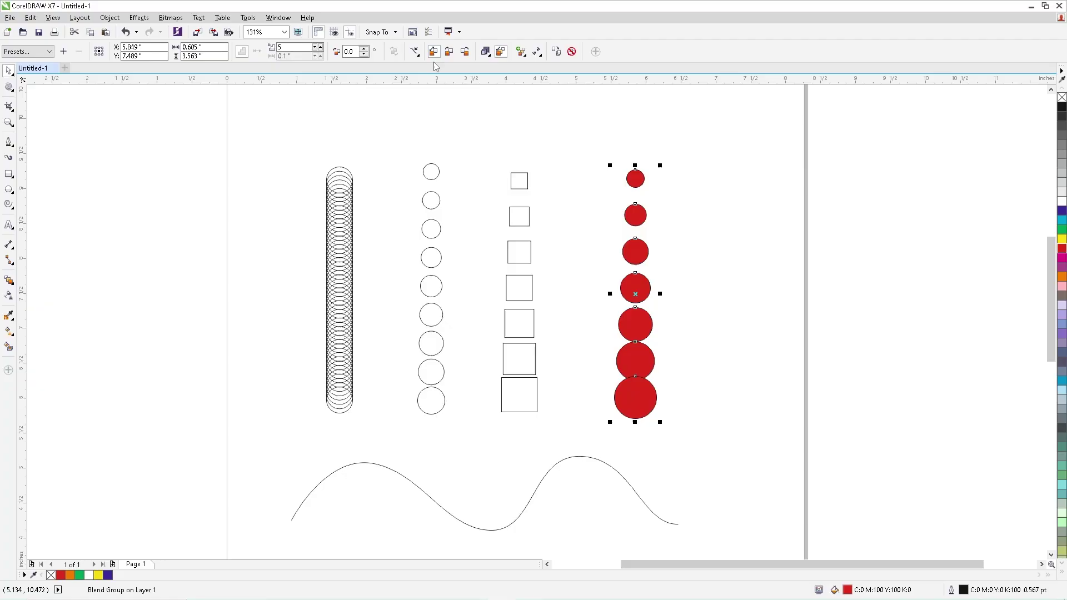
left_click(414, 51)
left_click(435, 65)
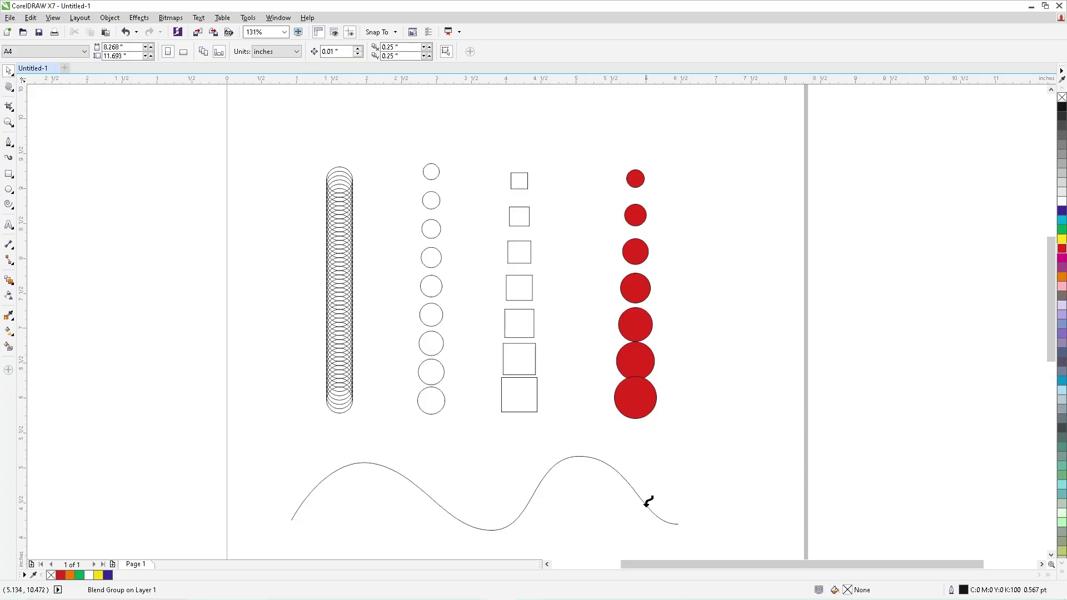
left_click(366, 462)
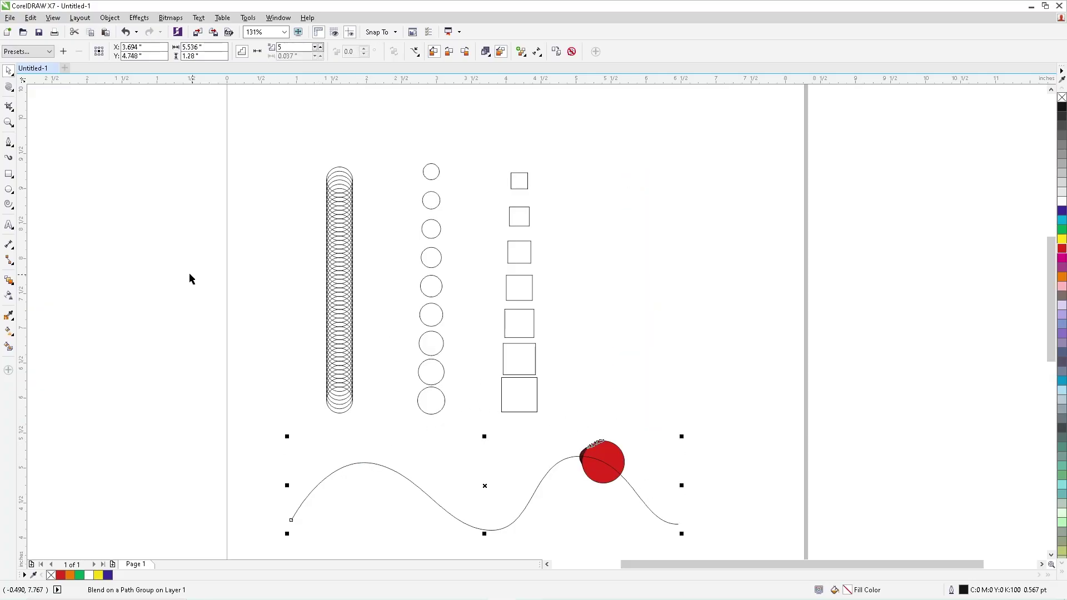
Step: Spread the blend along the whole curve by moving its large circle to the curve's left end and its small circle to the right end
left_click(603, 457)
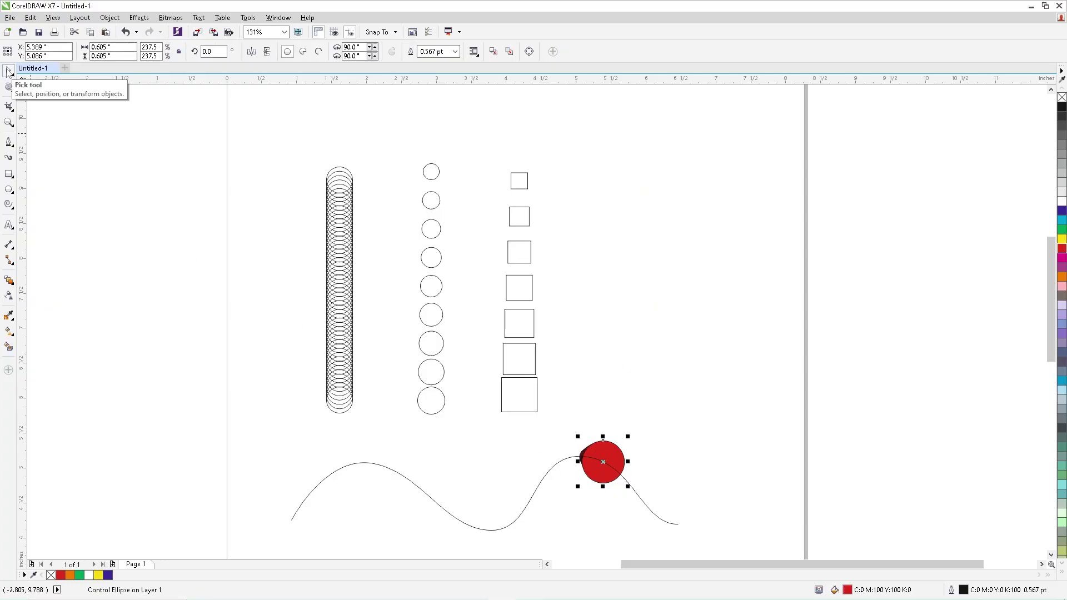
left_click(629, 411)
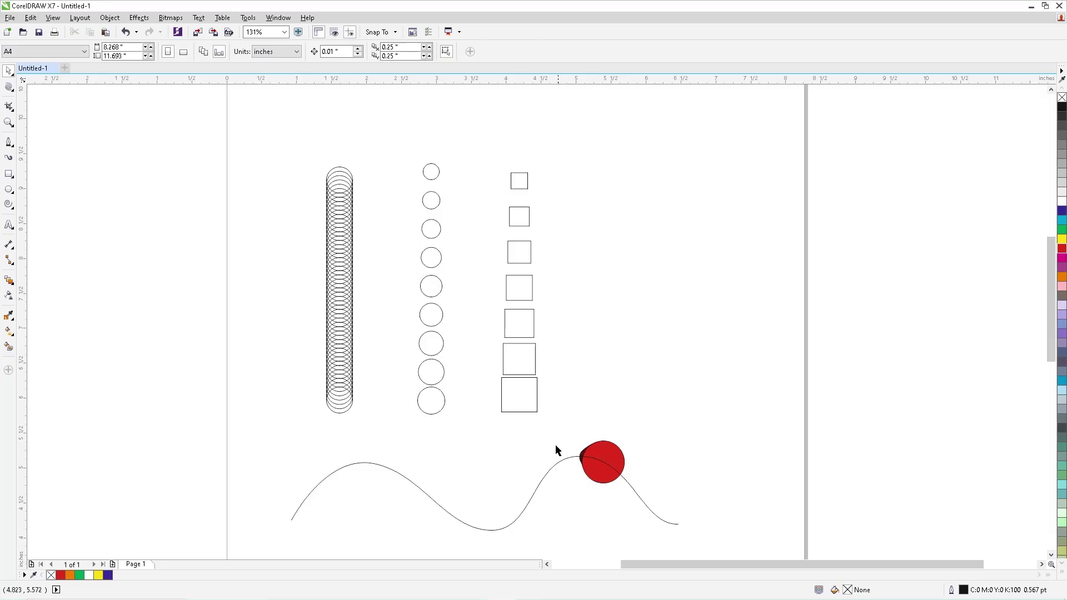
left_click(607, 454)
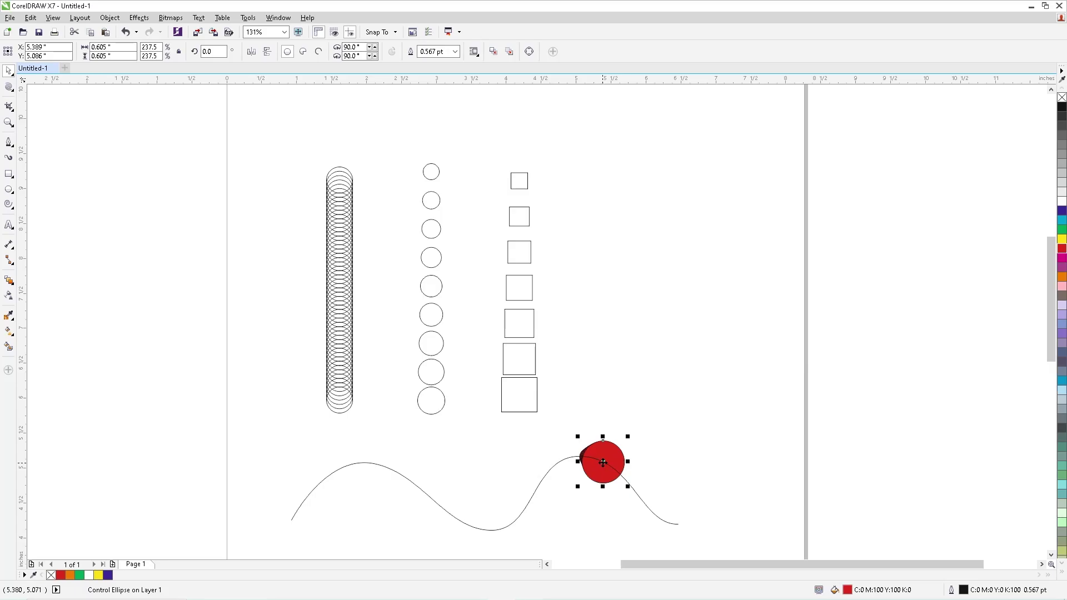
left_click_drag(602, 462, 303, 501)
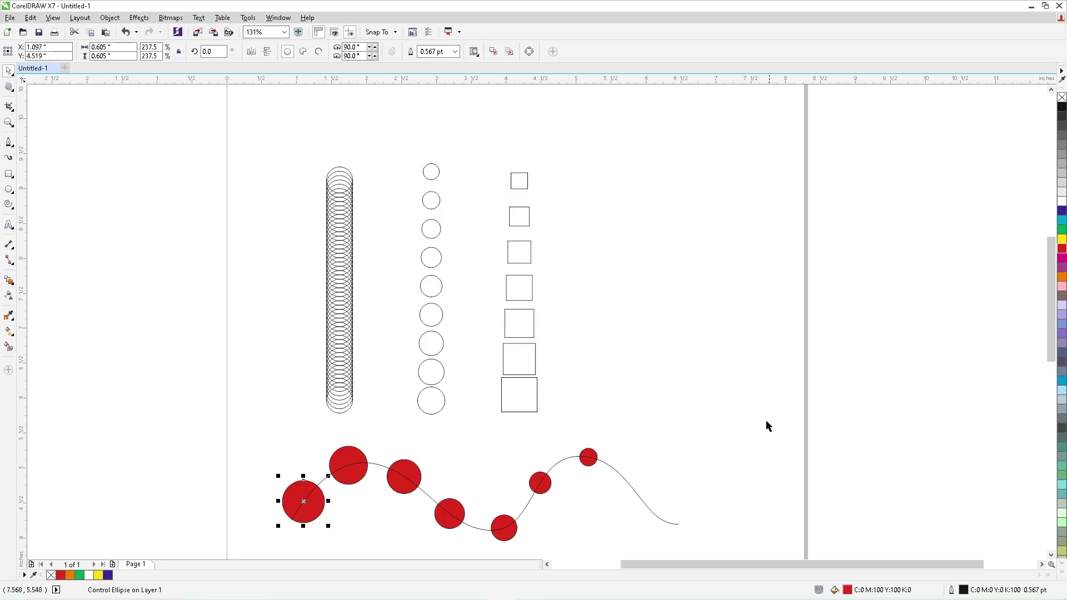
left_click(589, 454)
left_click_drag(589, 458, 672, 511)
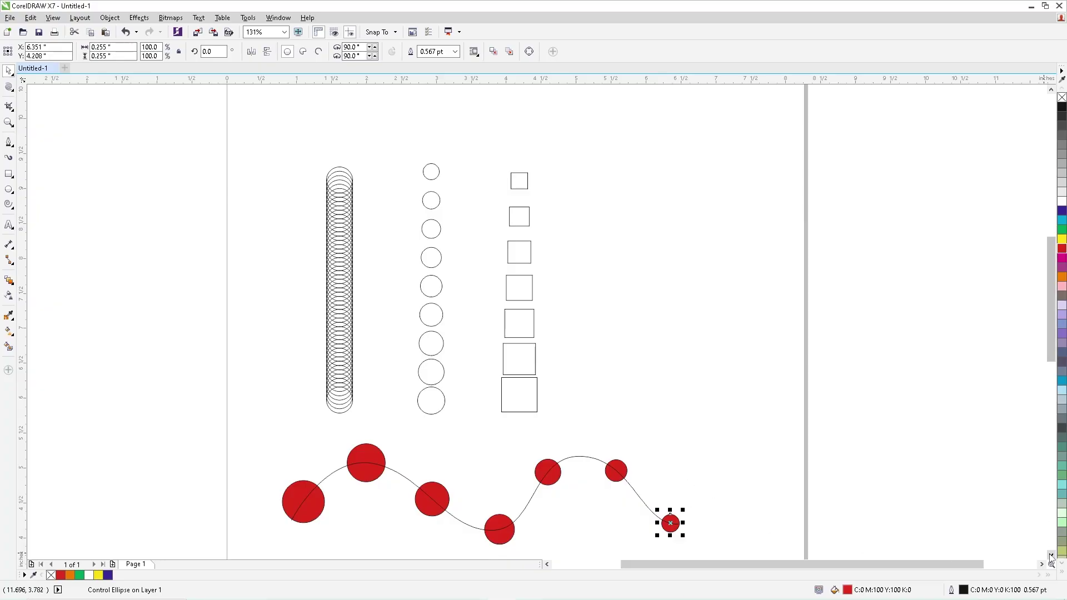
Step: Try 15 steps for the blend on the wavy curve, and reduce it to 9 steps
scroll(699, 431, "down", 1)
left_click(250, 393)
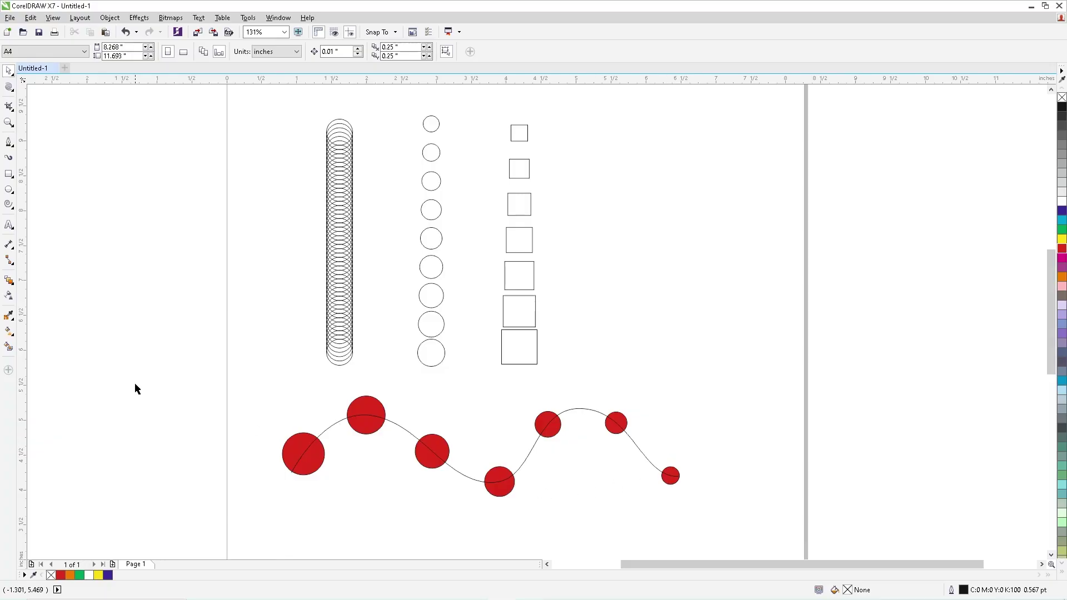
left_click_drag(255, 378, 717, 534)
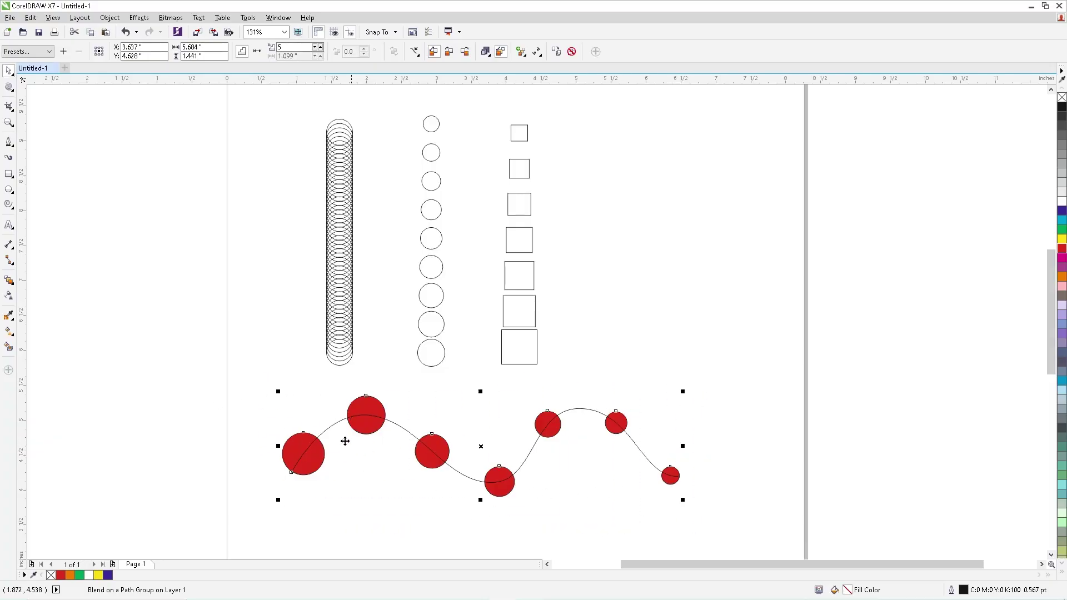
double_click(295, 47)
key("Return")
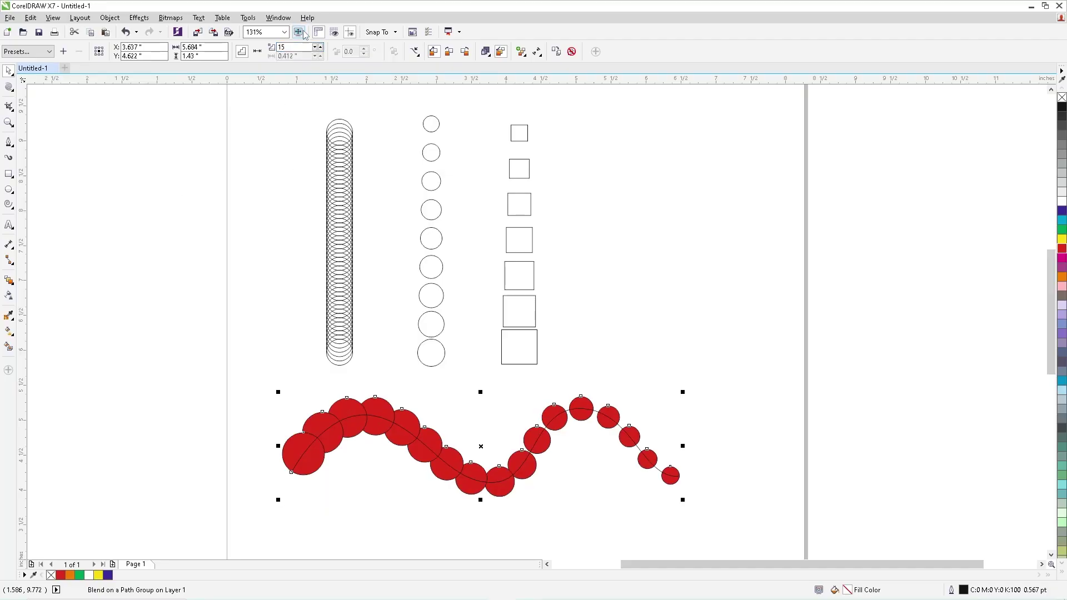
left_click(318, 50)
left_click(315, 47)
left_click(315, 48)
left_click(315, 48)
left_click(314, 48)
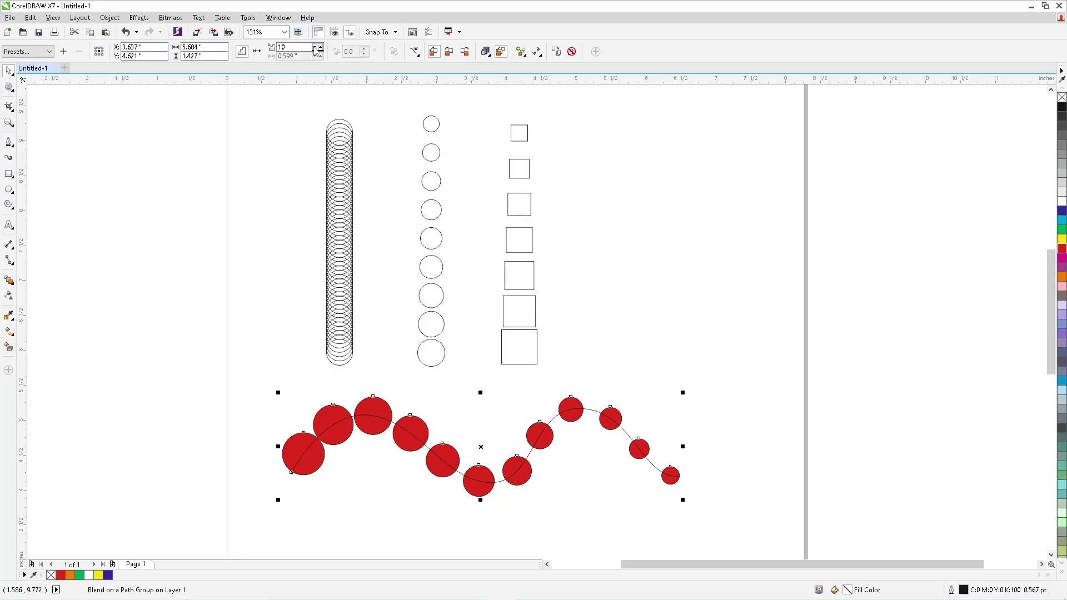
left_click(315, 47)
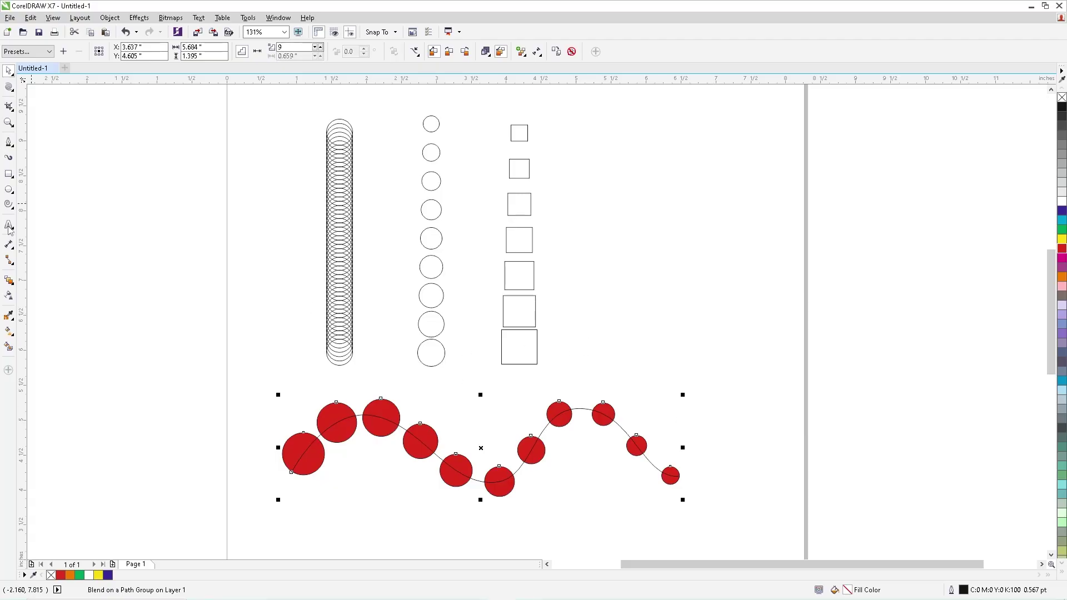
Step: Draw a circle about 0.25 inches wide to the right of the topmost square
left_click(8, 189)
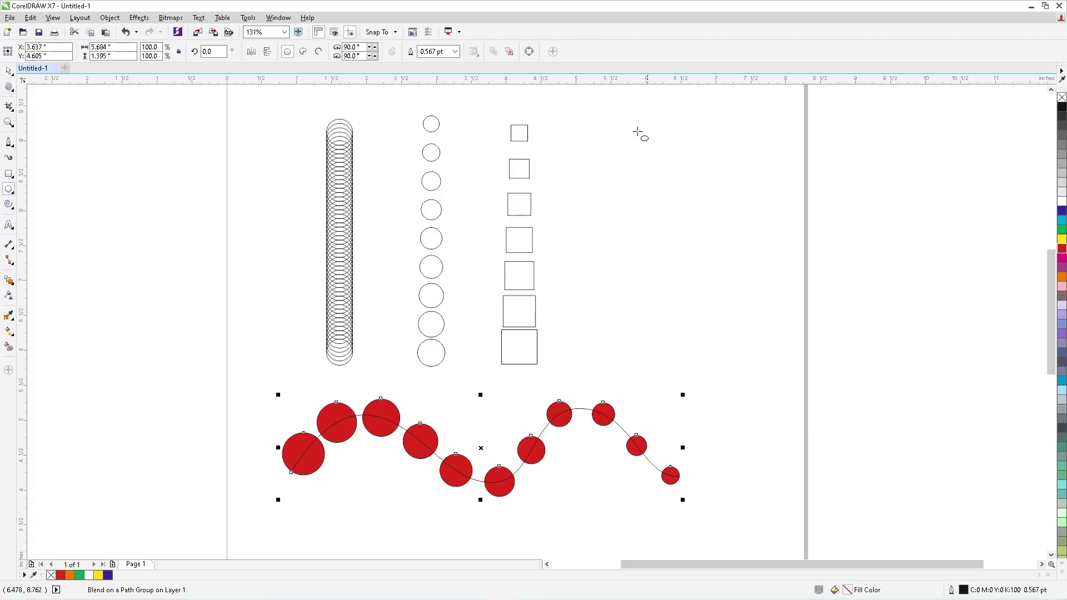
left_click_drag(622, 129, 640, 147)
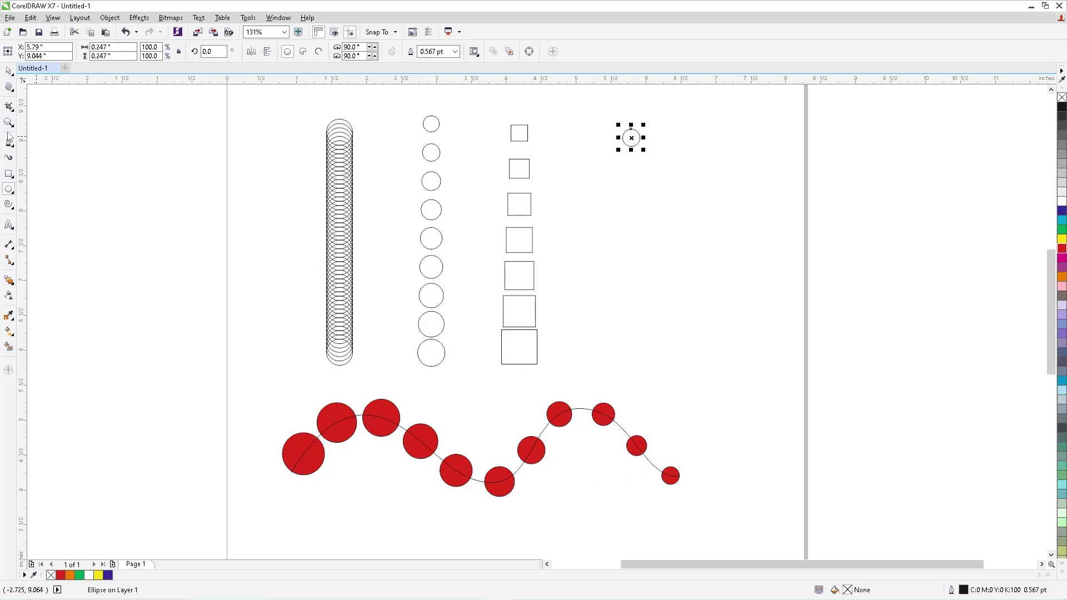
left_click(9, 71)
left_click(331, 477)
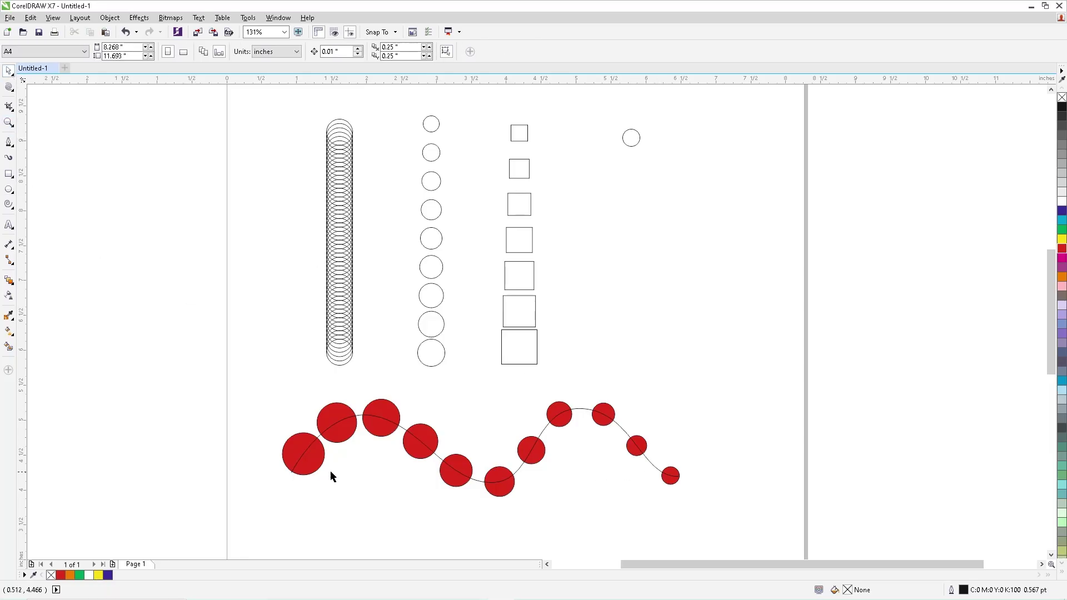
Step: Fill the large end circle of the curve blend green and its small end circle blue
left_click(295, 443)
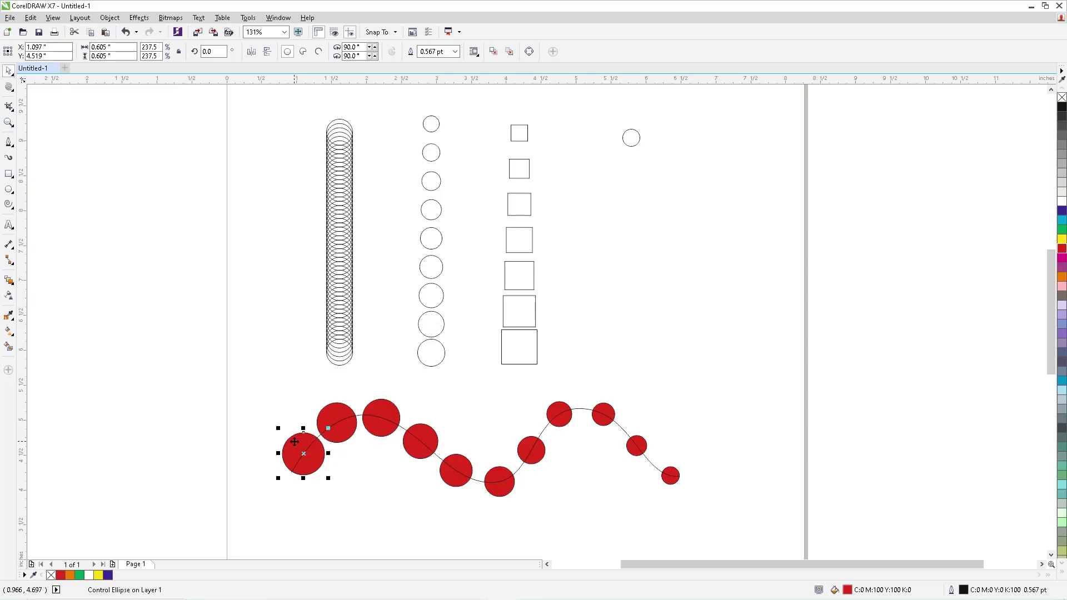
left_click(1061, 232)
left_click(672, 474)
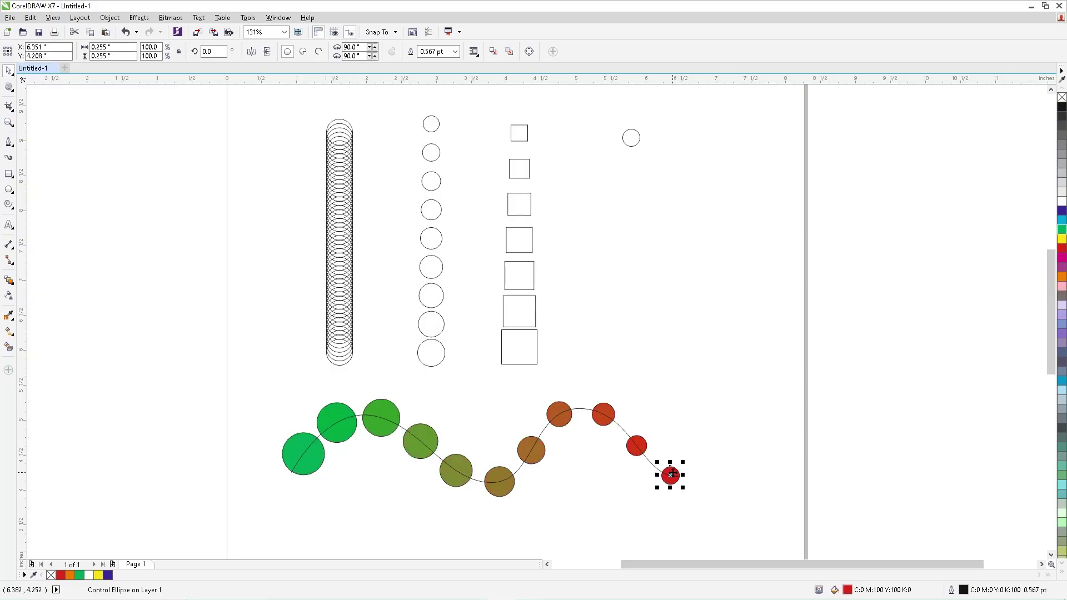
left_click(1061, 211)
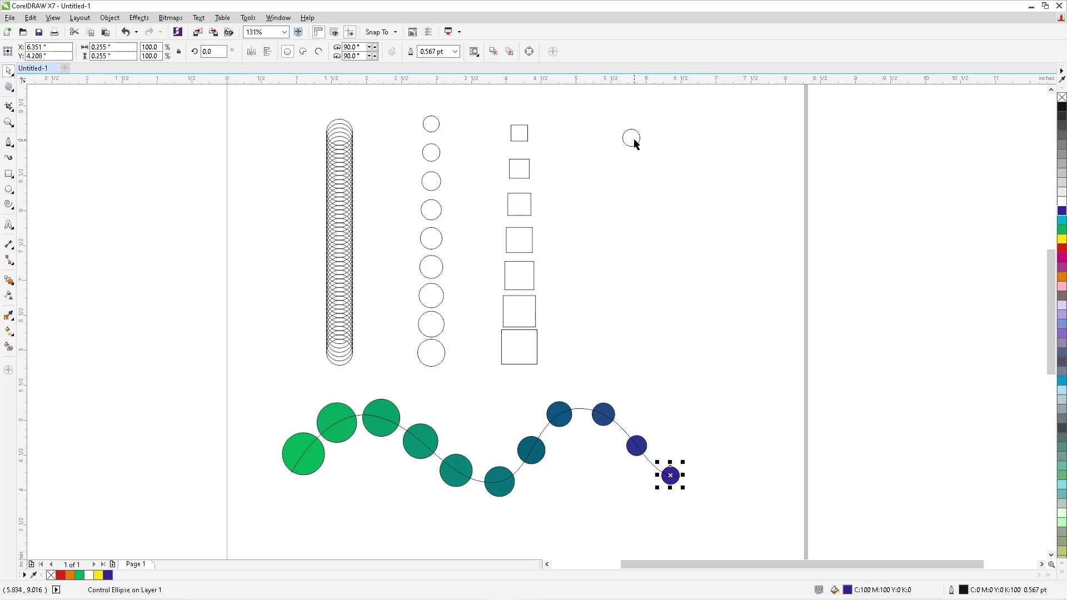
Step: Give the new circle a red fill with no outline, and place an enlarged copy about 0.44 inches wide straight below it
left_click_drag(634, 140, 649, 129)
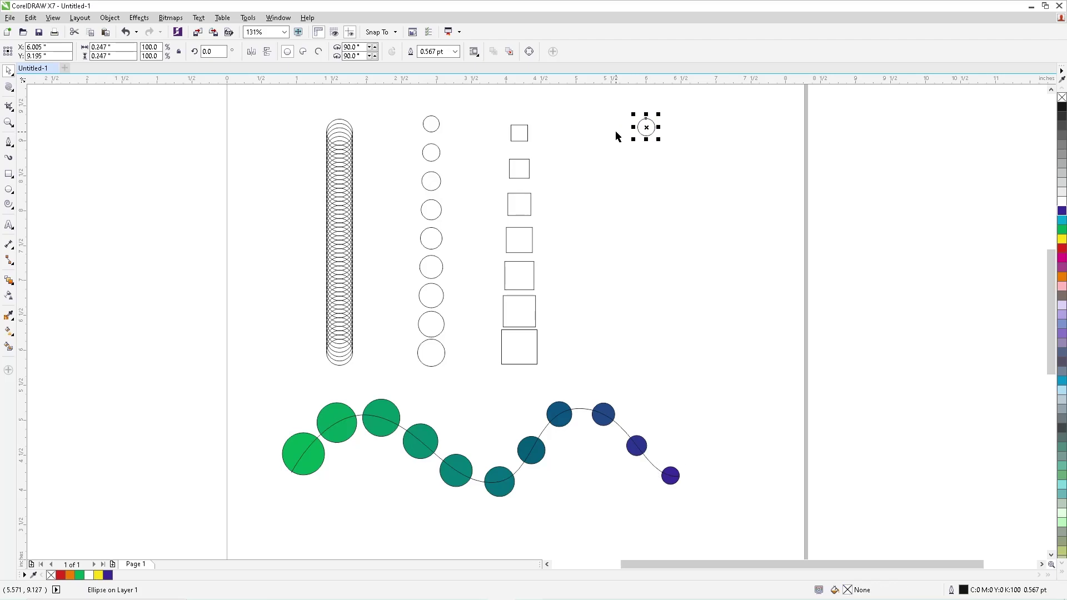
left_click(1062, 249)
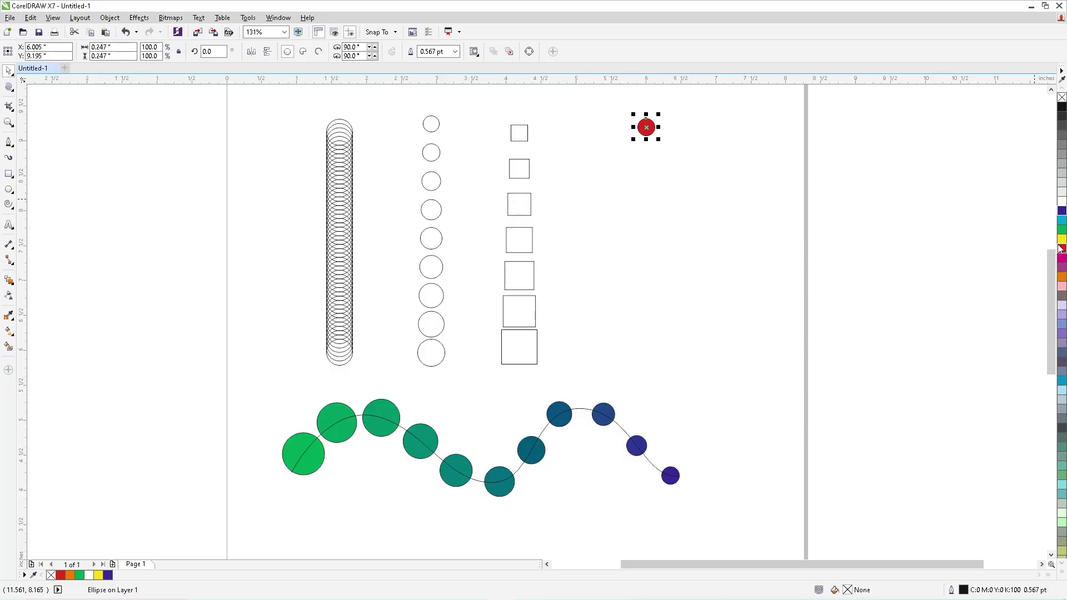
right_click(1061, 98)
left_click_drag(659, 142, 663, 365)
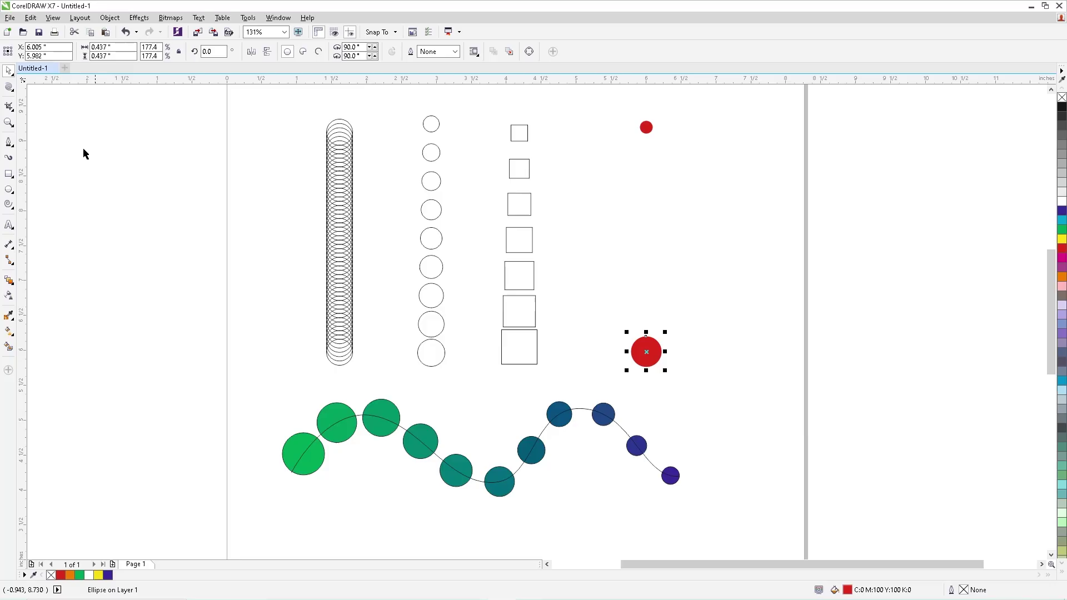
Step: Draw a spiral about 4.26 inches wide and high to the right of the red circles
left_click(10, 205)
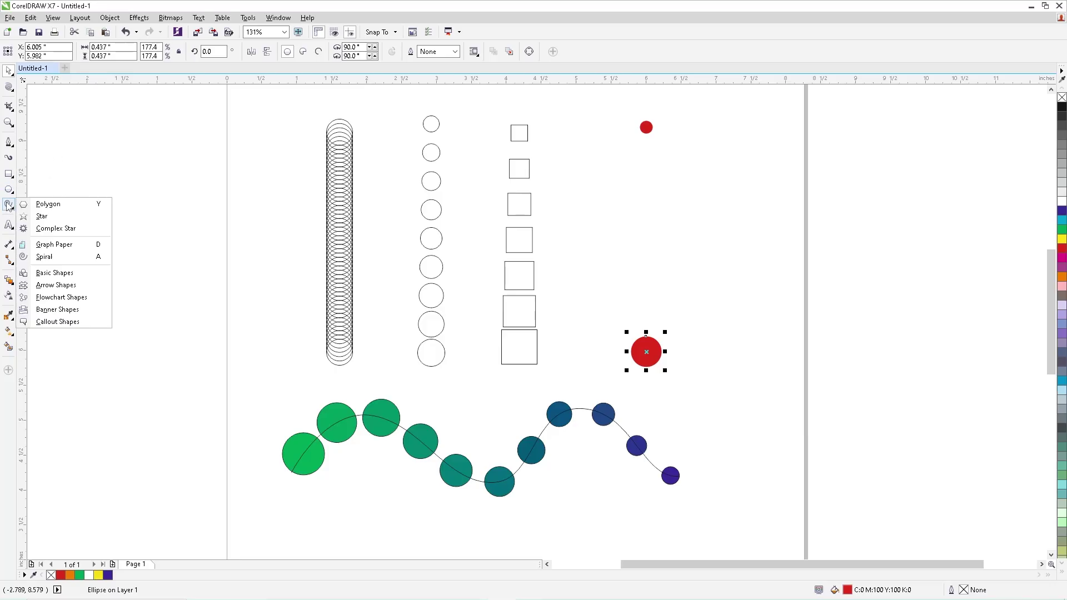
left_click(45, 257)
left_click_drag(722, 128, 1027, 433)
key("space")
scroll(546, 269, "down", 4)
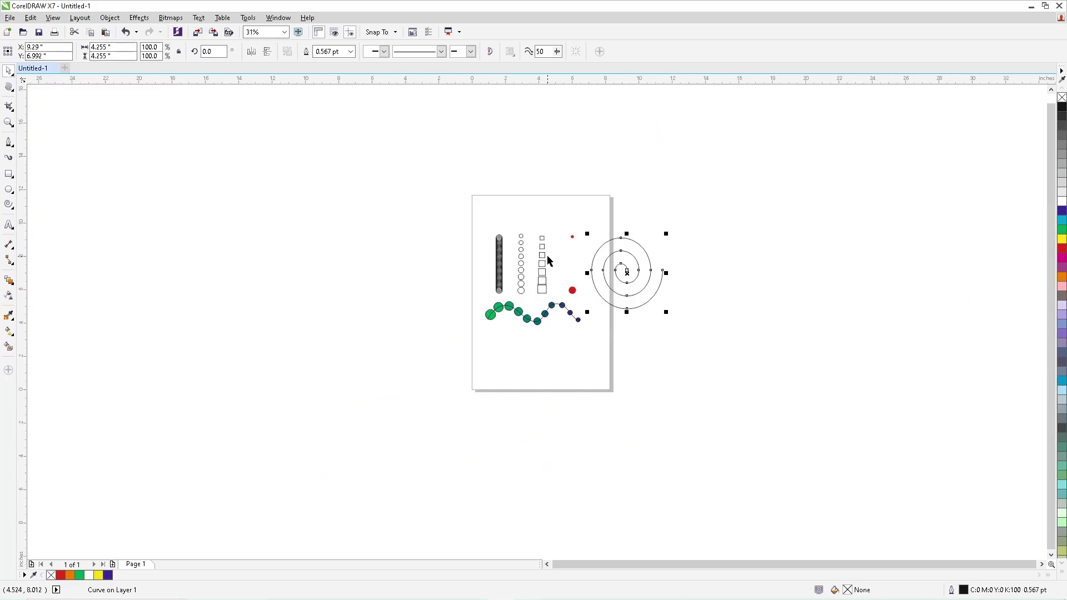
scroll(592, 281, "up", 2)
left_click(289, 158)
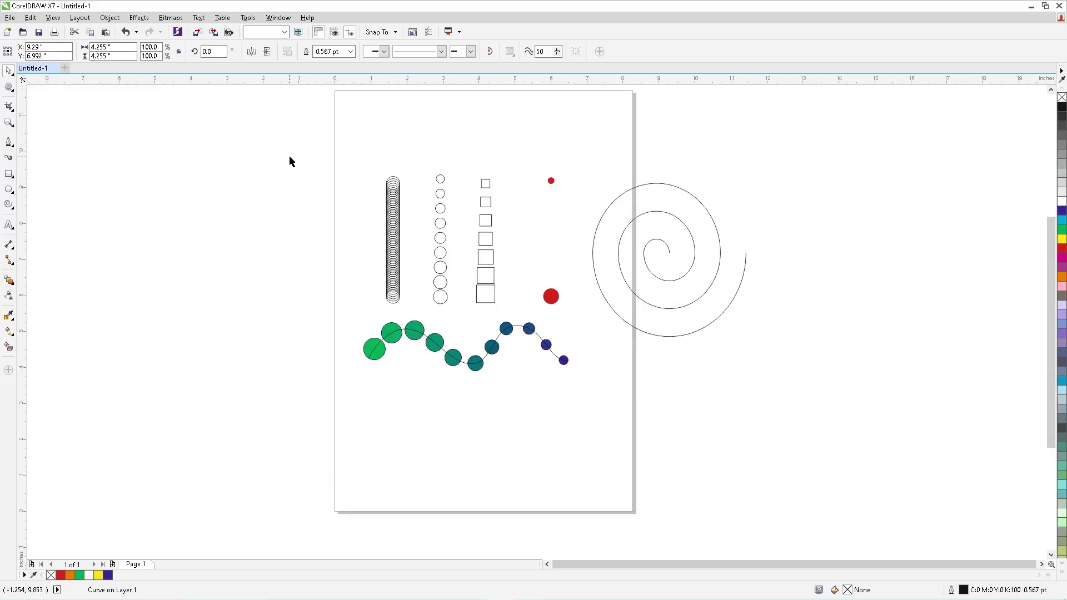
Step: Move the two red circles and the spiral below the wavy blend, and shift the existing blends up the page
left_click_drag(529, 154, 579, 330)
left_click_drag(550, 181, 365, 391)
left_click_drag(677, 221, 540, 398)
left_click_drag(321, 140, 654, 382)
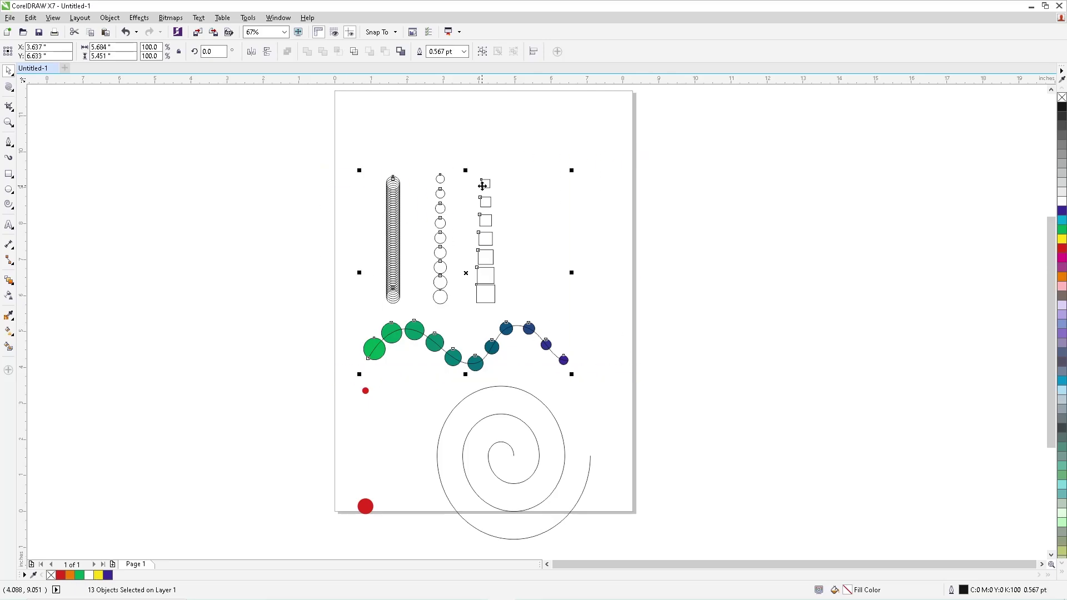
left_click_drag(484, 183, 513, 111)
Step: Move the spiral up so it lies fully on the page, and stretch its width to about 4.67 inches
key("F2")
left_click_drag(293, 326, 763, 552)
left_click_drag(505, 346, 509, 275)
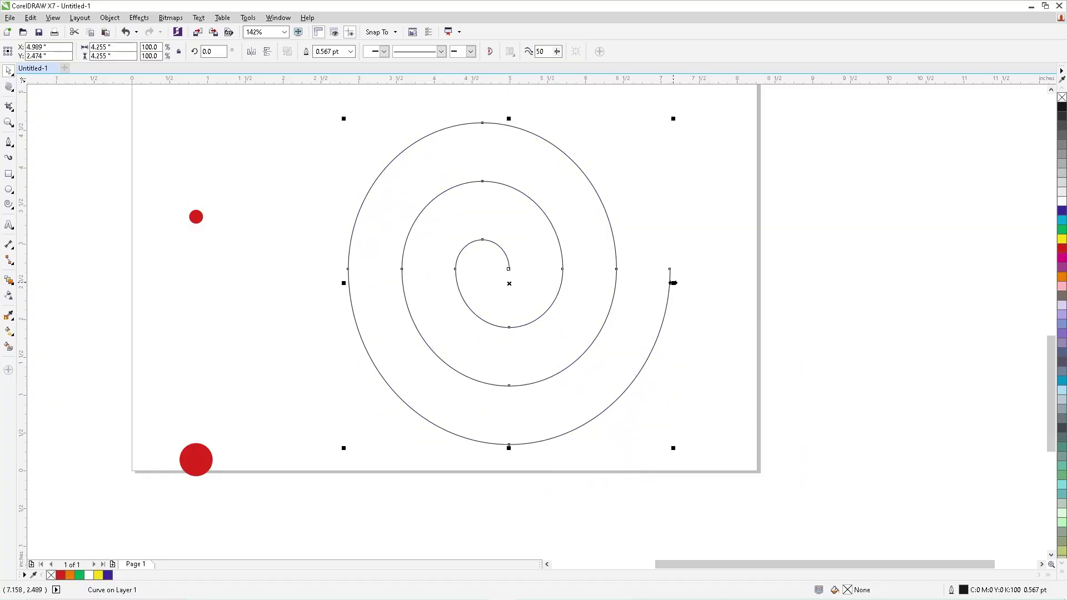
left_click_drag(673, 282, 702, 284)
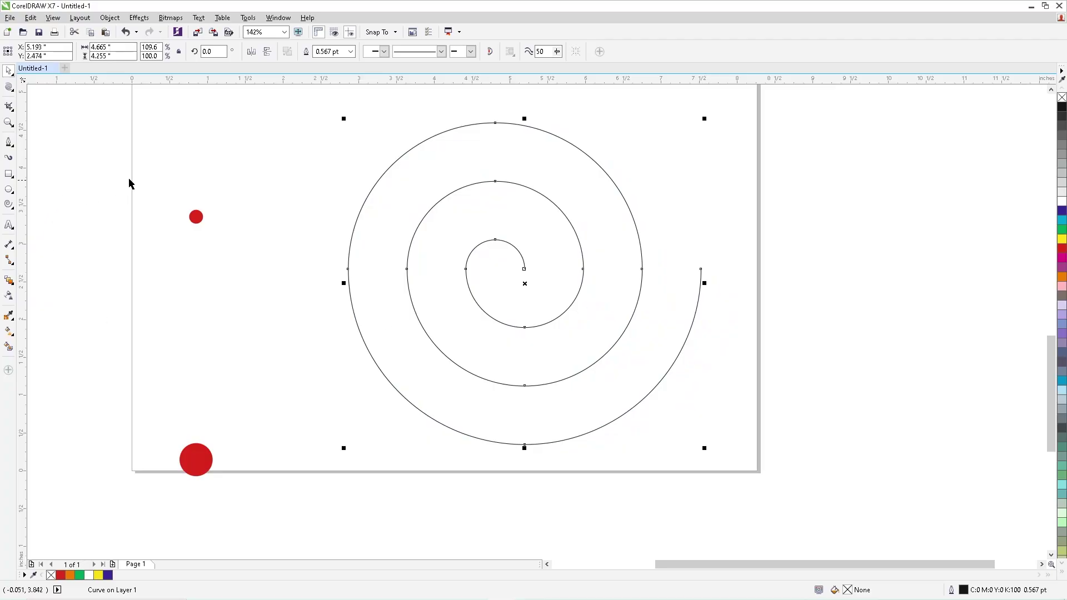
Step: Blend the two red circles with 20 steps
left_click_drag(133, 166, 261, 494)
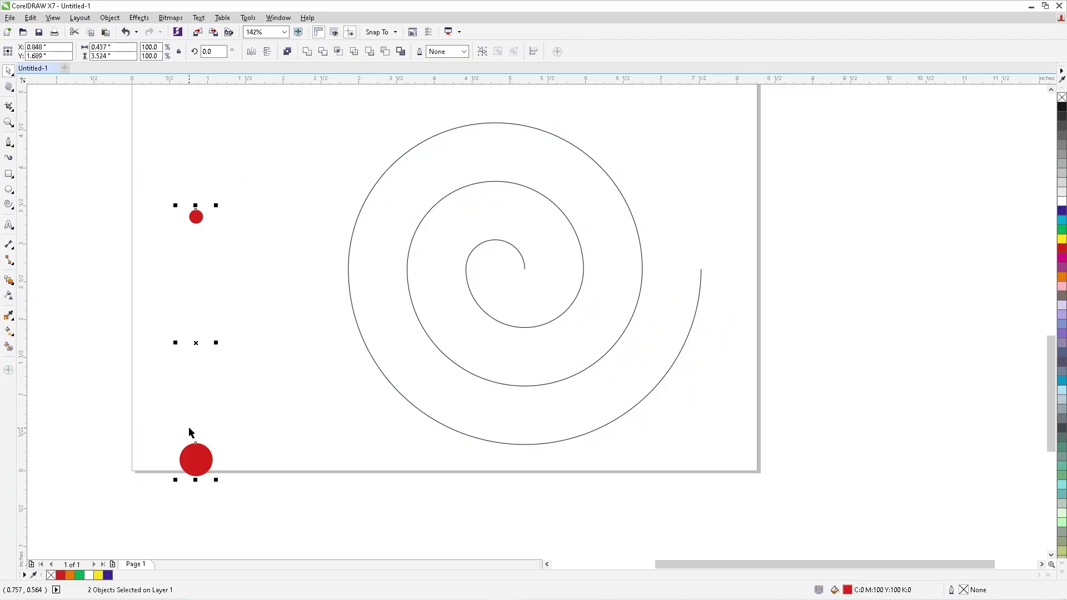
left_click(9, 282)
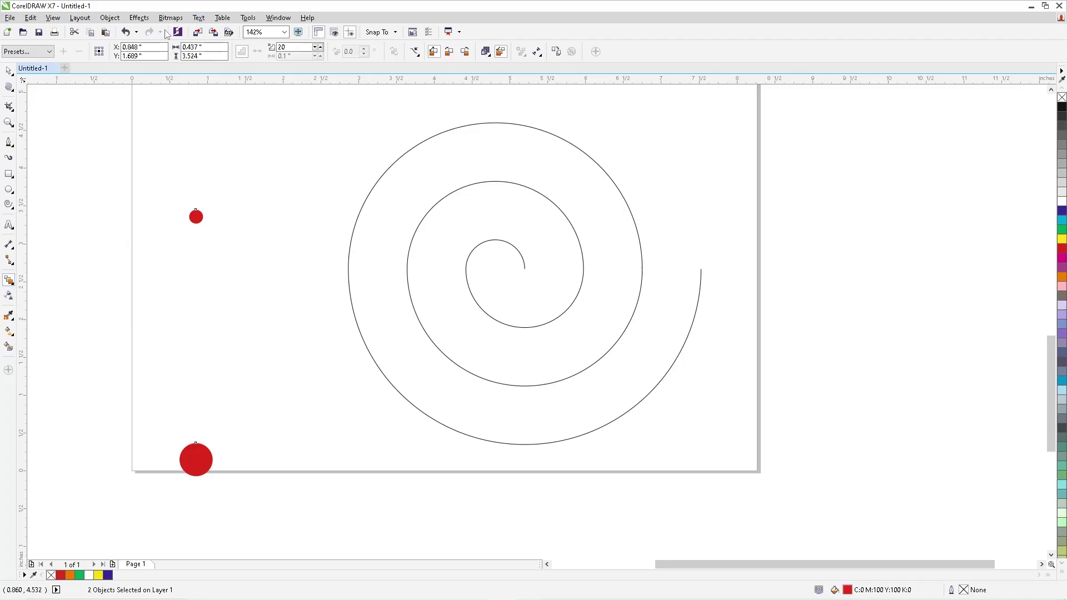
left_click(138, 18)
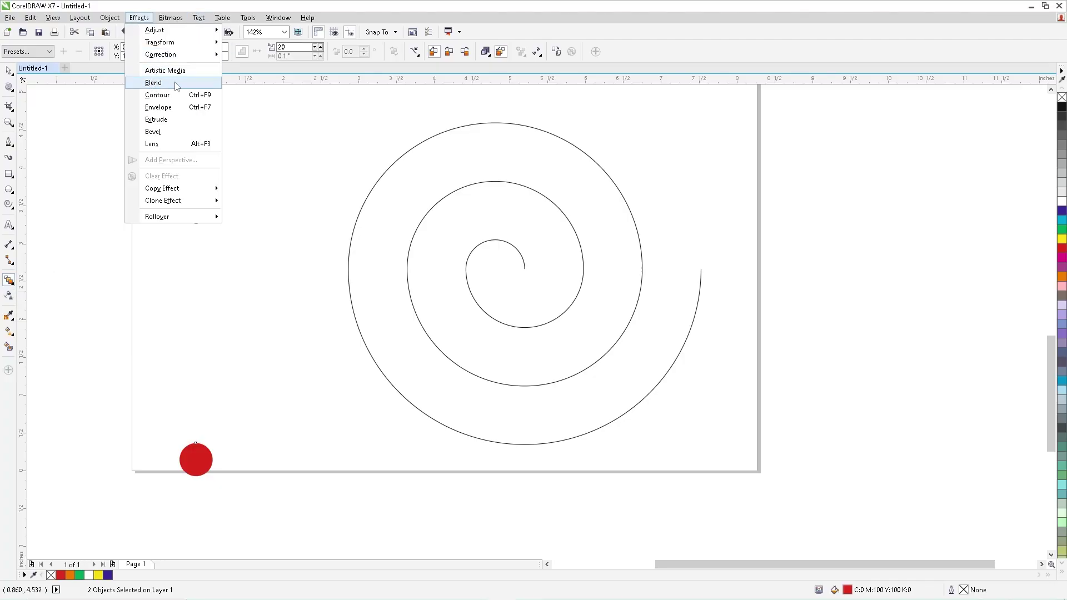
left_click(154, 83)
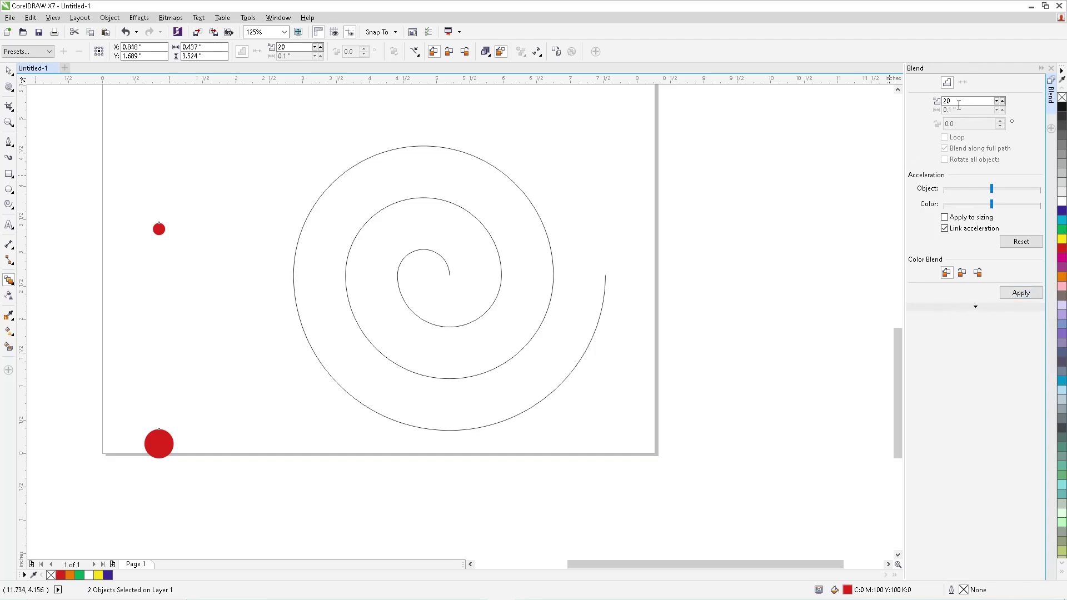
left_click(1021, 292)
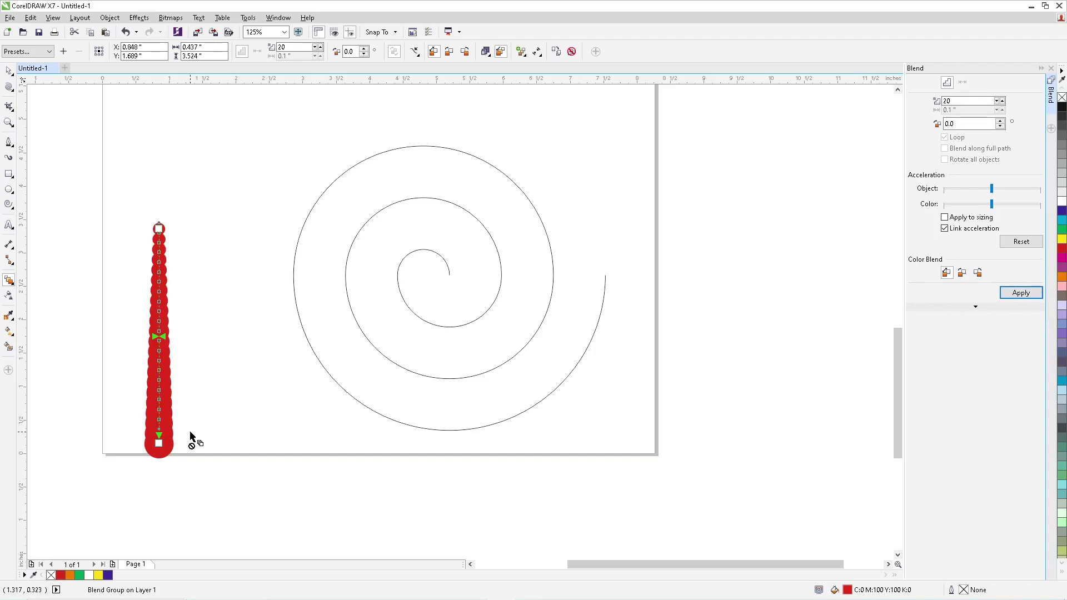
Step: Fit the red circle blend to the spiral as its new path
left_click(9, 71)
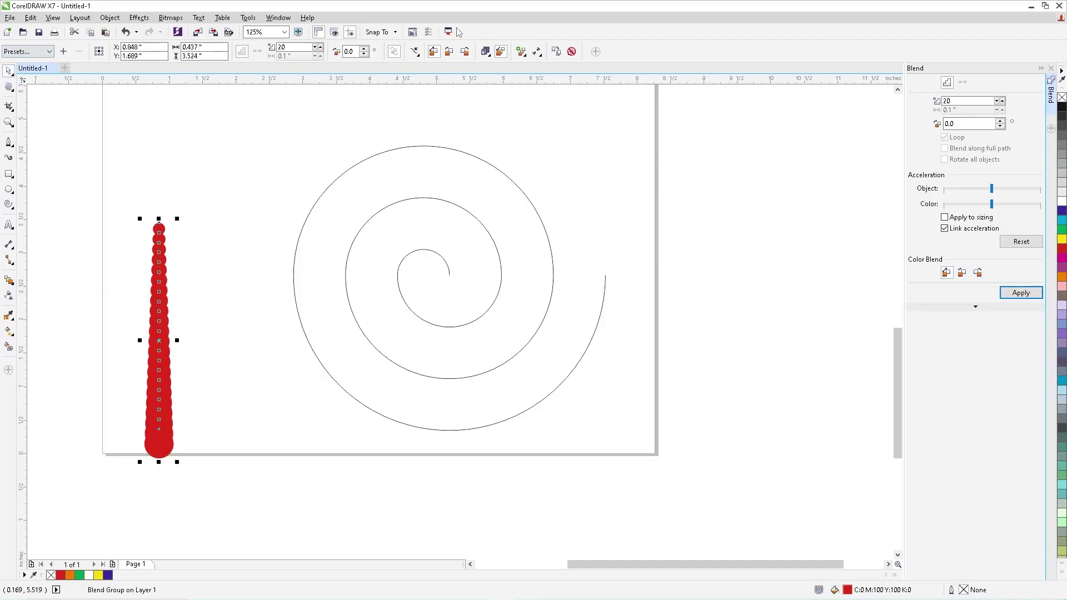
left_click(415, 51)
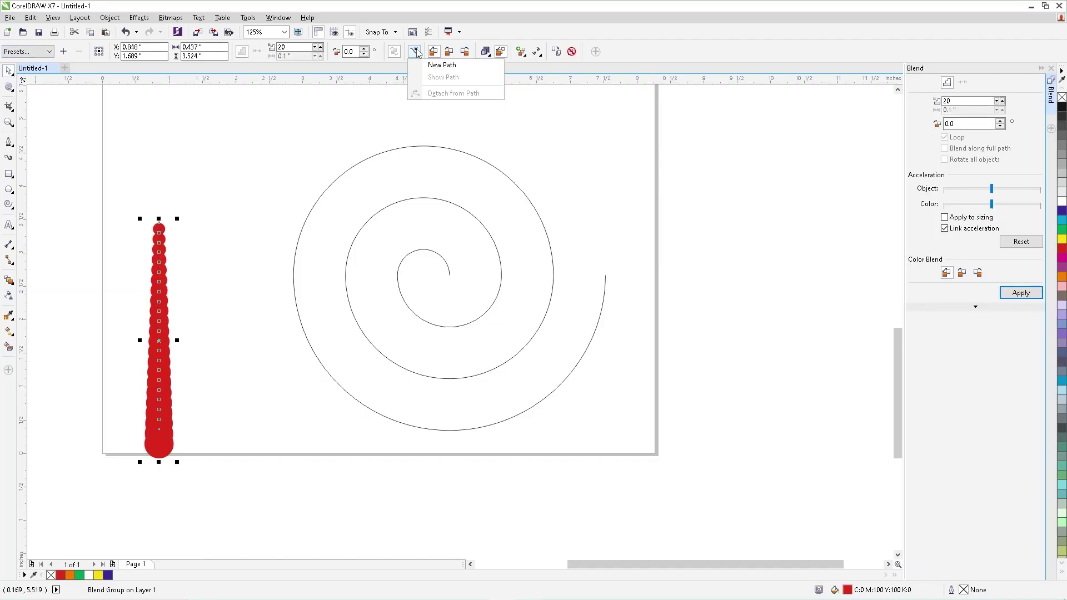
left_click(443, 66)
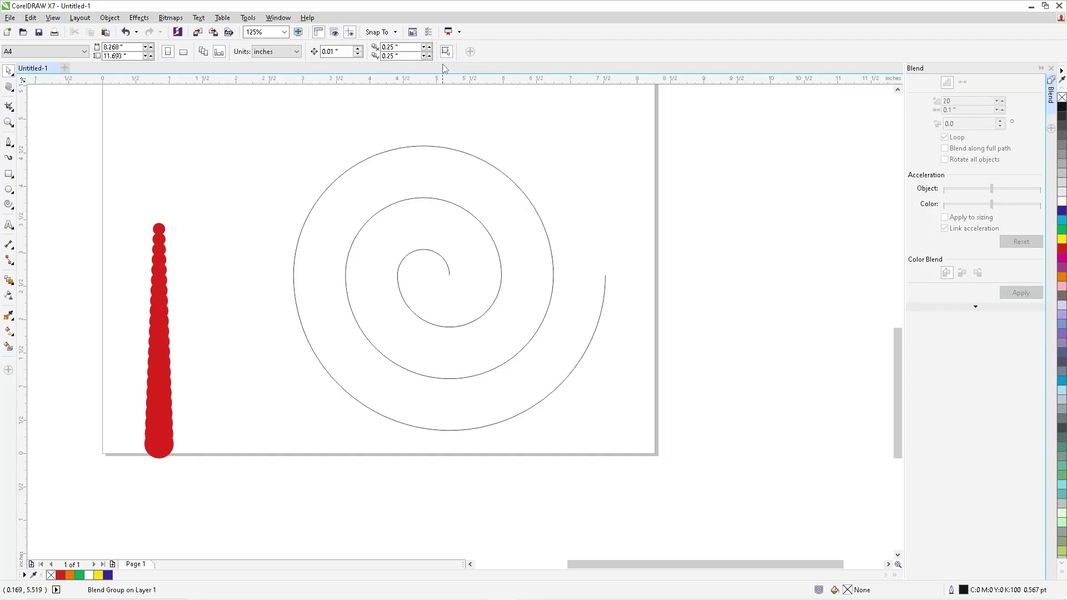
left_click(445, 146)
left_click(254, 381)
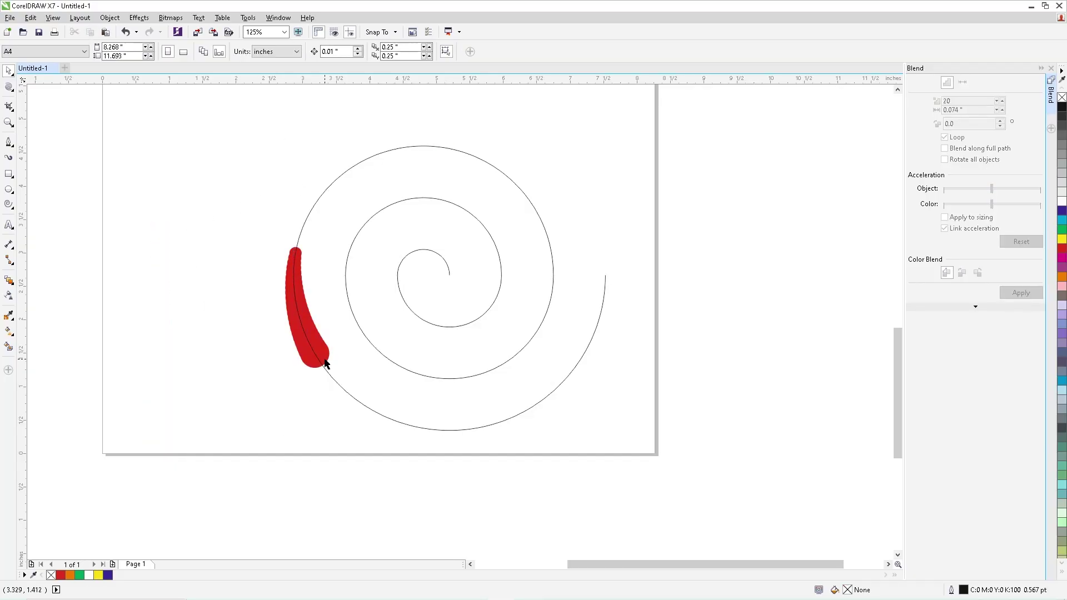
Step: Spread the blend along the whole spiral, with the large circle at its inner end and the small circle at its outer end
left_click(317, 359)
left_click(311, 367)
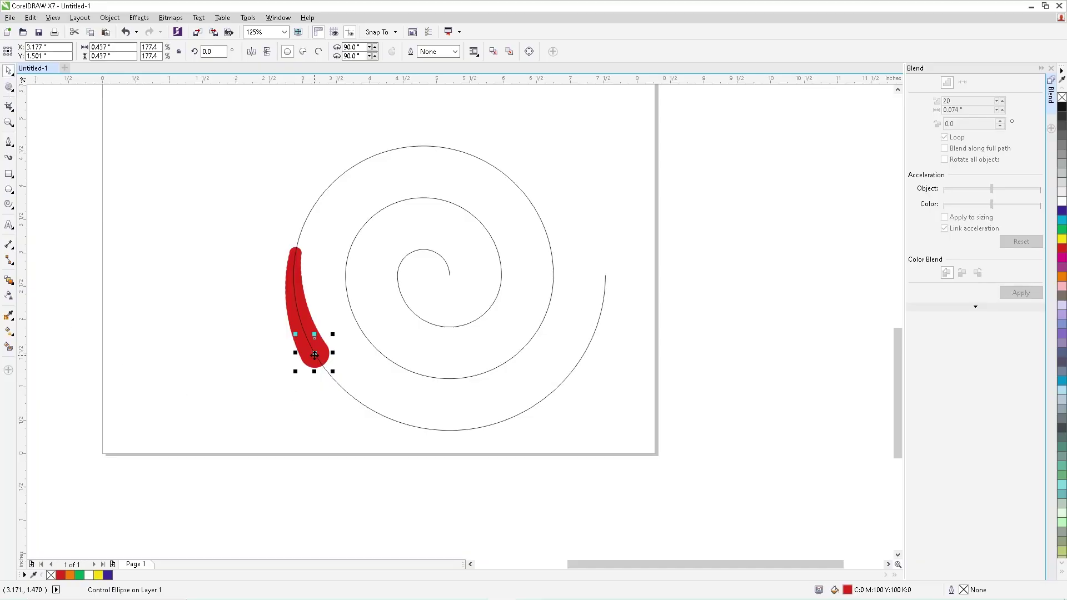
left_click_drag(315, 354, 433, 282)
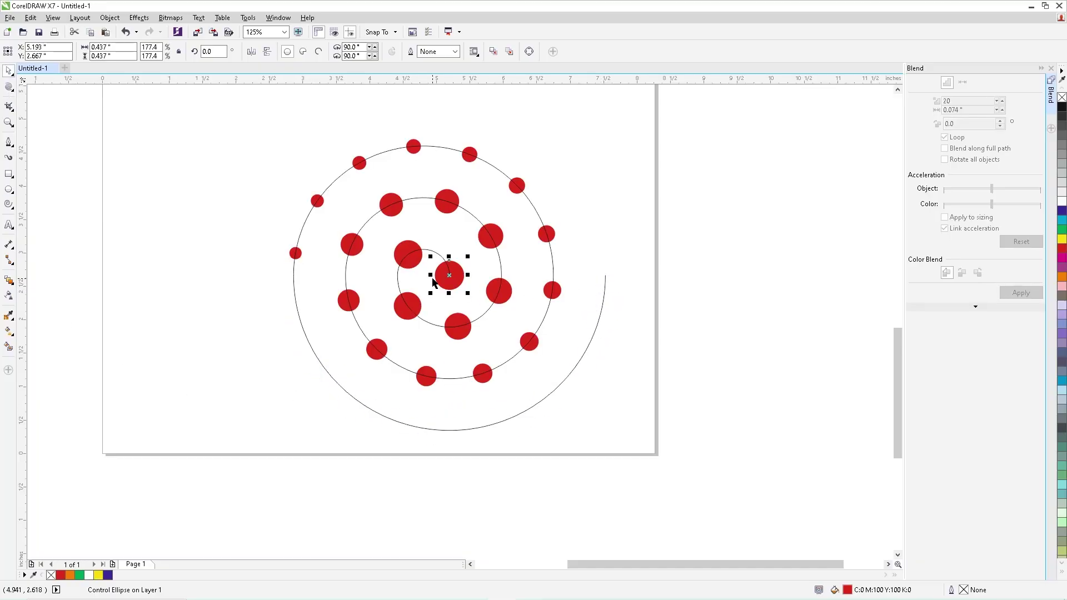
left_click(294, 254)
left_click_drag(295, 254, 605, 276)
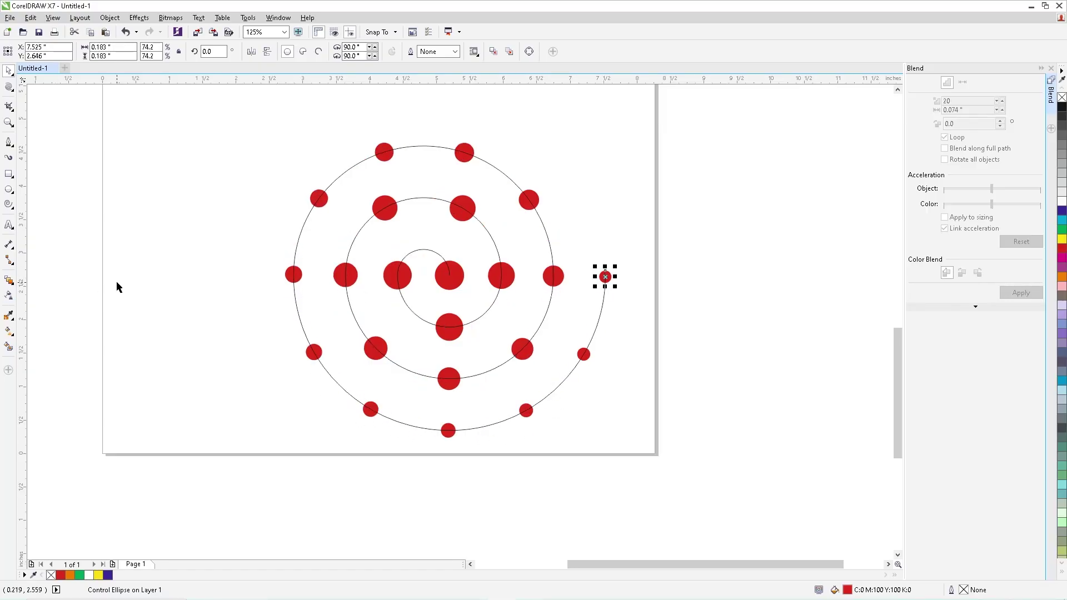
Step: Fill the small circle at the spiral's outer end with yellow, and move the whole spiral blend partly off the page's left edge
left_click(182, 188)
left_click(446, 290)
left_click(606, 277)
left_click(1062, 229)
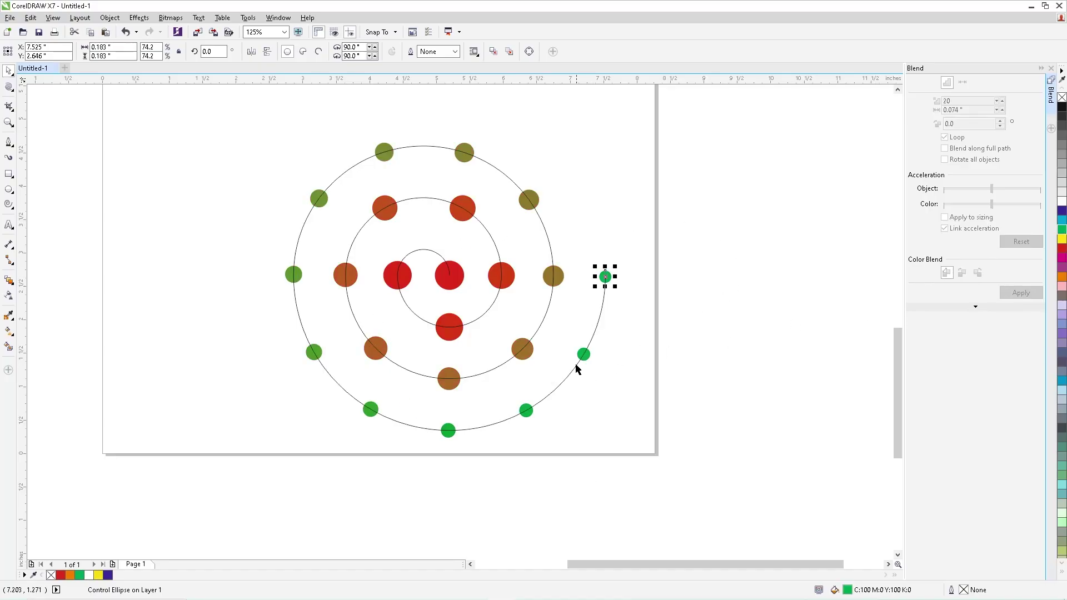
left_click(1062, 239)
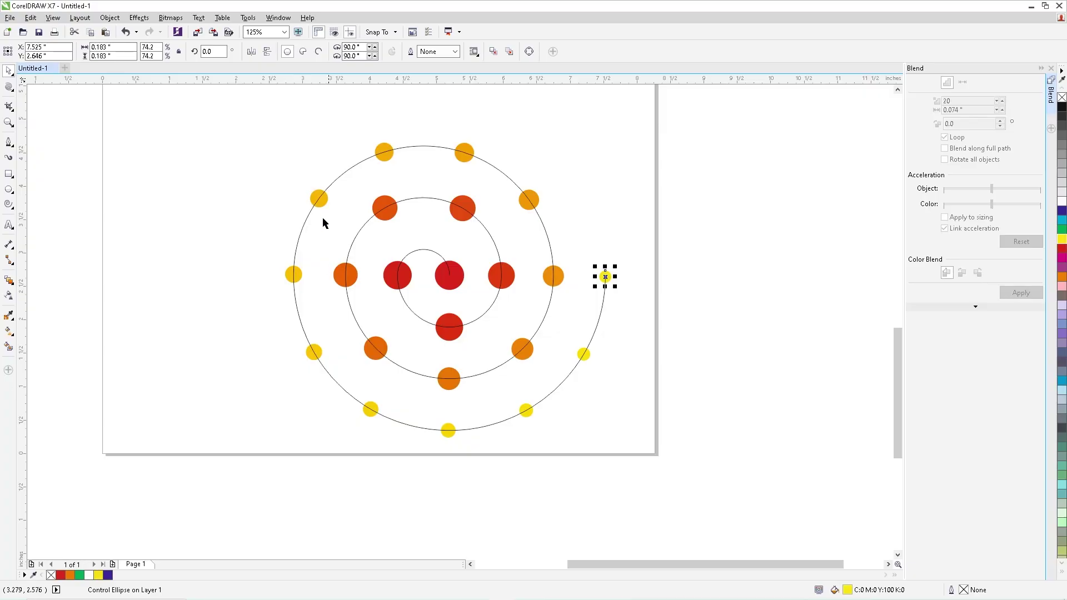
left_click_drag(200, 126, 692, 469)
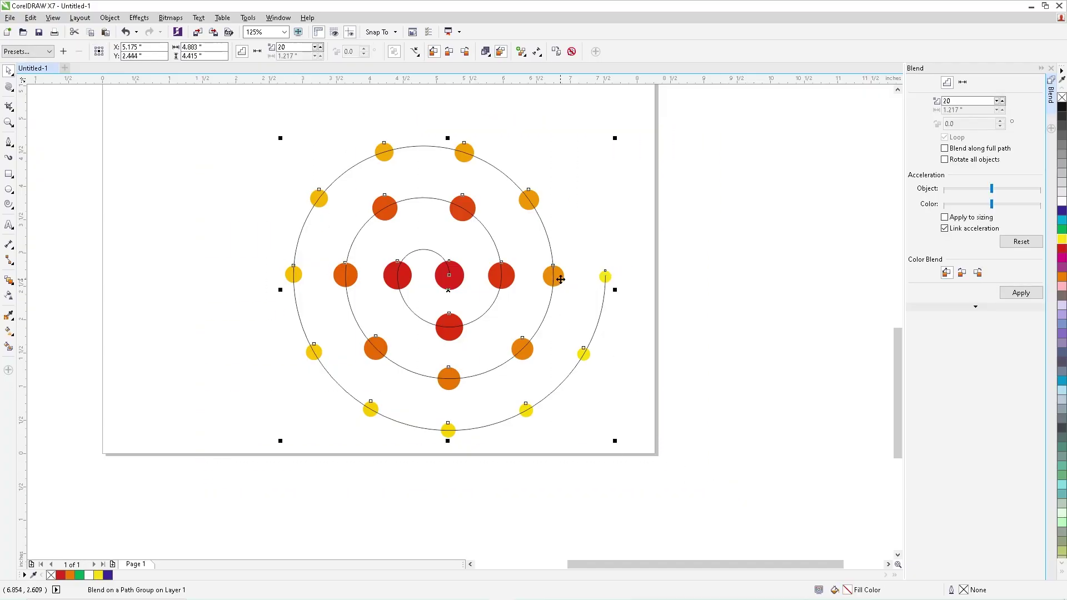
left_click_drag(561, 280, 160, 248)
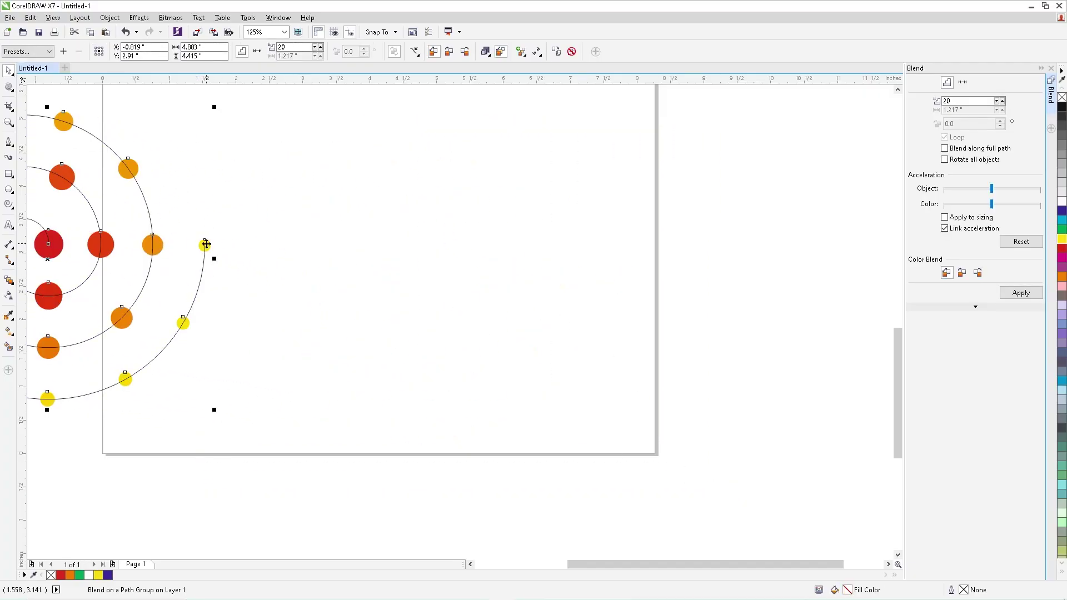
Step: Draw a star about 1.84 inches wide on the empty page area and set its number of points to 25
left_click(10, 191)
left_click(9, 204)
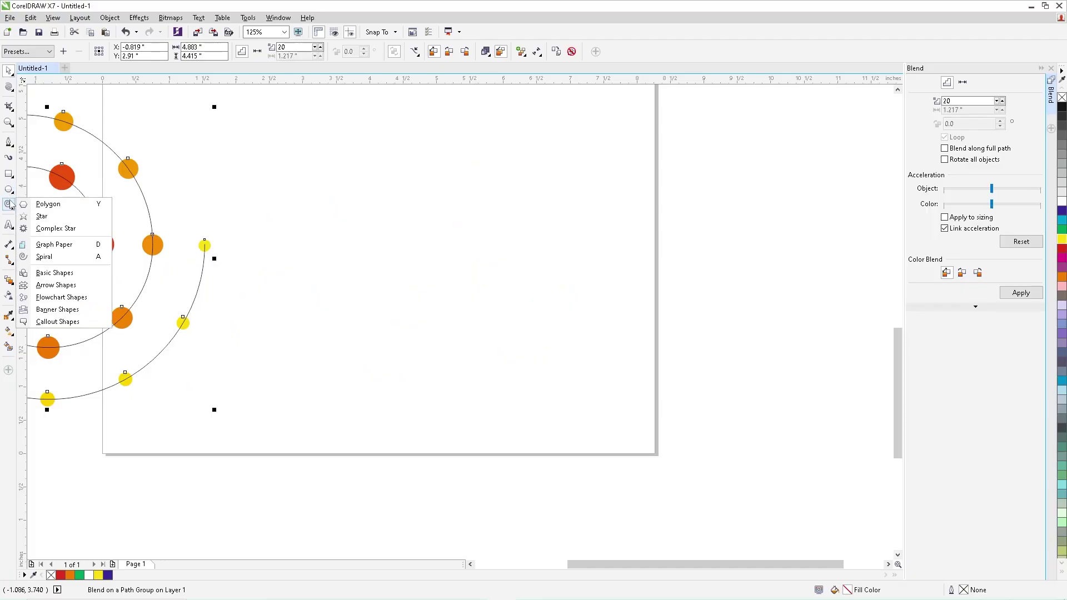
left_click(41, 216)
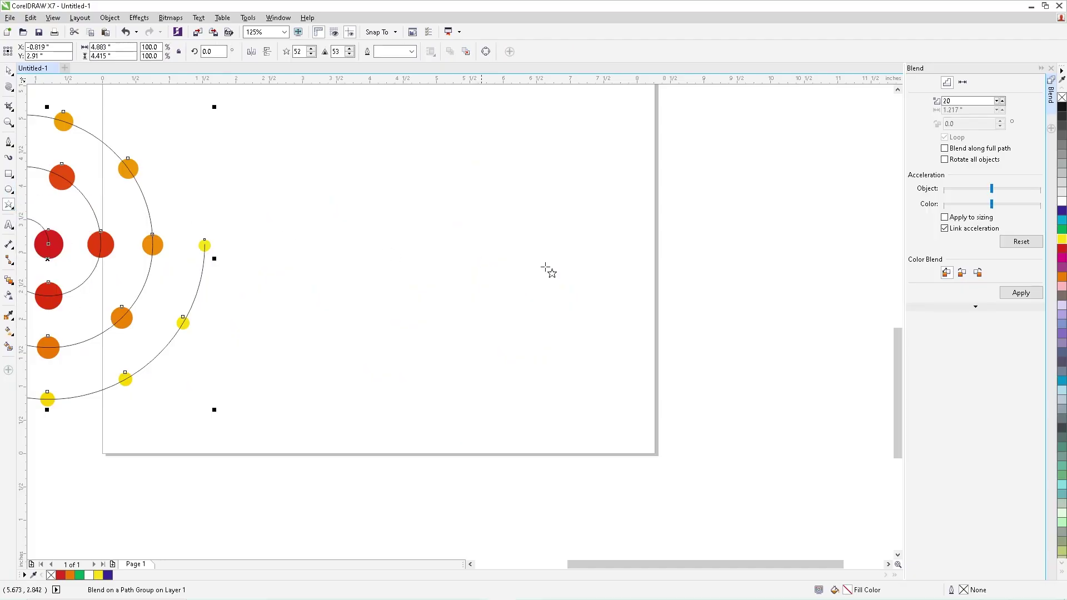
left_click_drag(423, 220, 554, 351)
double_click(300, 51)
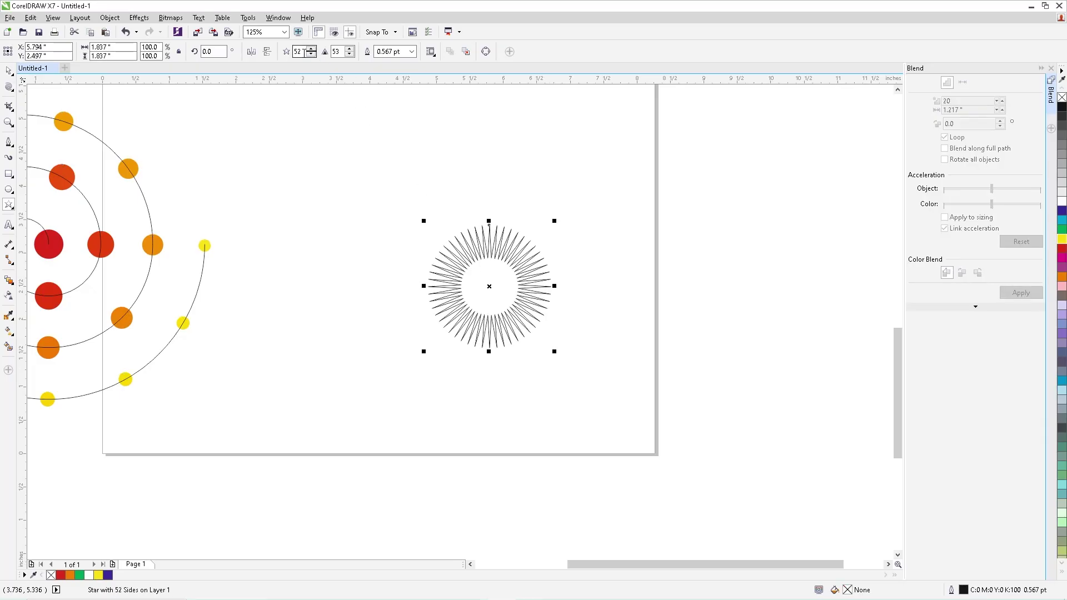
type("25")
key("Return")
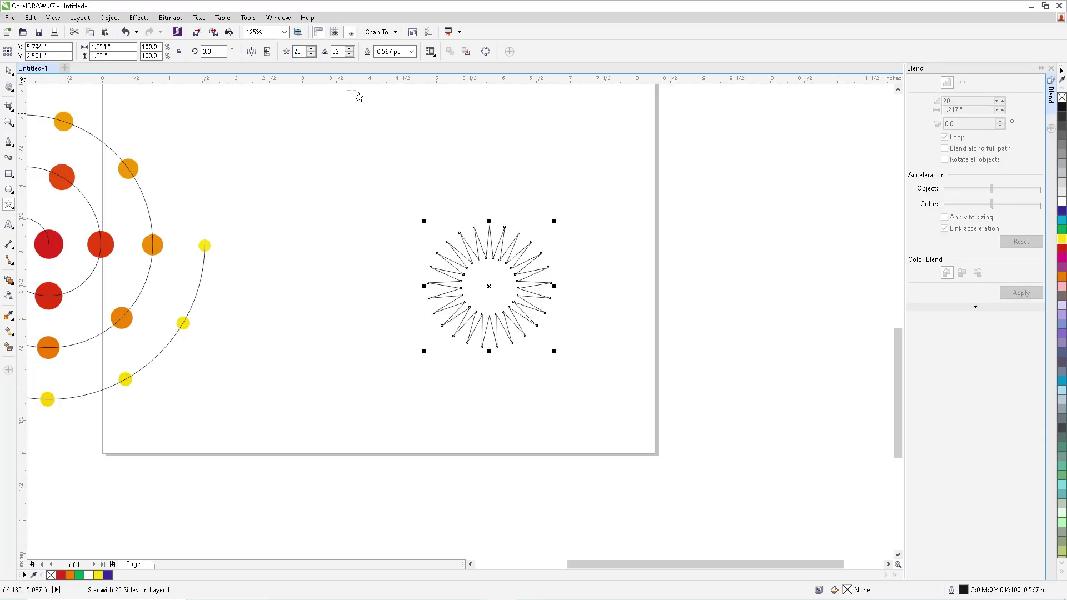
Step: Set the star to 5 points and raise its sharpness to 63
left_click(203, 52)
double_click(300, 53)
type("5")
key("Return")
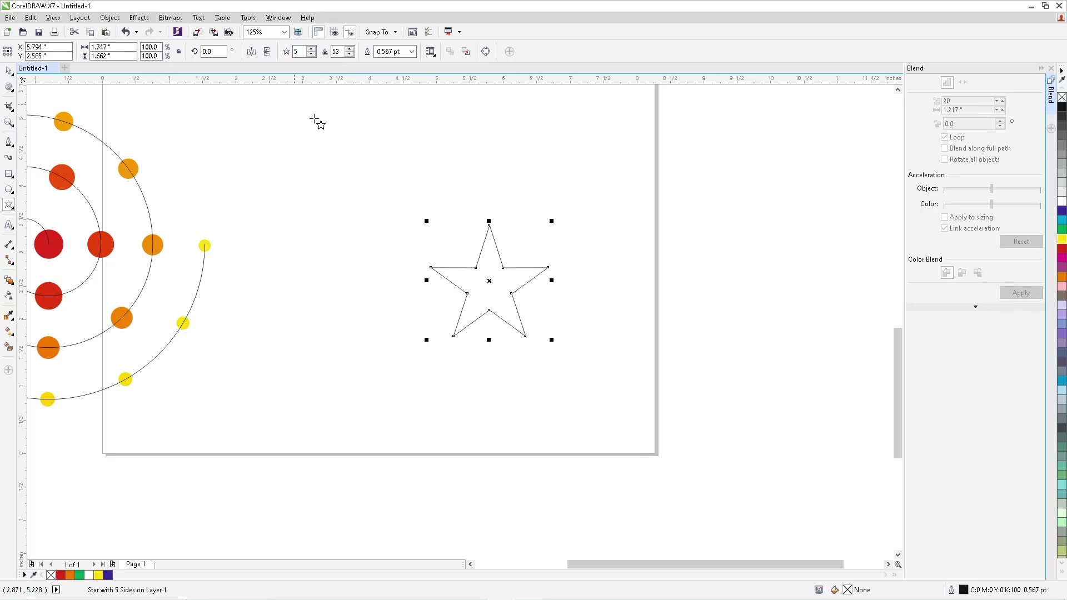
left_click(349, 49)
left_click(349, 49)
left_click(349, 48)
Step: Shrink the star about its centre to about 0.66 inches wide, and give it an orange fill with no outline
key("space")
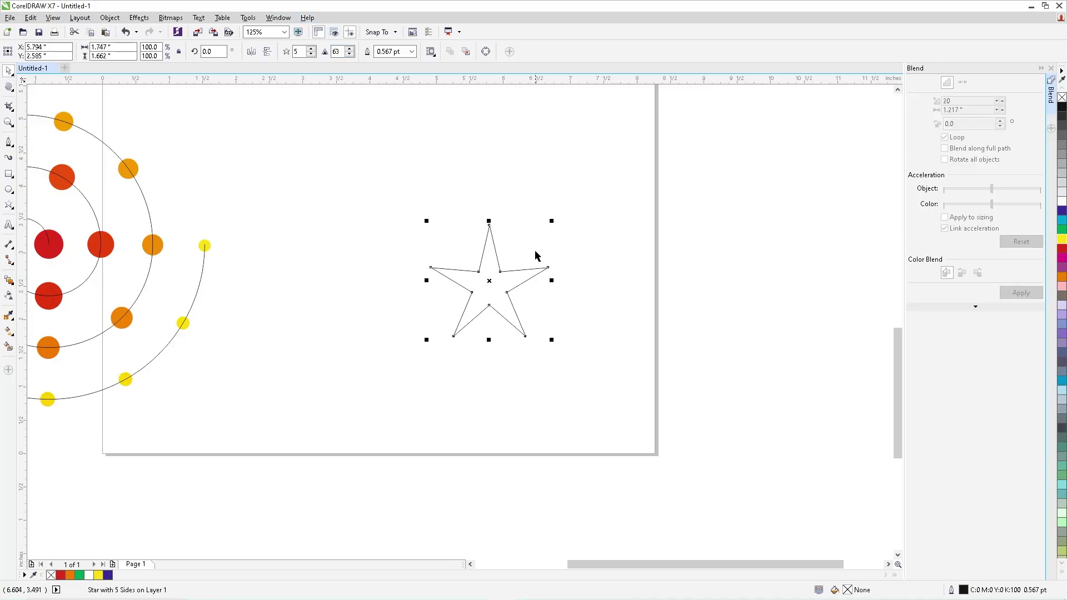
left_click_drag(550, 221, 515, 257)
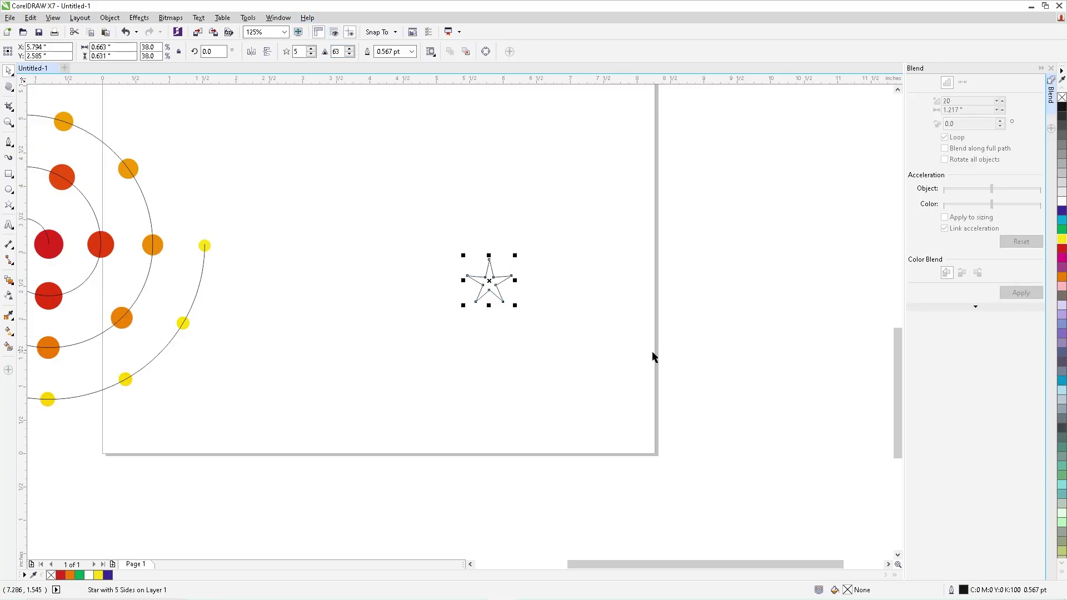
left_click(1061, 276)
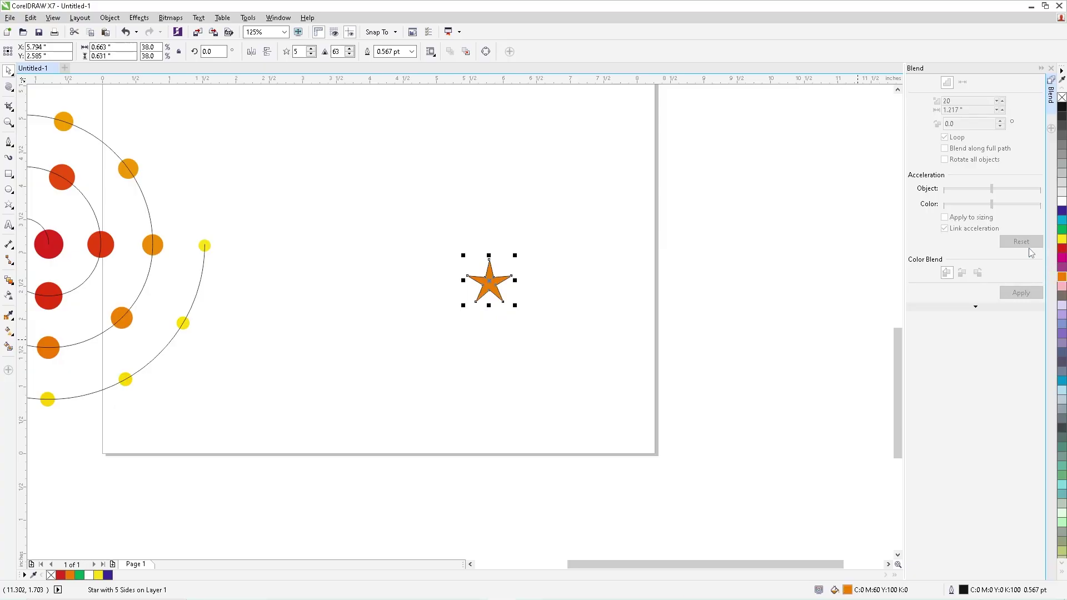
right_click(1061, 99)
Step: Place a copy of the star straight below it, enlarged to about 0.71 inches wide, and fill the copy green
left_click_drag(491, 285, 493, 310)
right_click(476, 339)
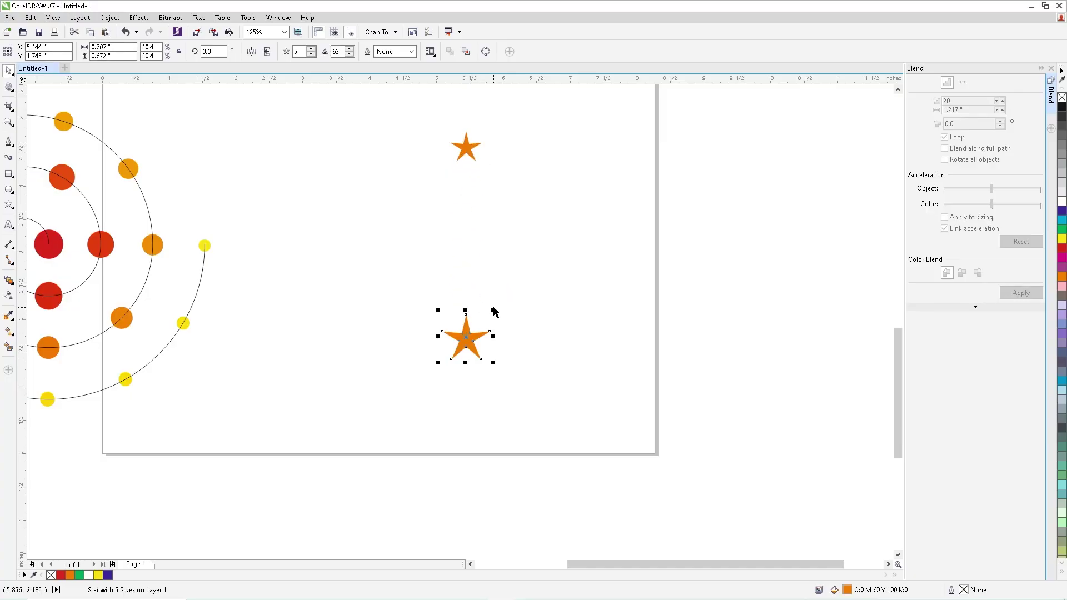
left_click(1063, 233)
Step: Blend the orange and green stars with 20 steps, and move the blend left to make room beside it
left_click_drag(400, 117, 574, 409)
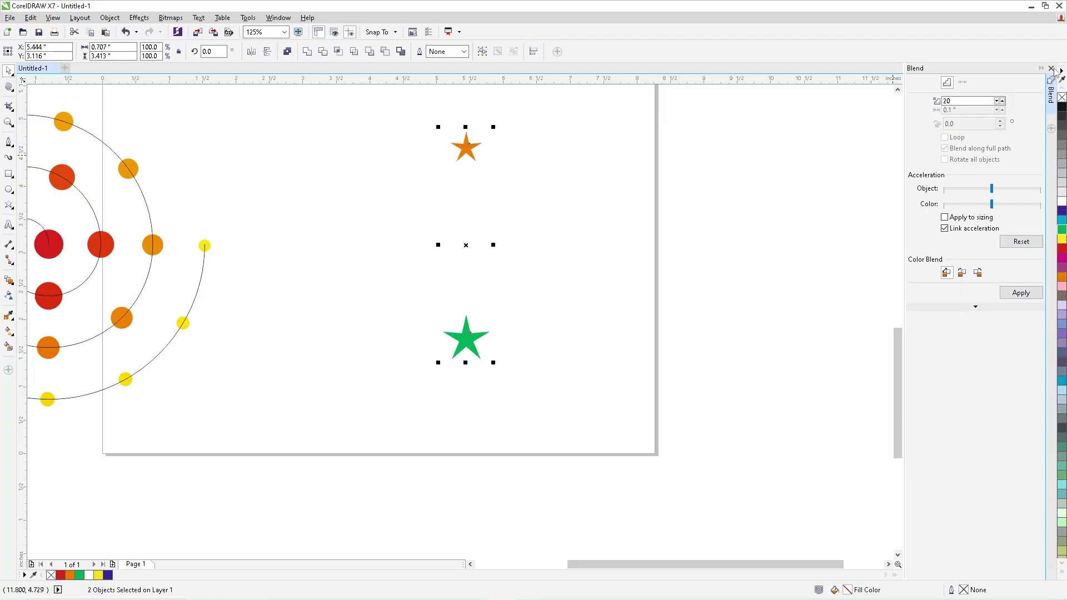
left_click(1021, 293)
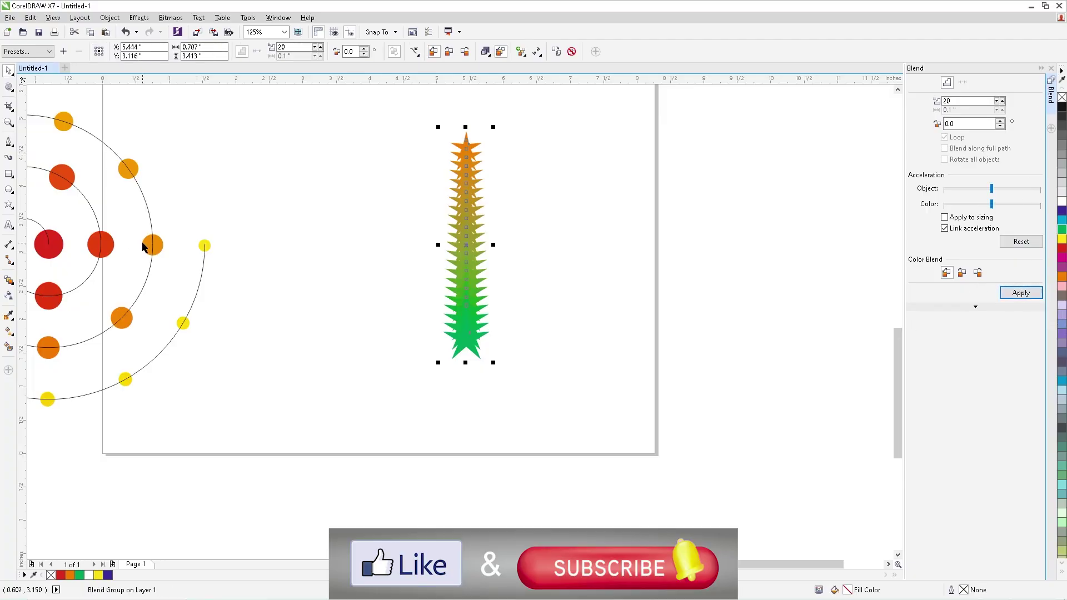
left_click_drag(467, 246, 316, 247)
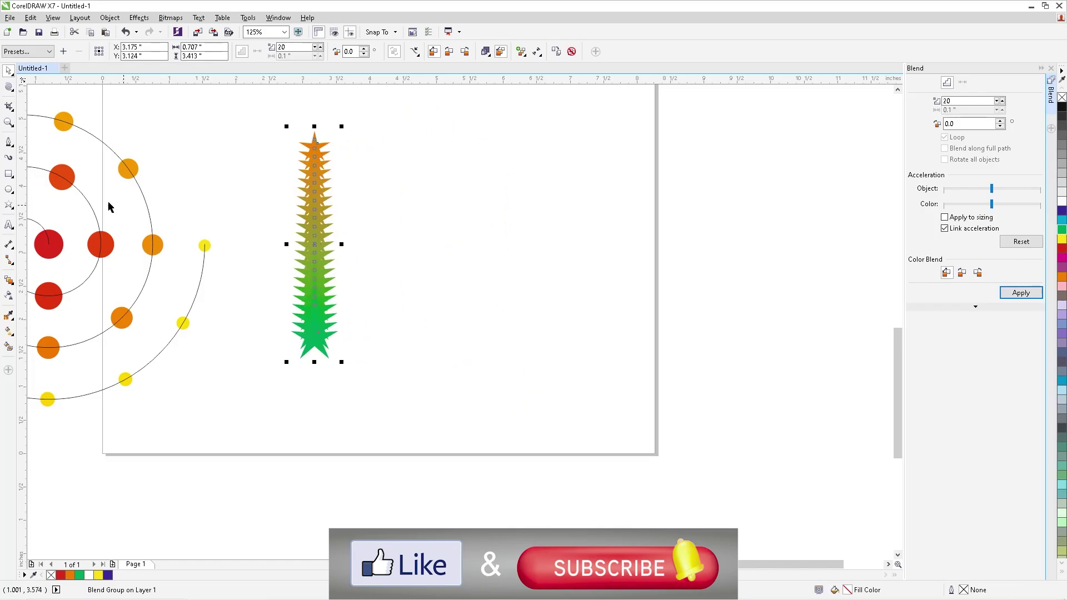
Step: Draw a spiral about 3.49 inches wide and high to the right of the star blend
left_click(8, 207)
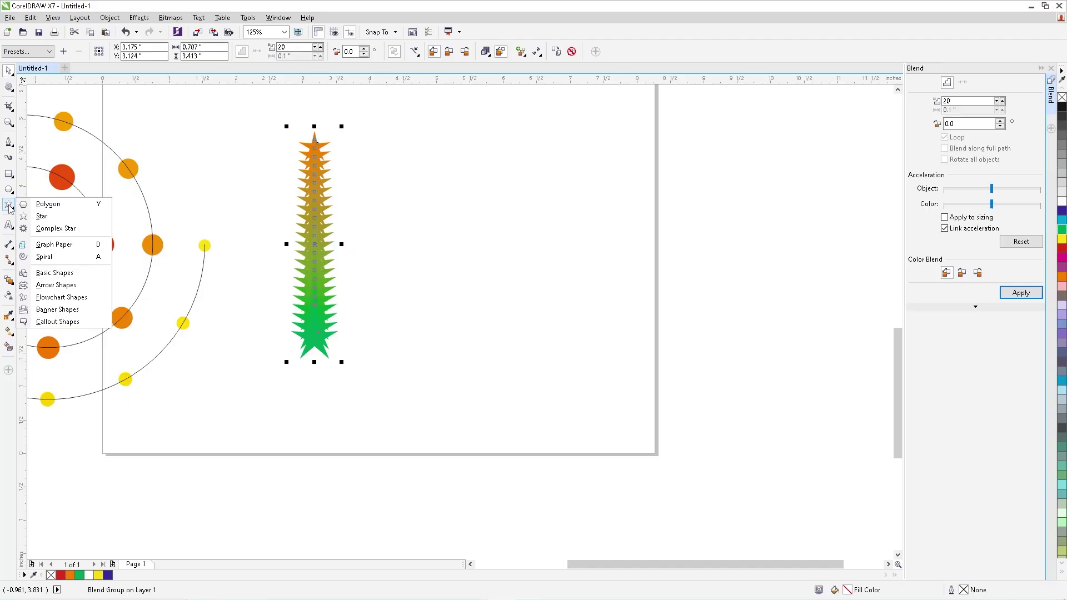
left_click(39, 259)
left_click_drag(396, 139, 636, 345)
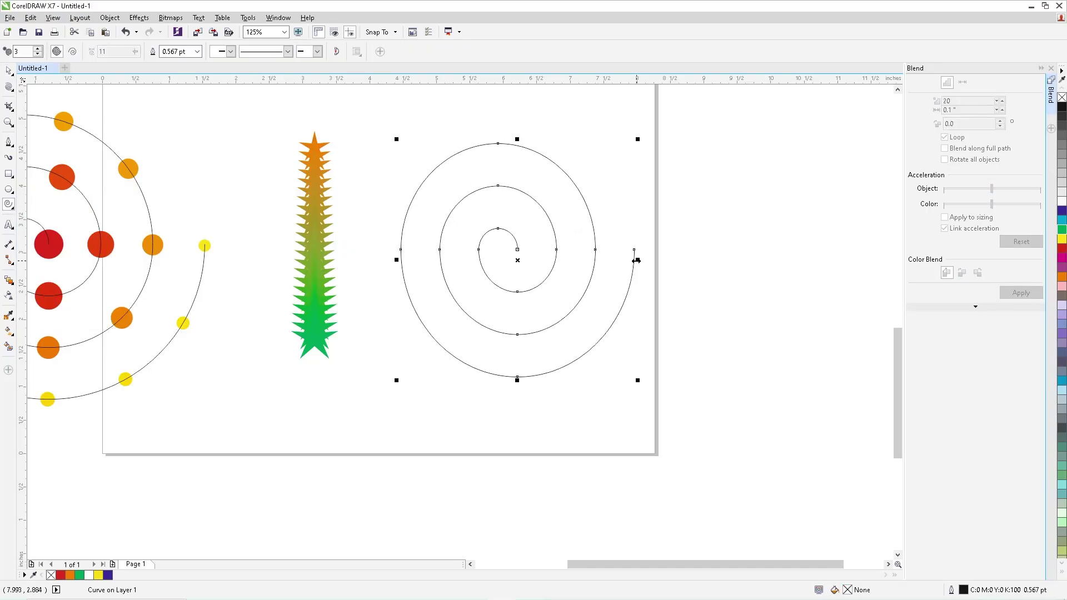
key("space")
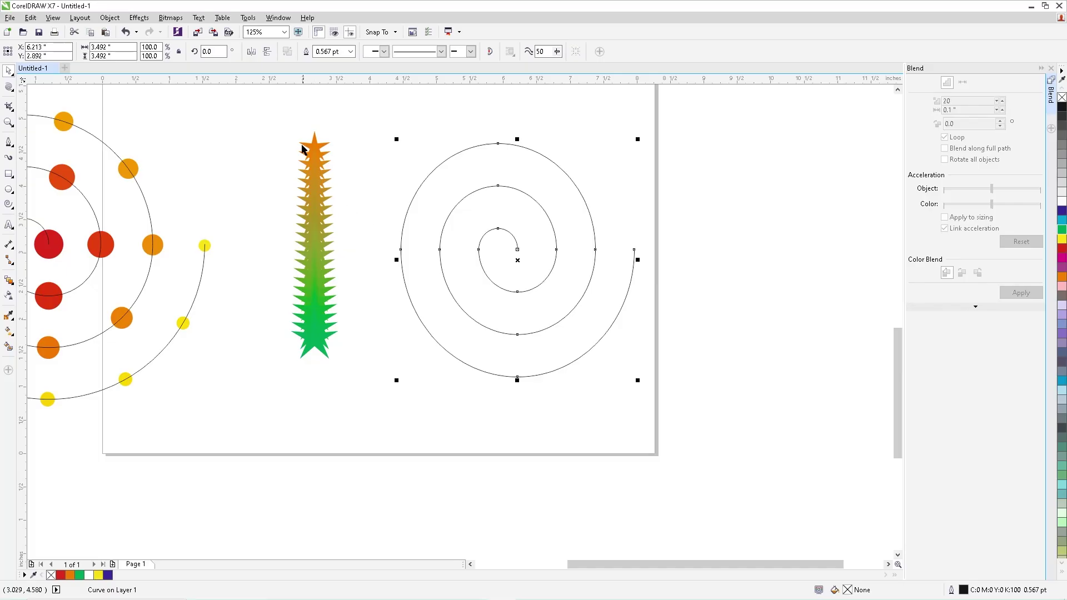
Step: Fit the orange-to-green star blend to the spiral as its new path
left_click_drag(268, 112, 382, 405)
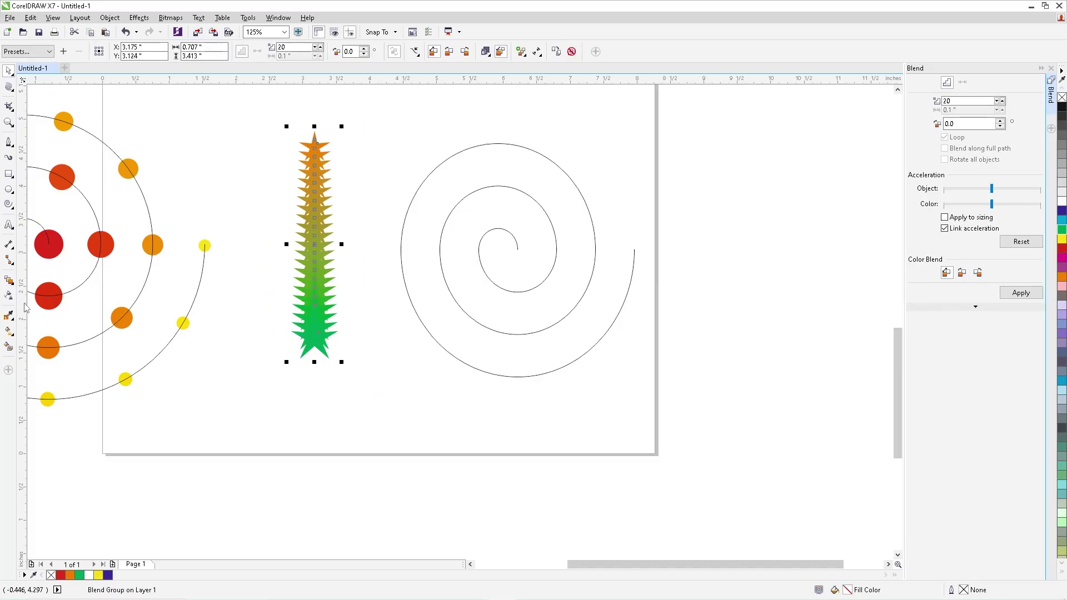
left_click(9, 281)
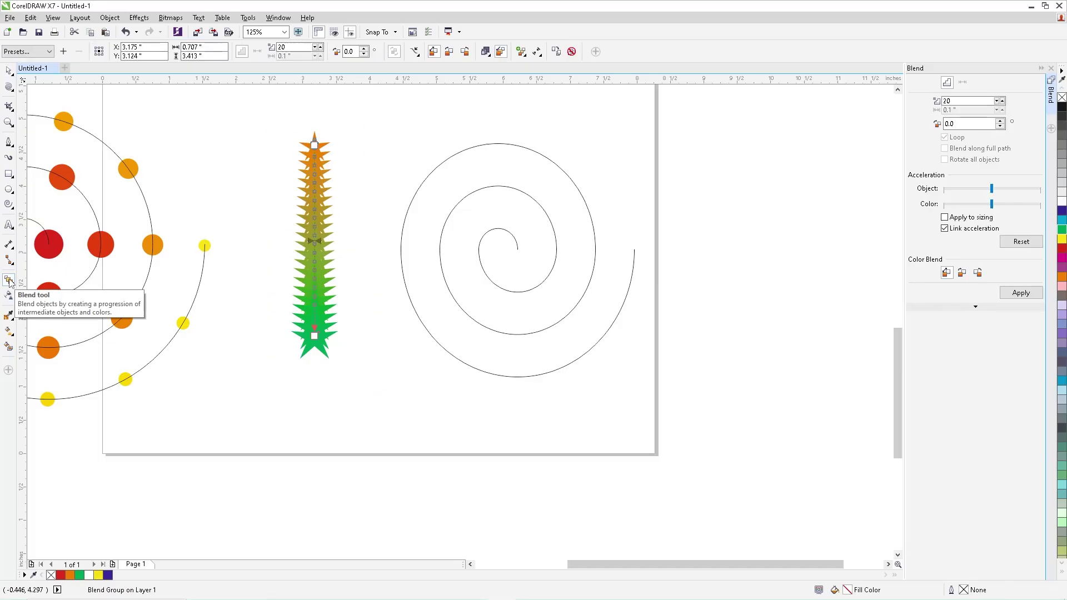
left_click(415, 52)
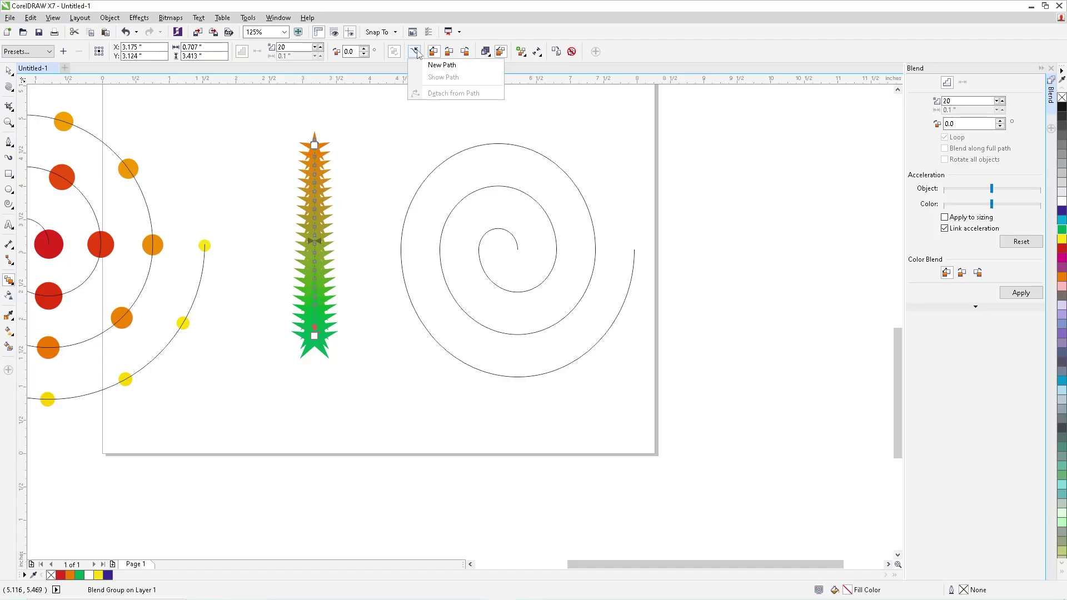
left_click(434, 65)
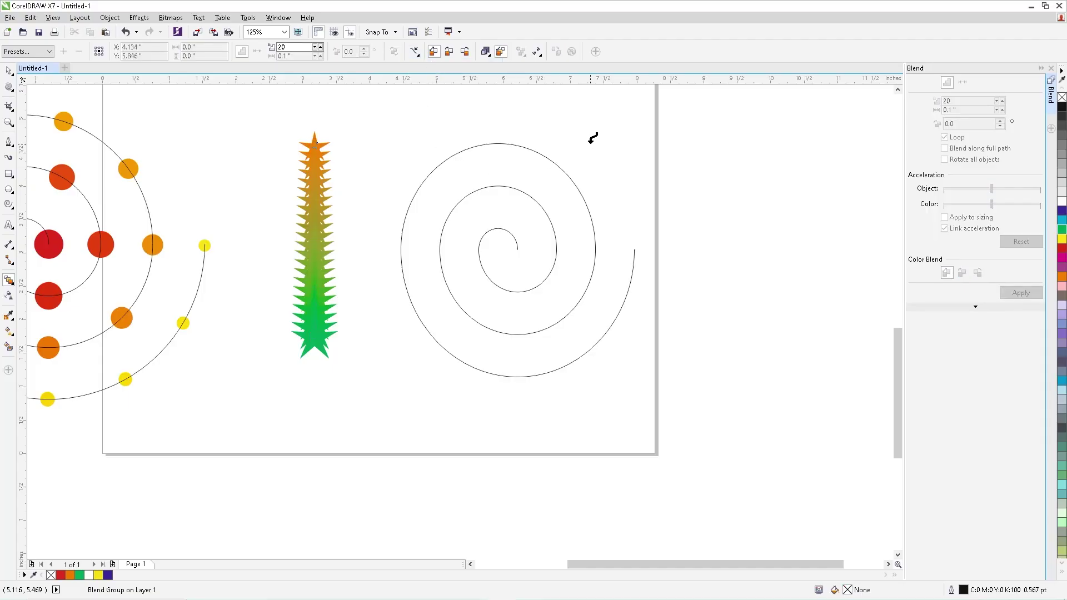
left_click(488, 141)
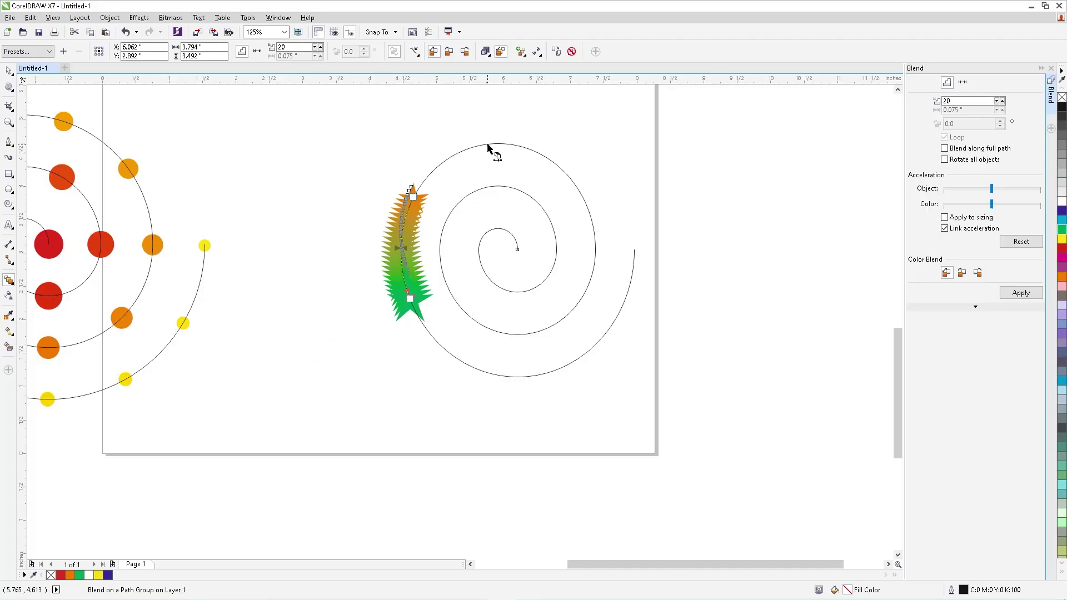
Step: Spread the blend along the whole spiral by moving the green star to its inner end and the orange star to its outer end
left_click(9, 72)
left_click(304, 346)
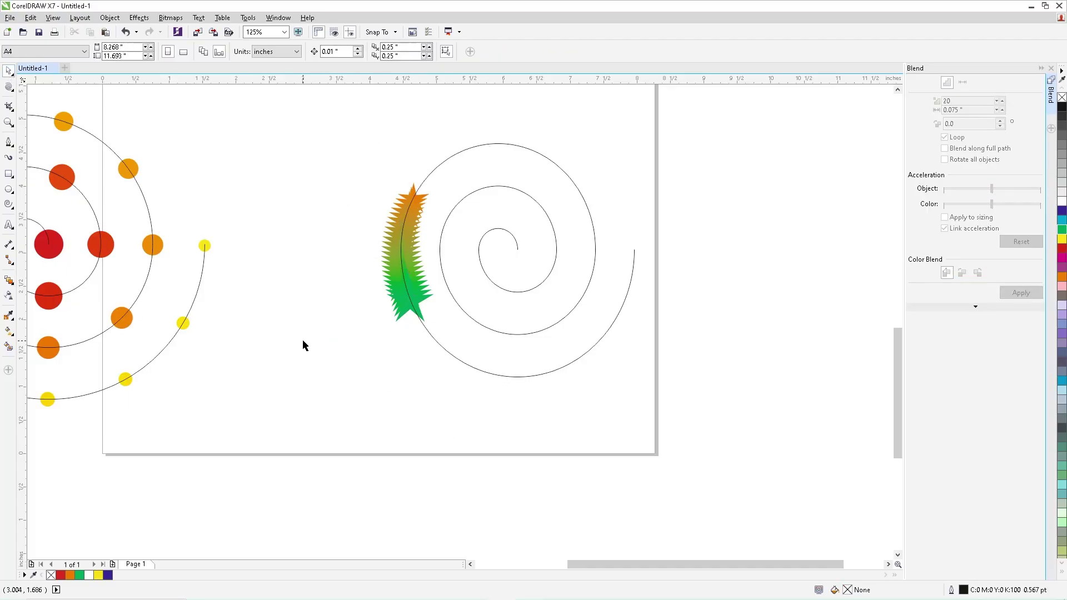
left_click(418, 300)
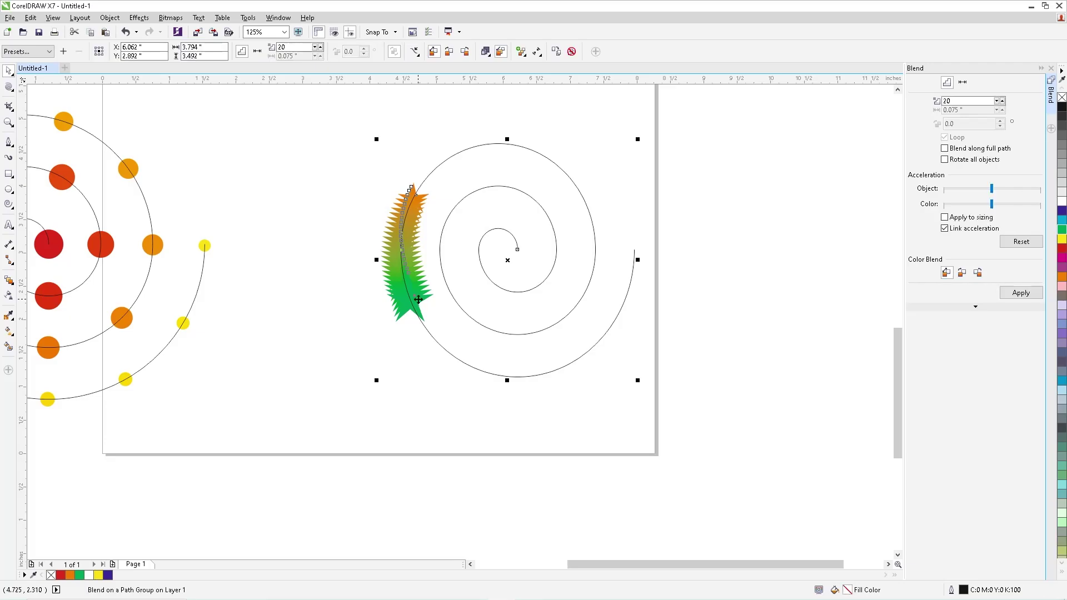
left_click(383, 315)
left_click(399, 321)
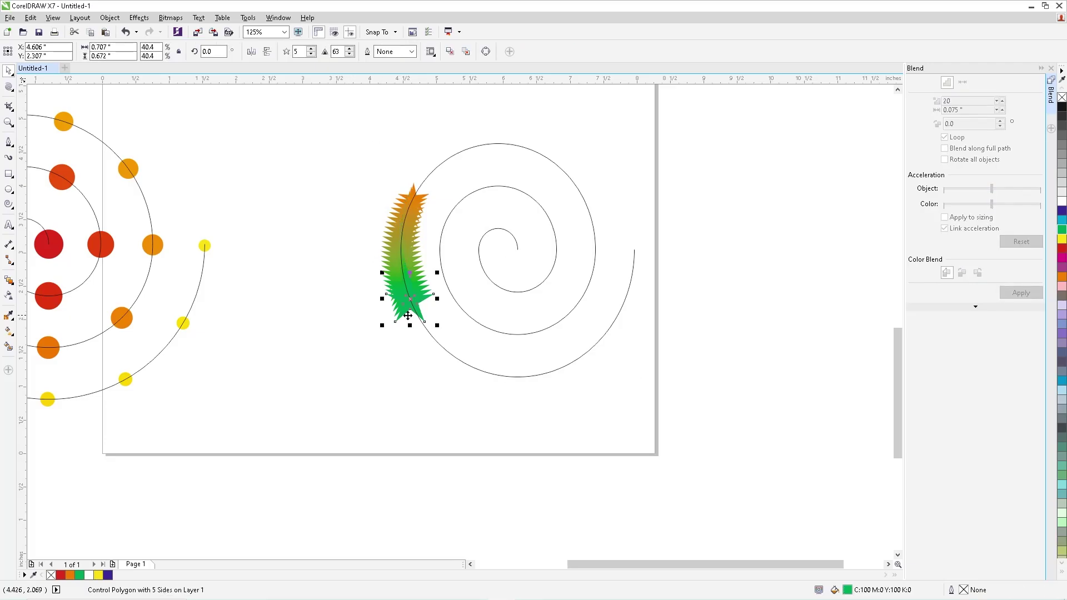
left_click_drag(412, 303, 532, 256)
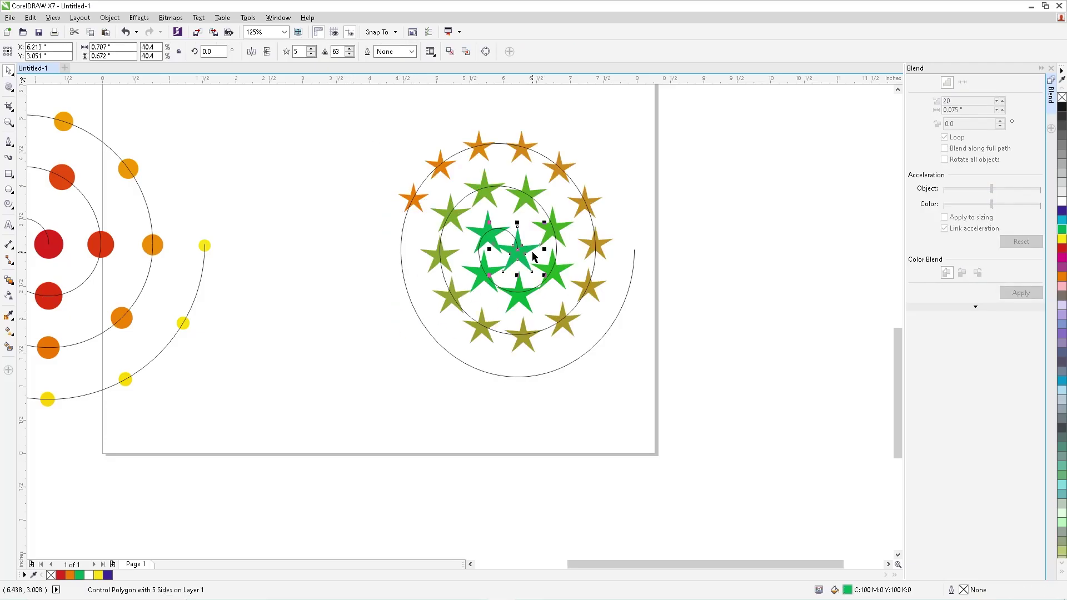
left_click(404, 197)
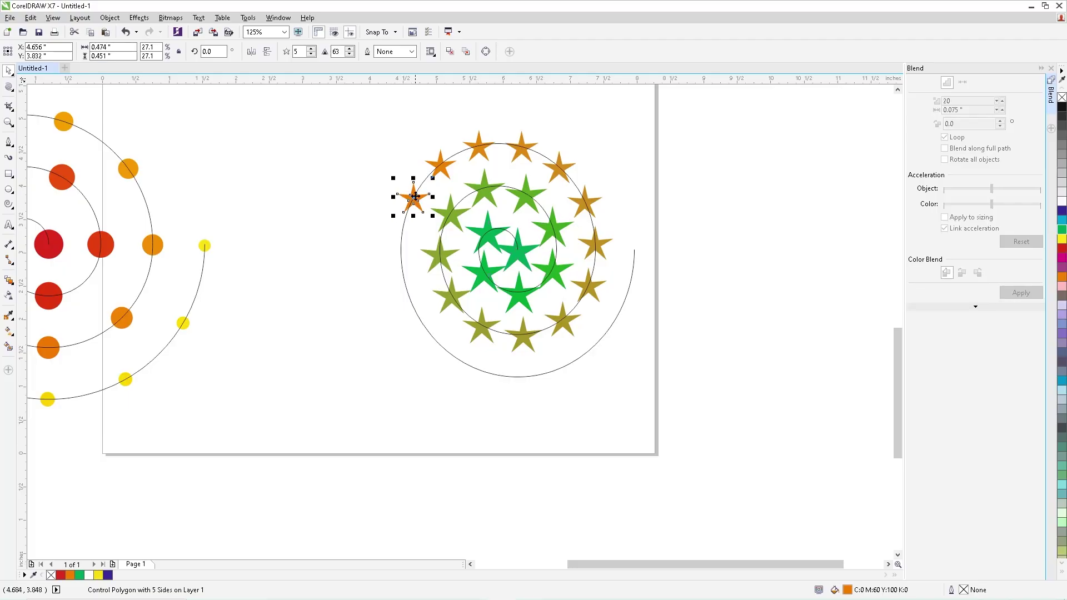
left_click_drag(414, 196, 667, 260)
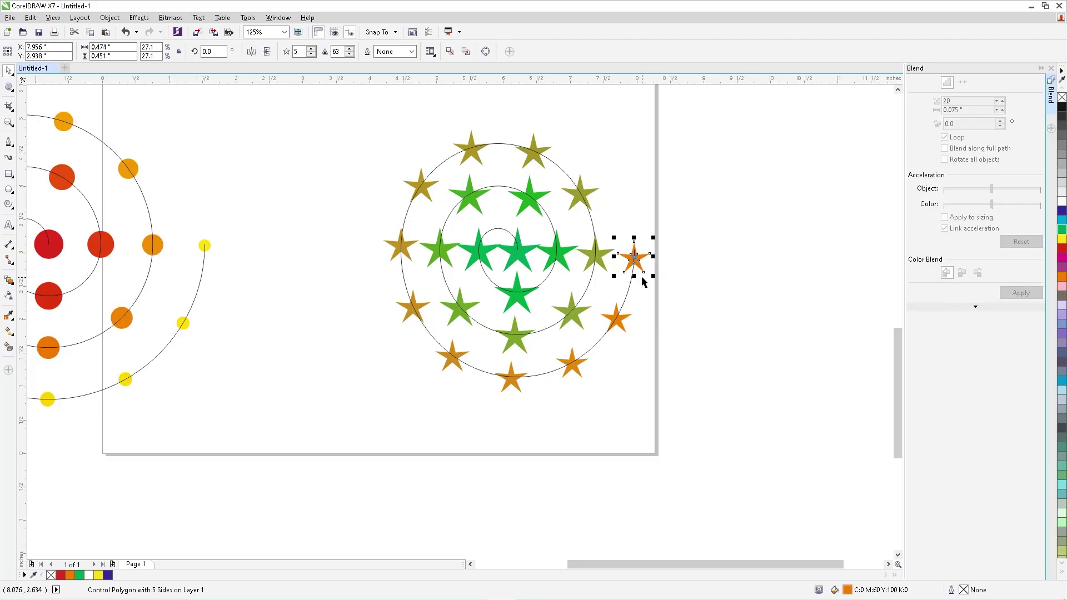
Step: Shrink the green end star to about 0.45 inches wide and the orange end star to about 0.25 inches wide, each about its centre
left_click_drag(653, 237, 661, 241)
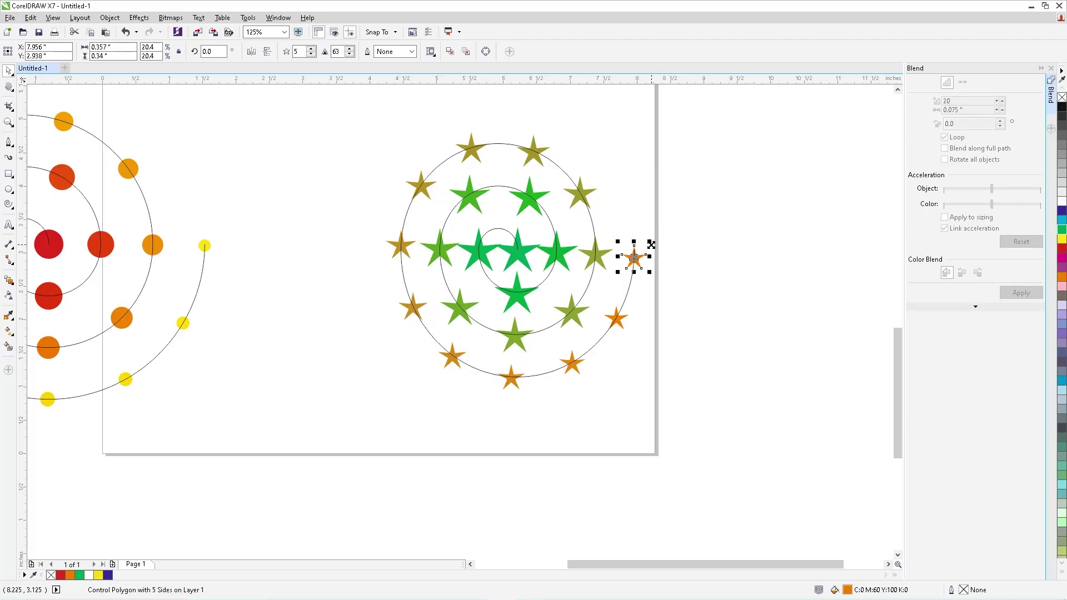
left_click(583, 225)
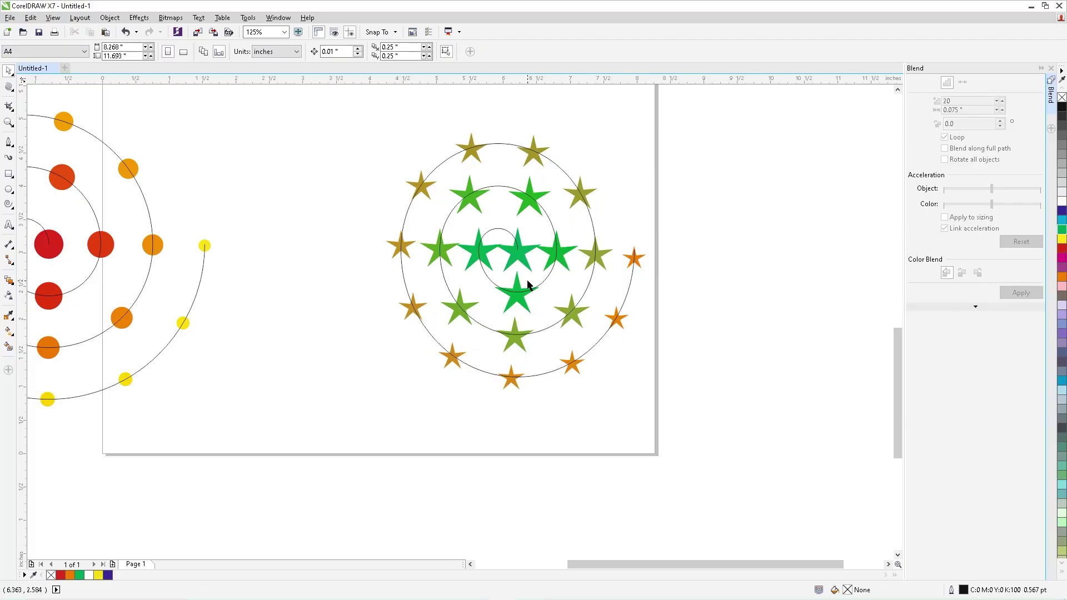
left_click(531, 249)
left_click_drag(547, 224, 539, 232)
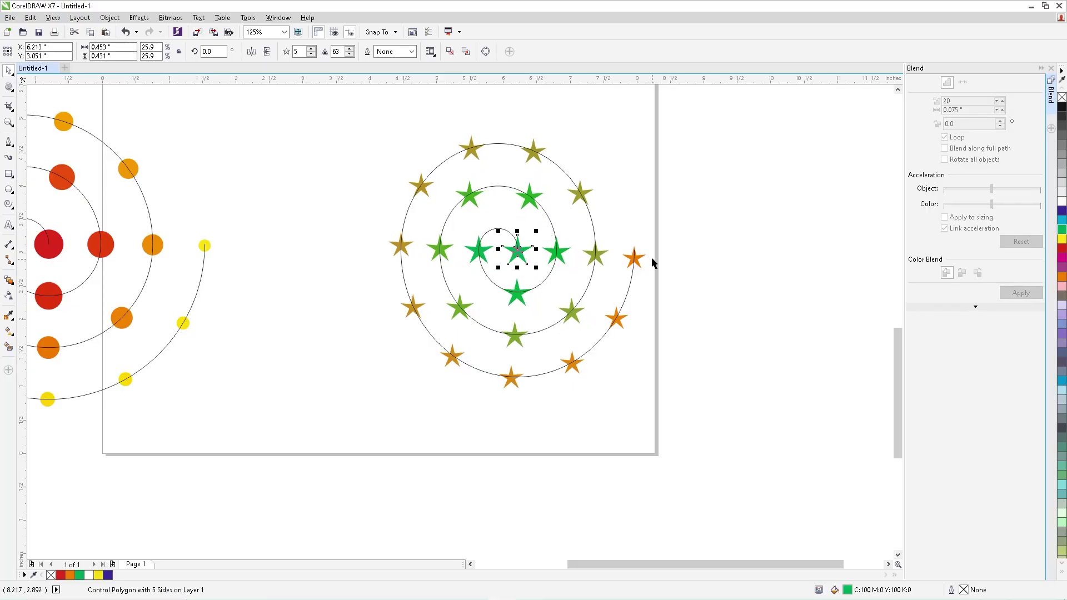
left_click(634, 259)
left_click_drag(647, 245, 645, 243)
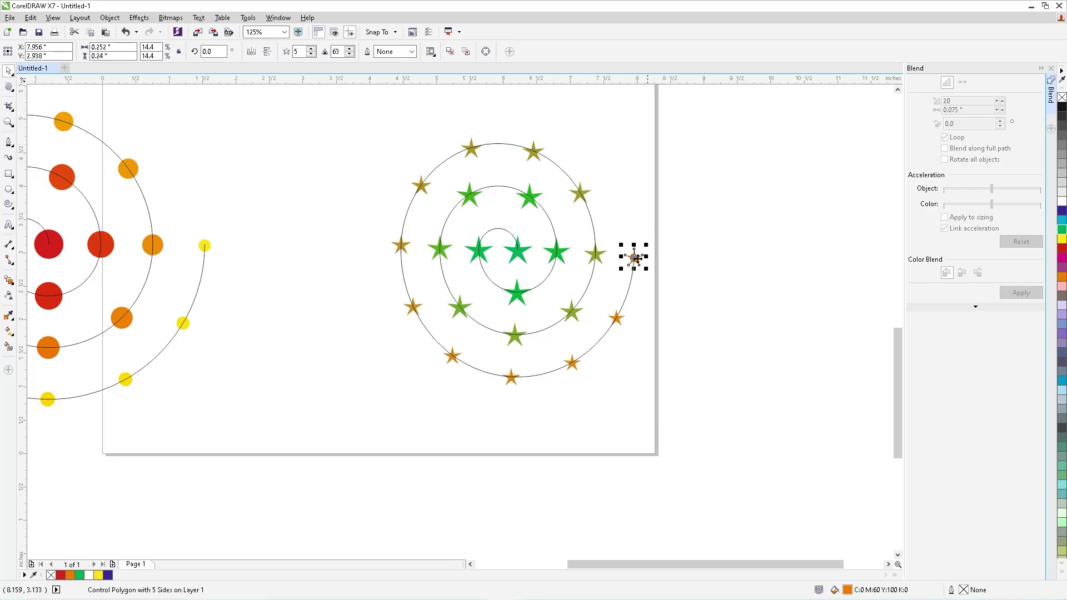
Step: Move the star spiral about 1.1 inches to the left, and break its blend apart from the path
left_click(514, 374)
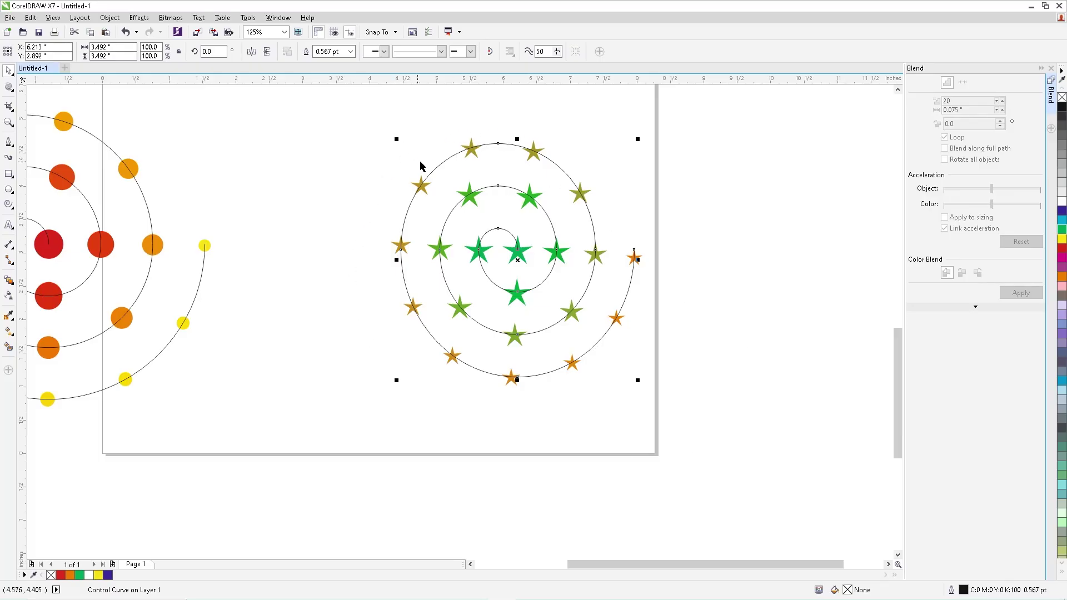
left_click_drag(446, 160, 372, 157)
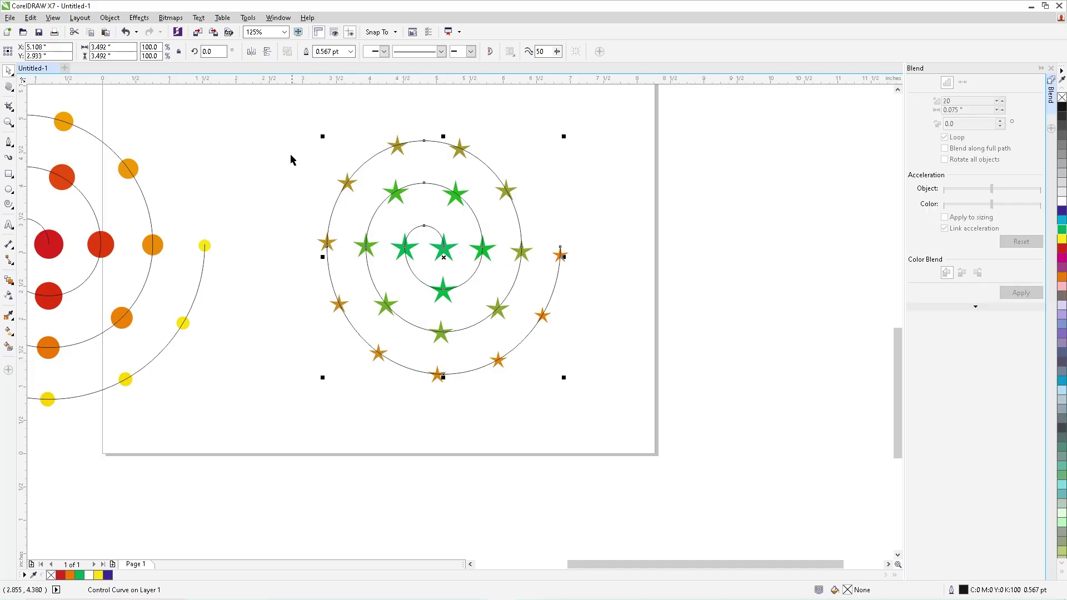
left_click_drag(243, 93, 684, 468)
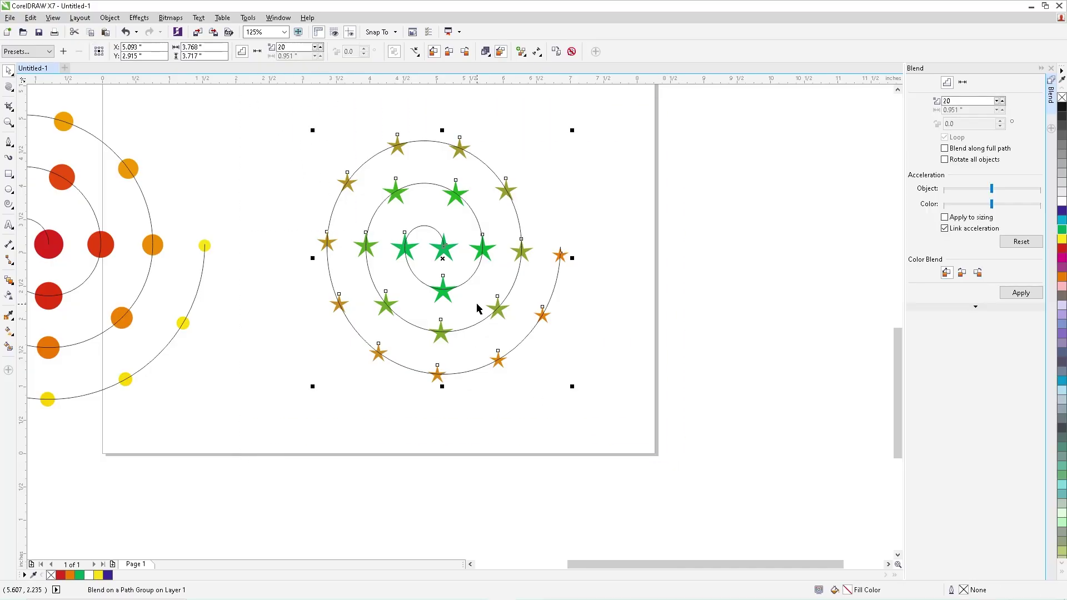
key("ctrl+k")
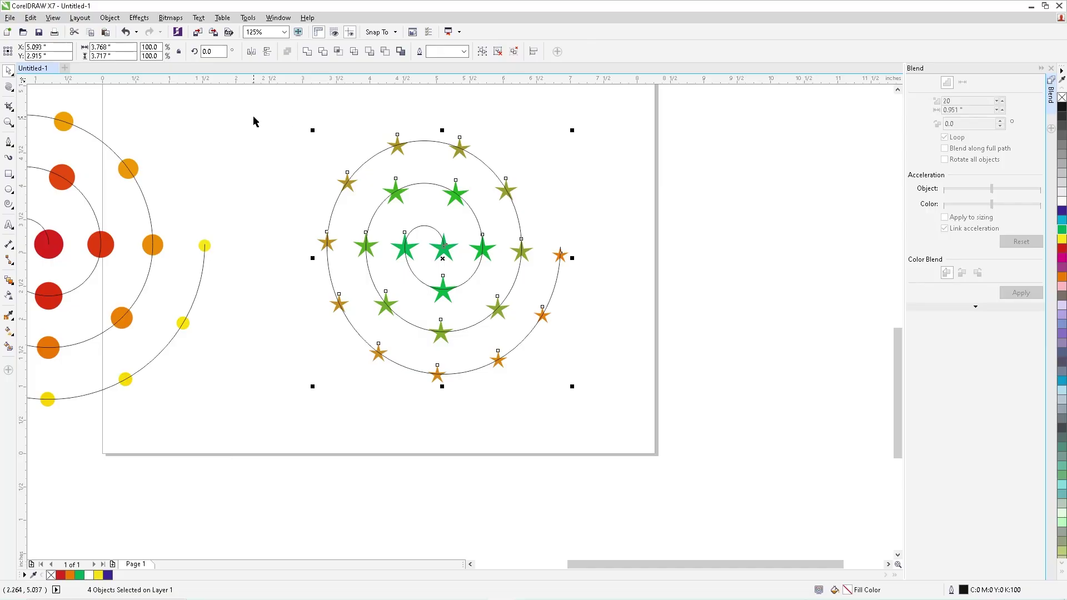
left_click(336, 119)
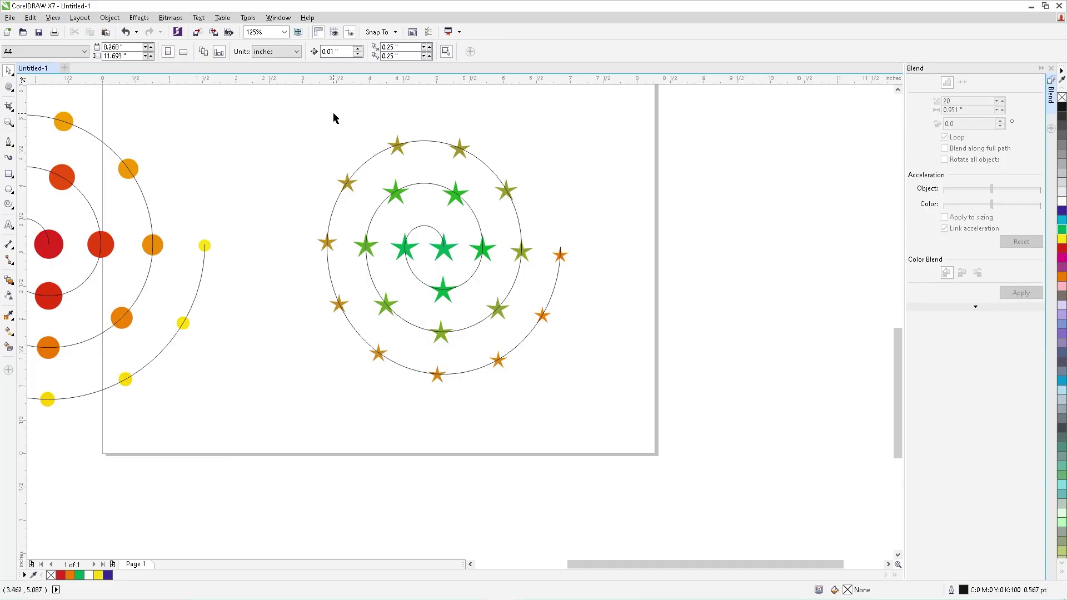
Step: Try moving the detached spiral curve away from the stars and deleting it, and undo both changes
left_click(371, 161)
left_click_drag(443, 257, 730, 262)
key("Delete")
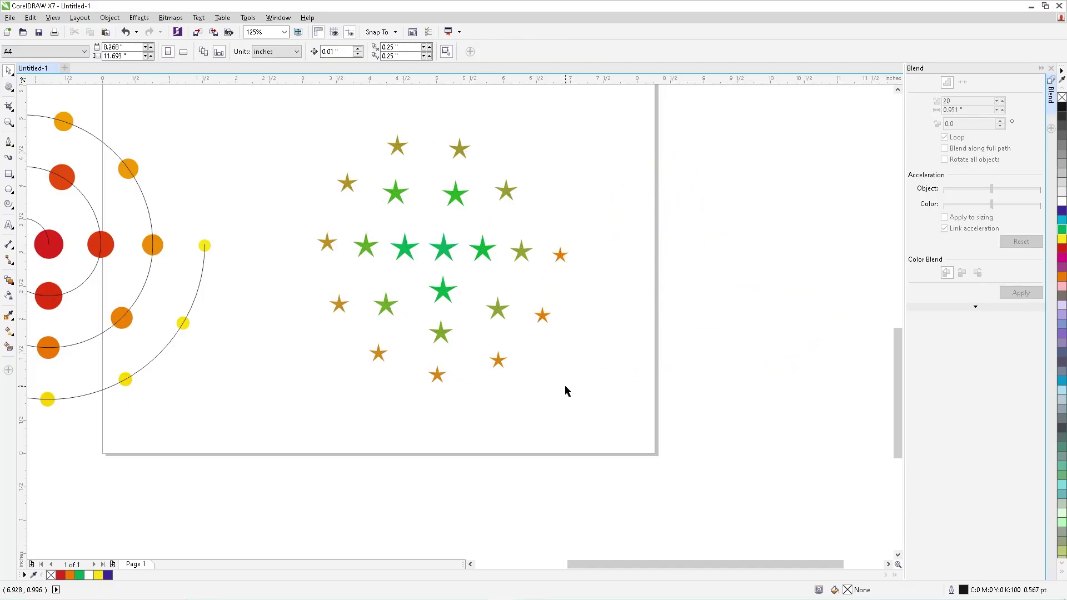
key("ctrl+z")
key("ctrl+z")
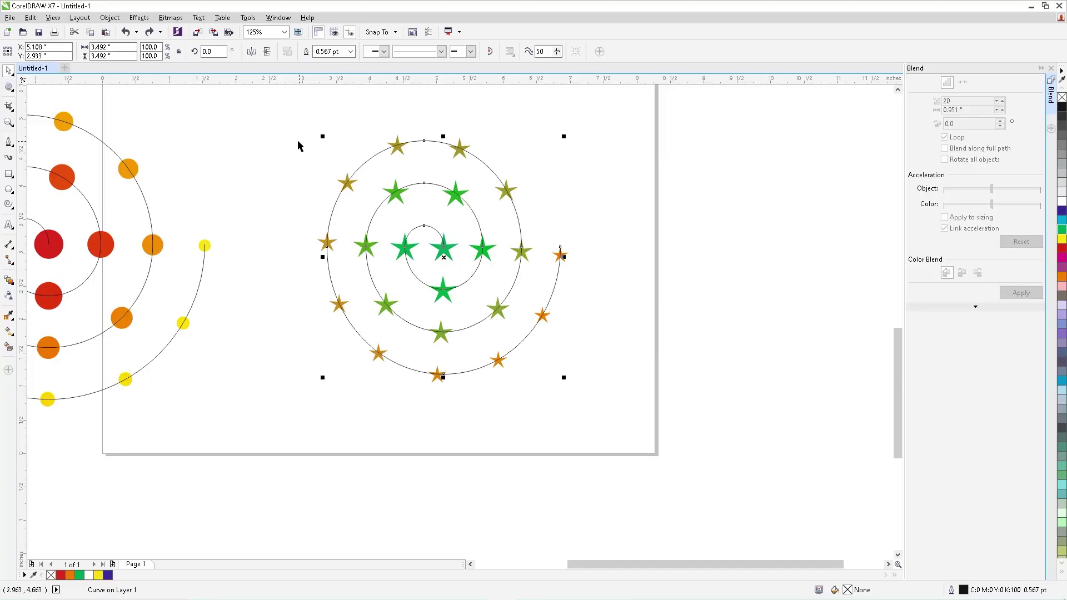
Step: Group all the objects in the drawing and move the group off the page to its right
left_click(470, 564)
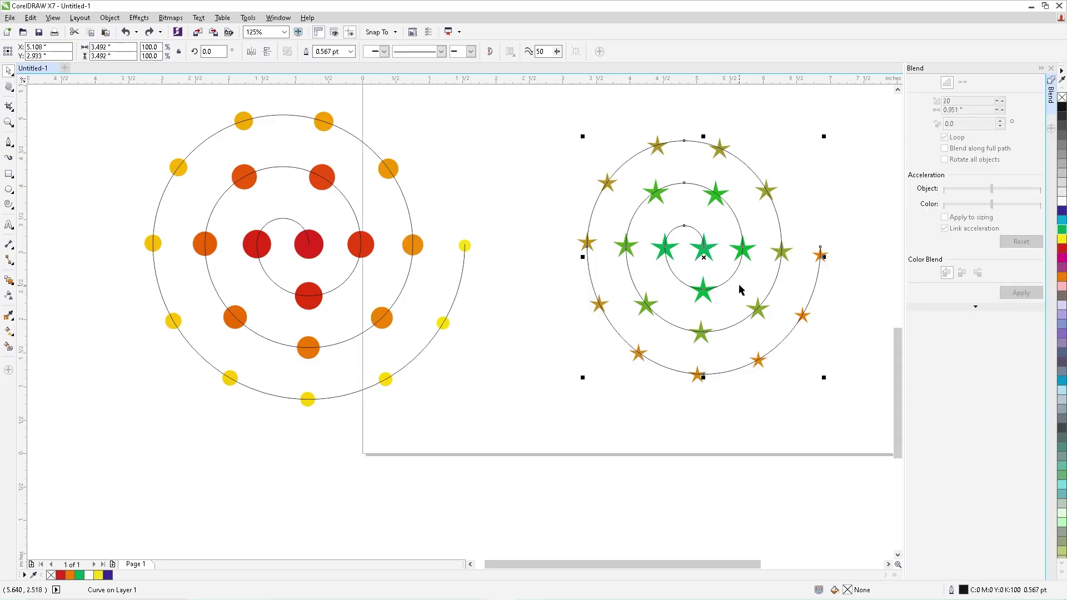
scroll(586, 209, "down", 2)
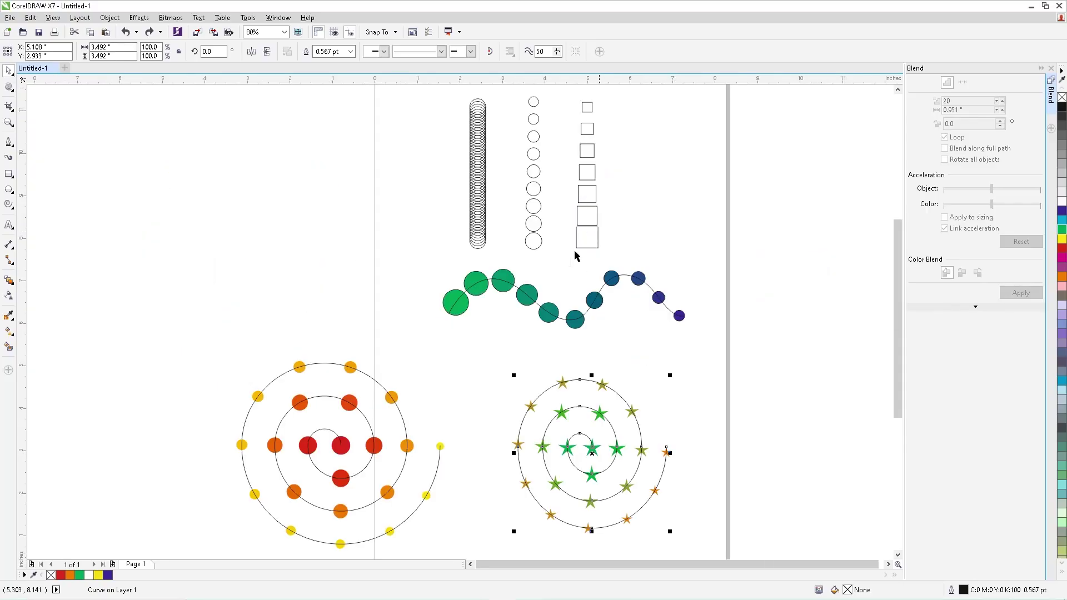
scroll(575, 250, "down", 3)
scroll(685, 333, "up", 2)
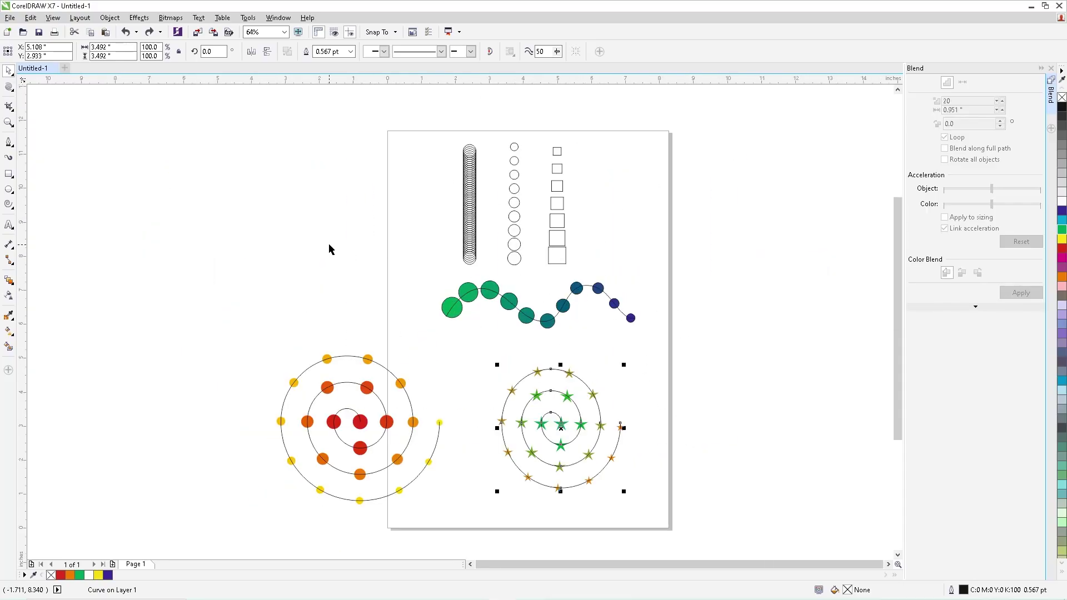
key("F10")
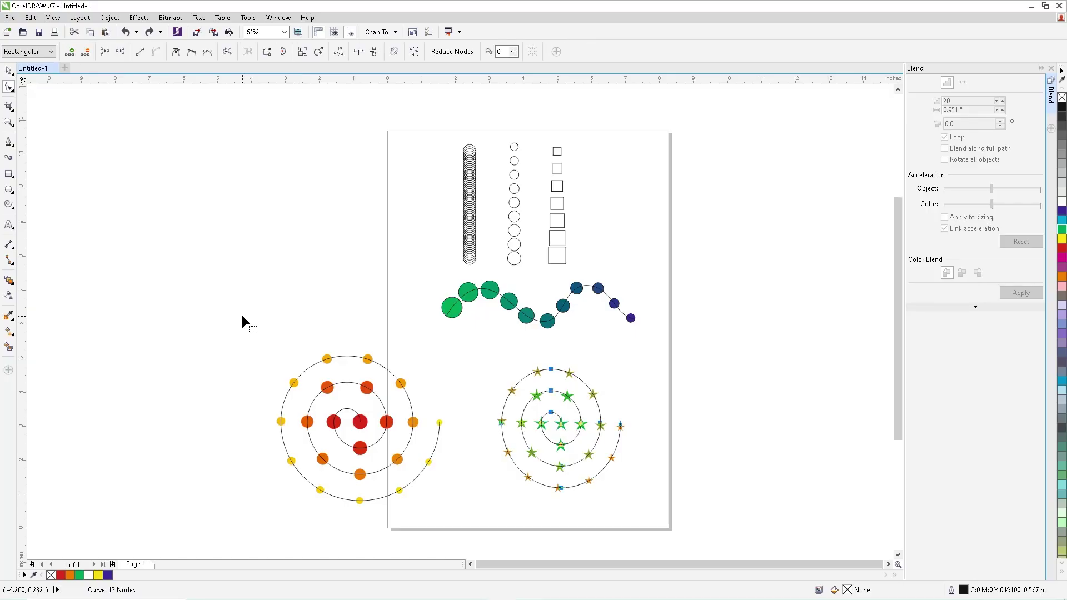
left_click(8, 72)
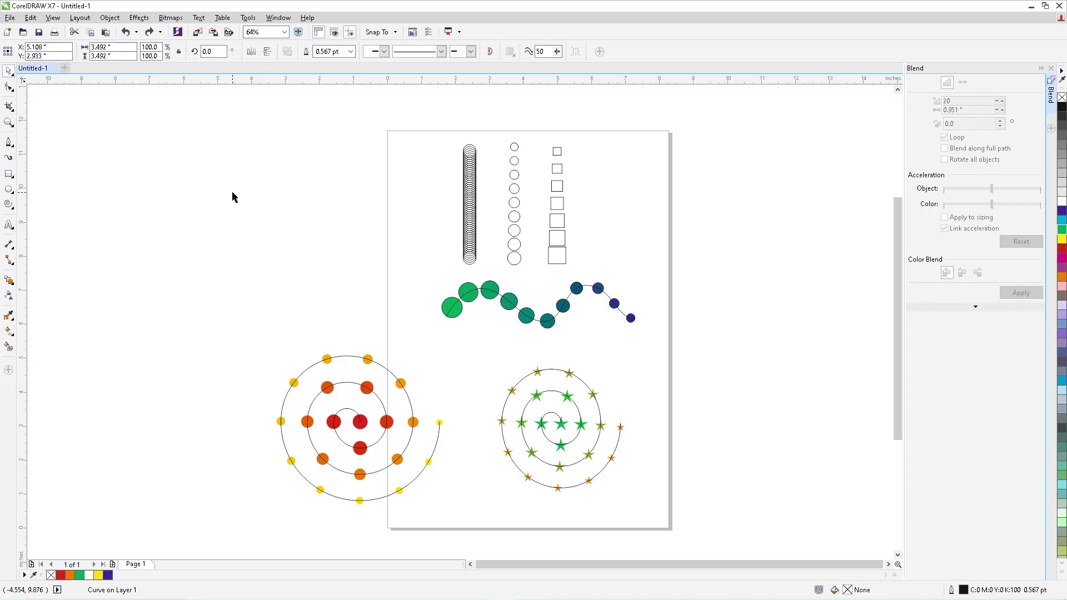
key("ctrl+a")
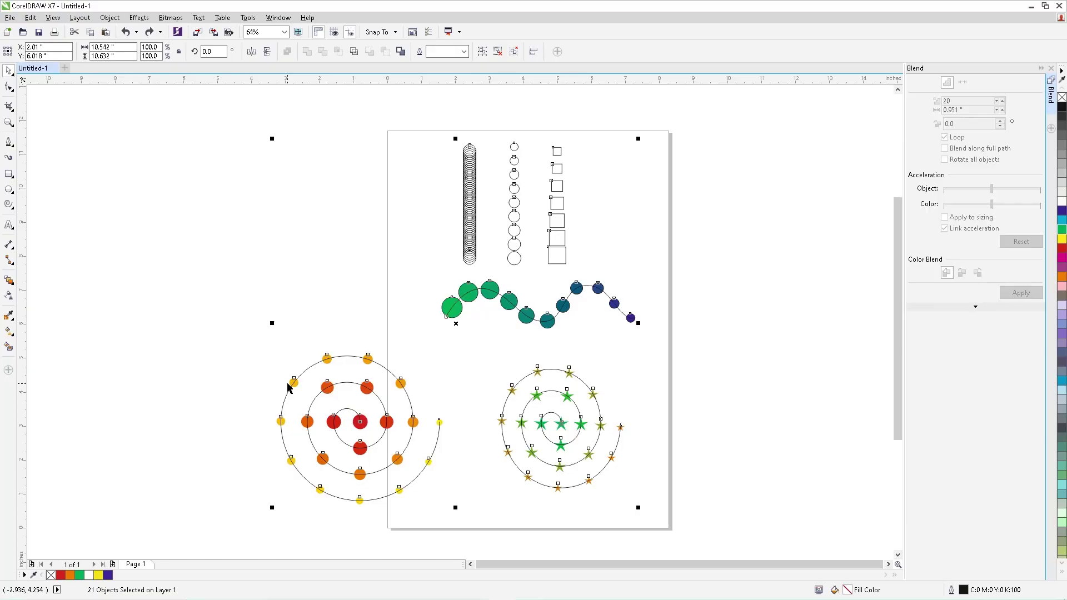
key("ctrl+g")
left_click_drag(288, 387, 709, 376)
Step: Draw a circle about 0.25 inches wide in the upper-left part of the page, with a yellow fill and no outline
key("F2")
left_click_drag(341, 123, 742, 405)
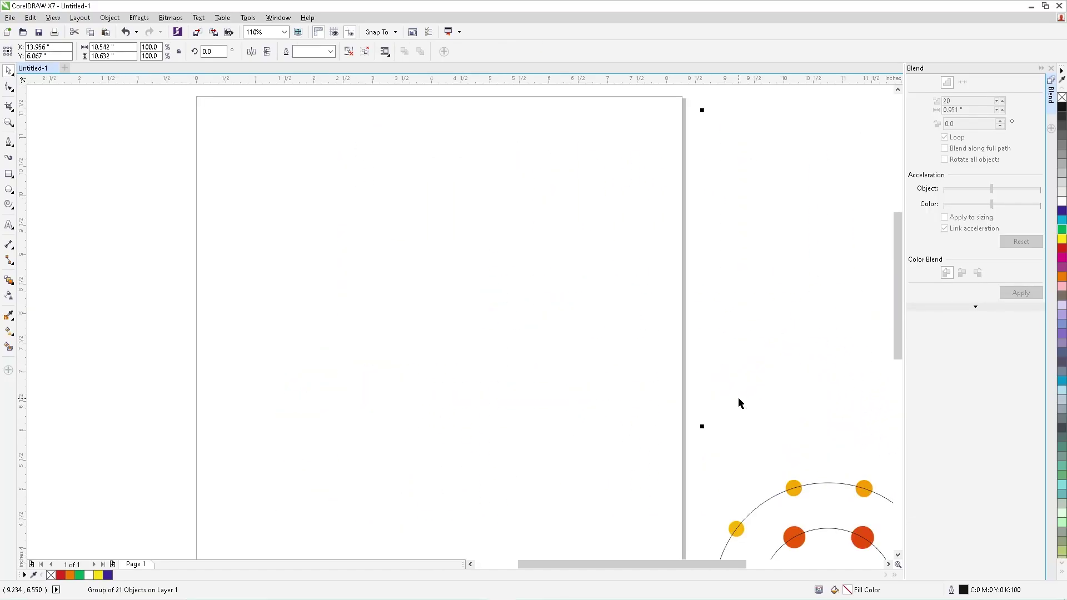
left_click(9, 189)
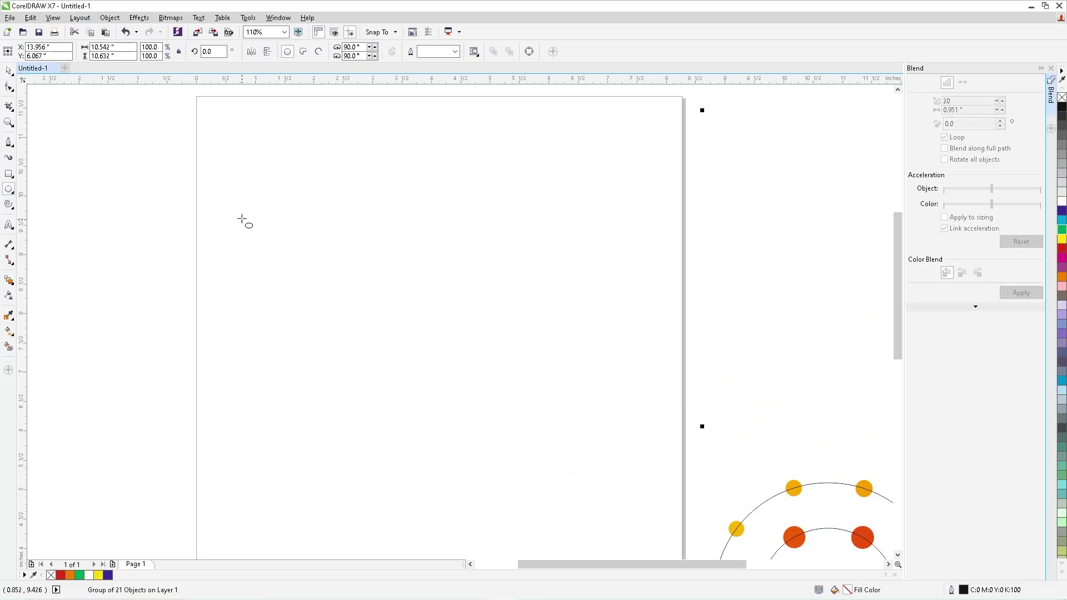
left_click_drag(242, 218, 256, 232)
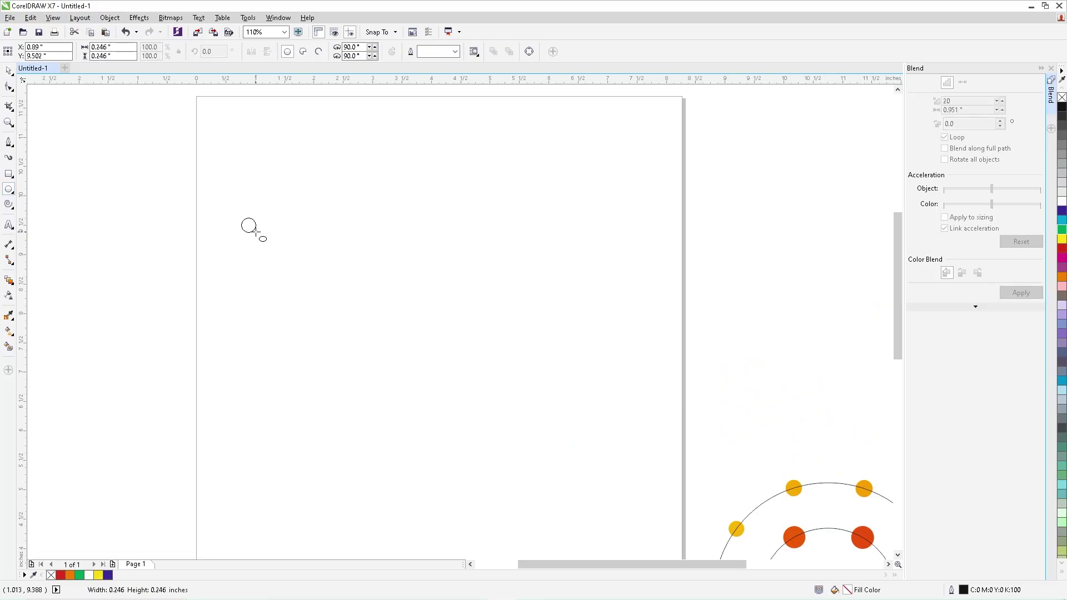
left_click(1058, 239)
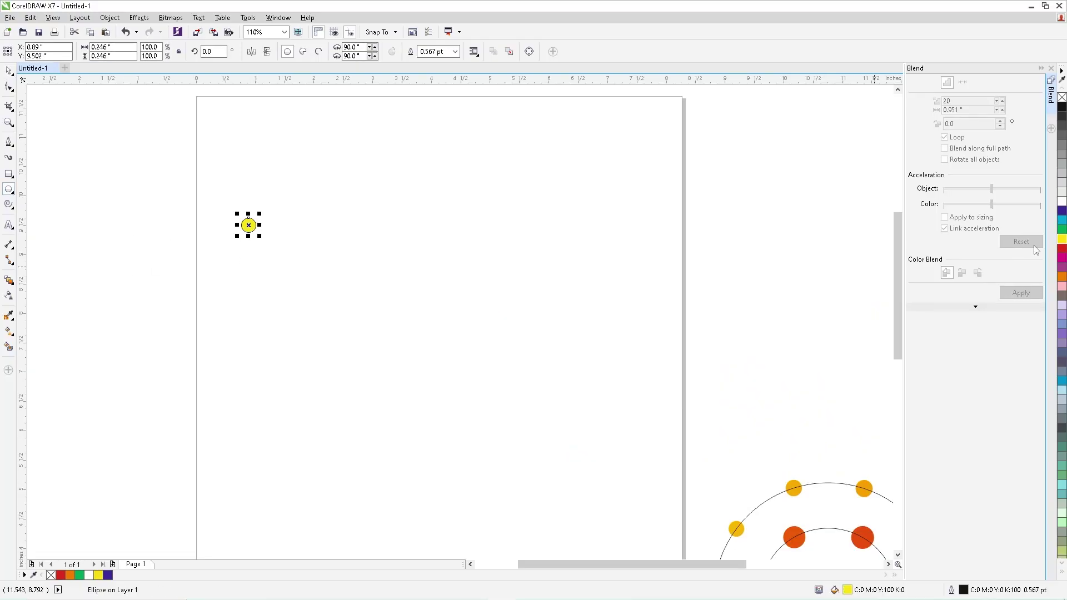
right_click(1062, 98)
key("space")
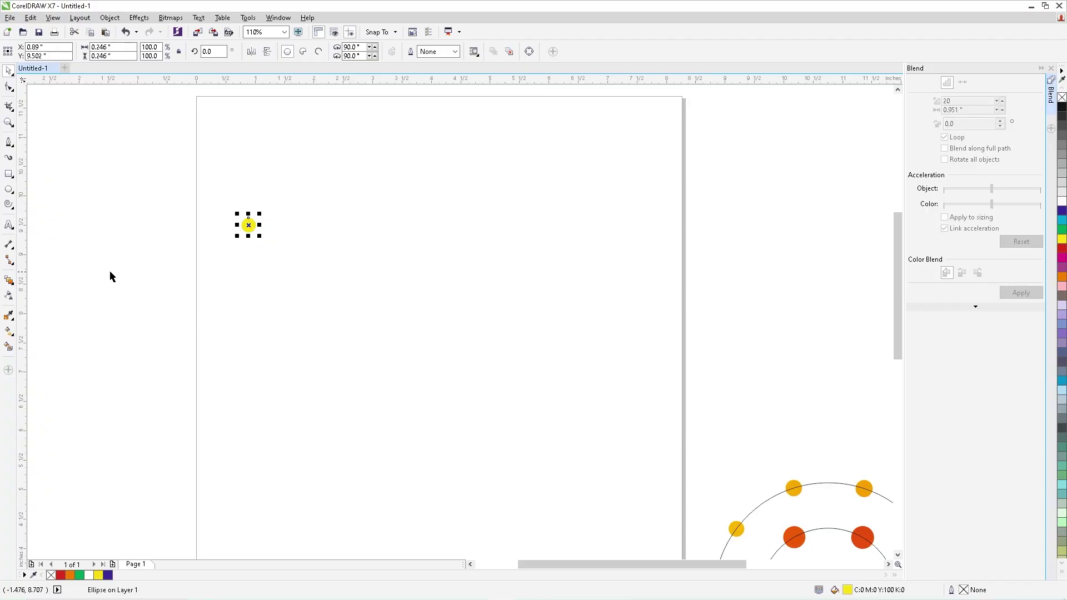
Step: With the Blend docker closed, place a copy of the yellow circle about 5.2 inches straight to its right, enlarged to about 0.44 inches and filled red
left_click(1051, 68)
key("space")
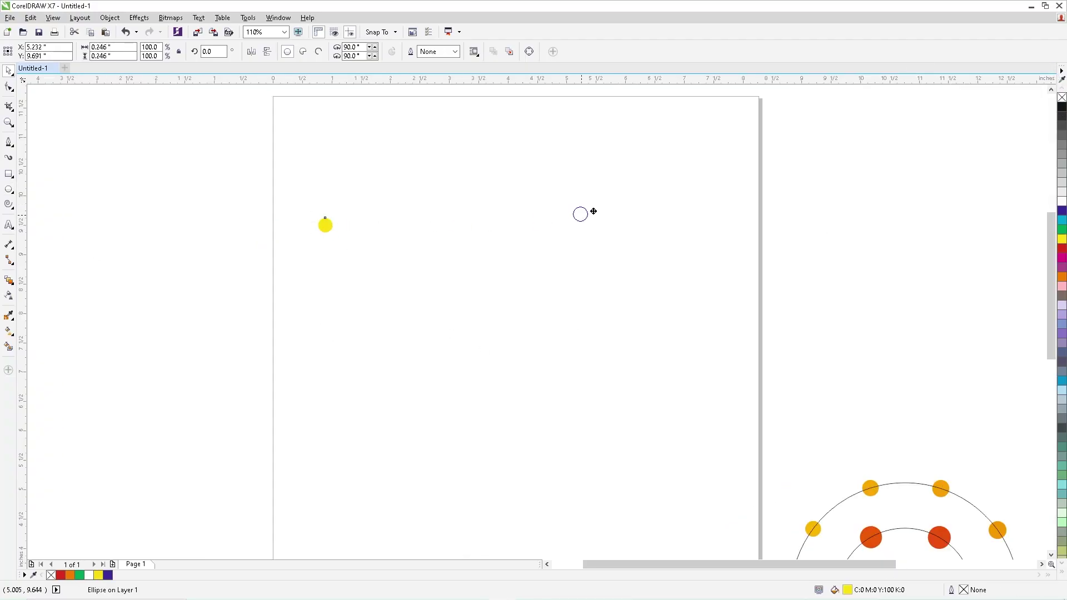
left_click_drag(634, 222, 649, 242)
left_click(1061, 248)
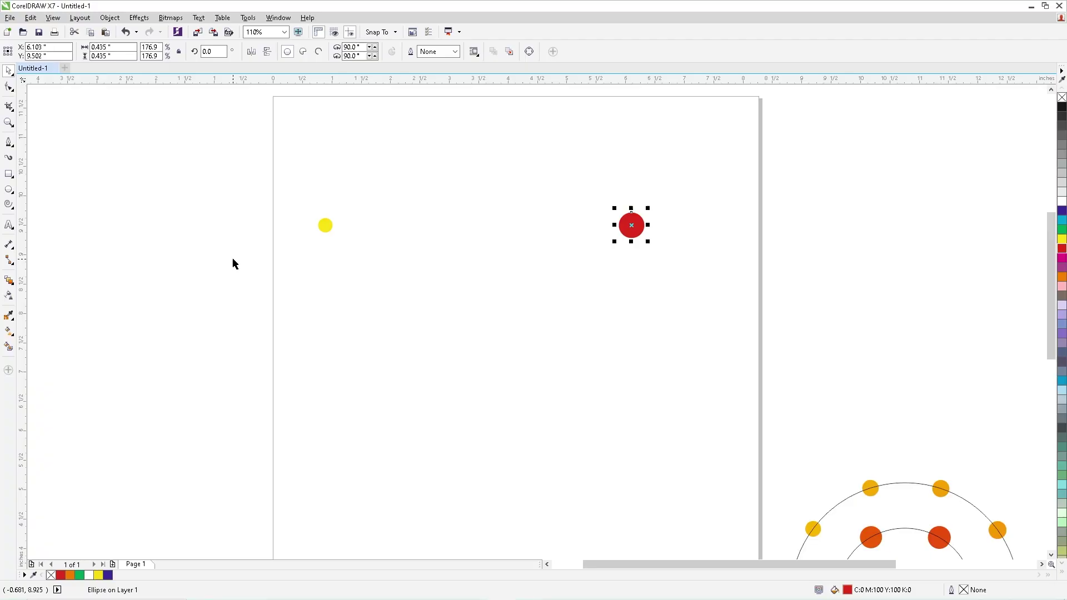
Step: Blend the yellow circle into the red circle with 20 steps
left_click_drag(212, 165, 679, 324)
left_click(11, 280)
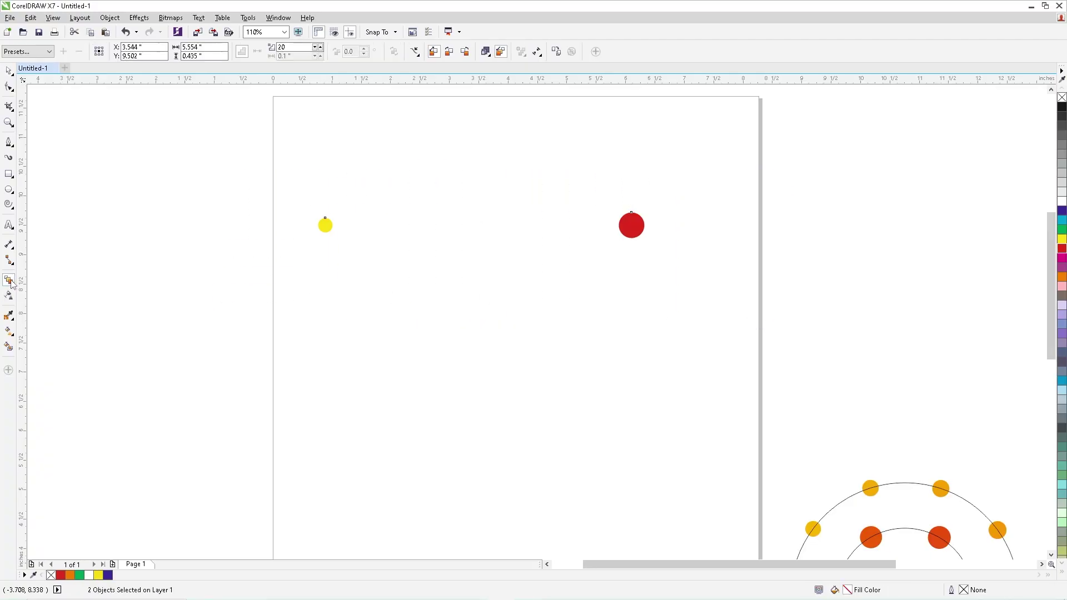
left_click_drag(325, 225, 635, 225)
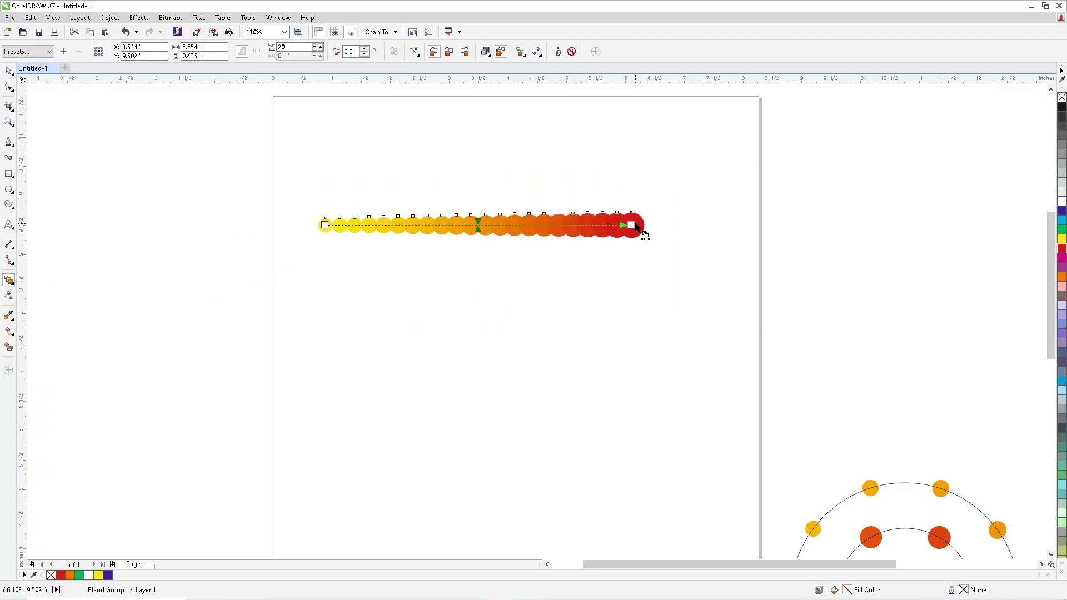
key("space")
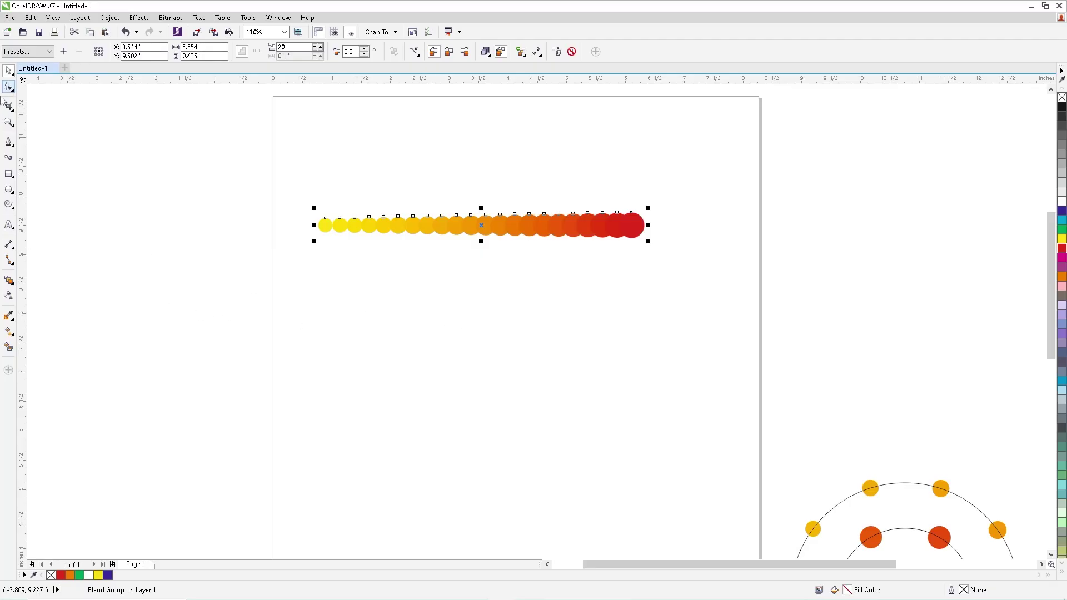
Step: Draw an open wavy curve with two crests, about 6.5 inches wide and 1.25 inches high, below the circle blend
left_click(9, 144)
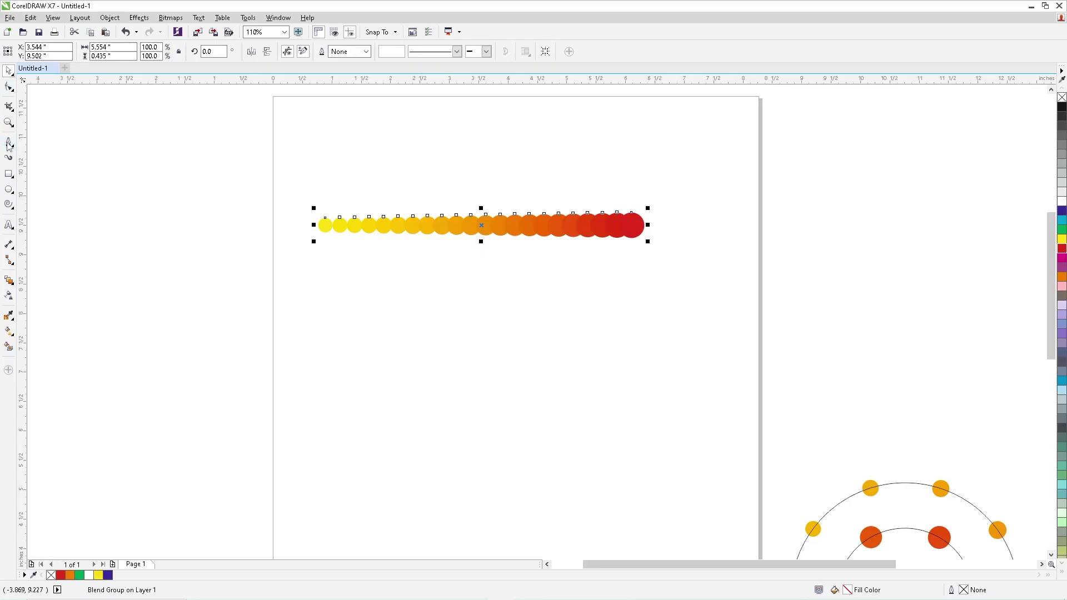
left_click(312, 400)
left_click_drag(385, 349, 431, 363)
left_click_drag(491, 402, 525, 404)
left_click_drag(568, 338, 581, 329)
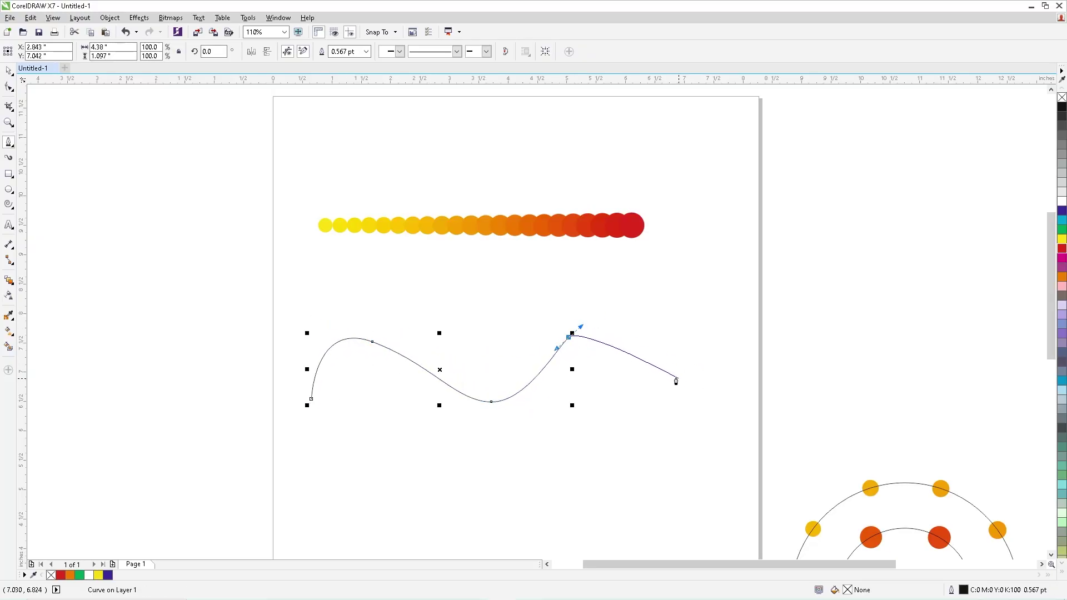
left_click_drag(665, 364, 697, 416)
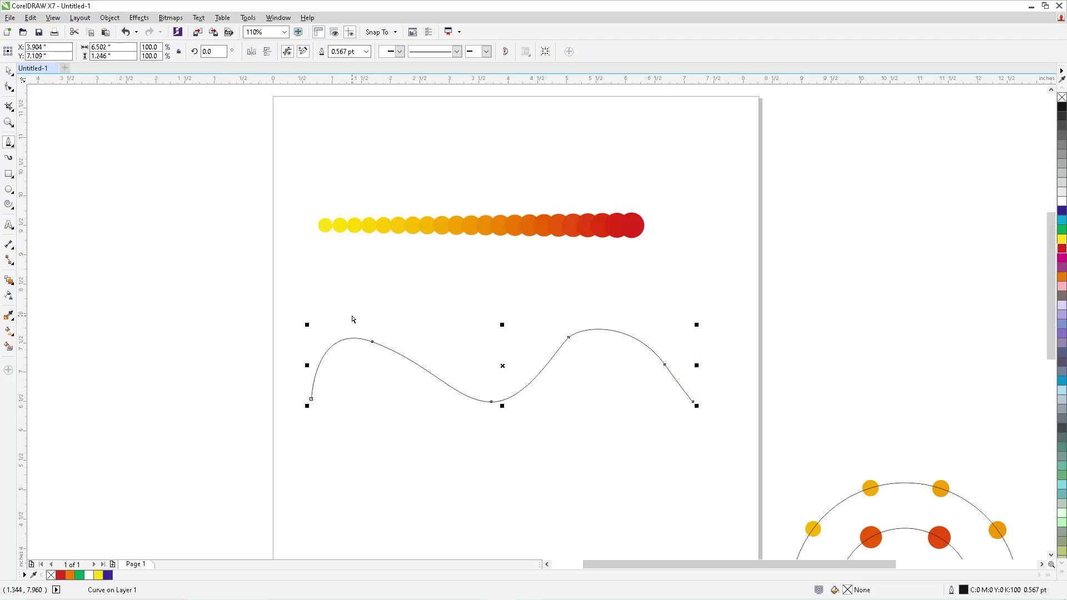
Step: Smooth the wavy curve's right crest and middle trough, and extend its left end outward so the curve is about 6.9 inches wide
key("space")
key("F10")
left_click_drag(536, 302, 594, 374)
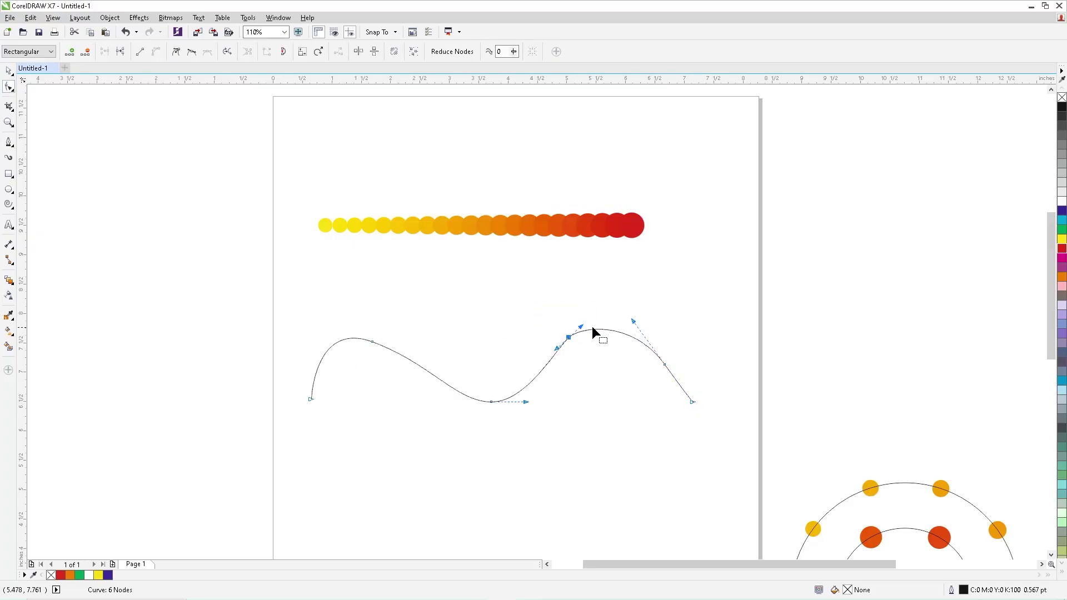
left_click_drag(579, 327, 598, 319)
left_click_drag(311, 398, 287, 399)
left_click_drag(470, 369, 500, 423)
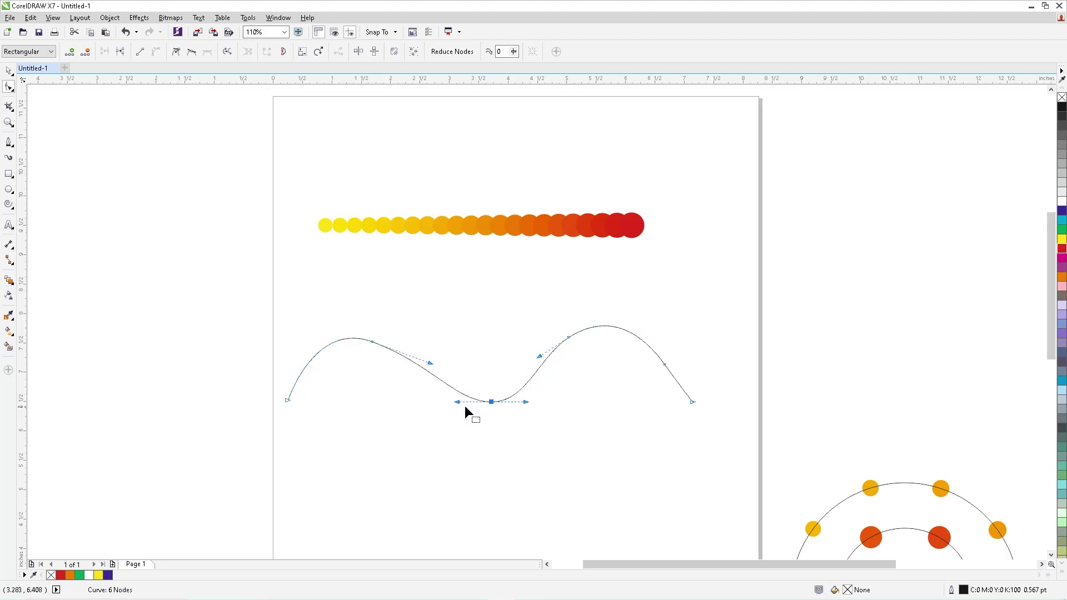
left_click(464, 405)
left_click_drag(463, 376, 449, 405)
key("space")
Step: Fit the yellow-to-red circle blend to the wavy curve as its new path
left_click_drag(214, 172, 771, 287)
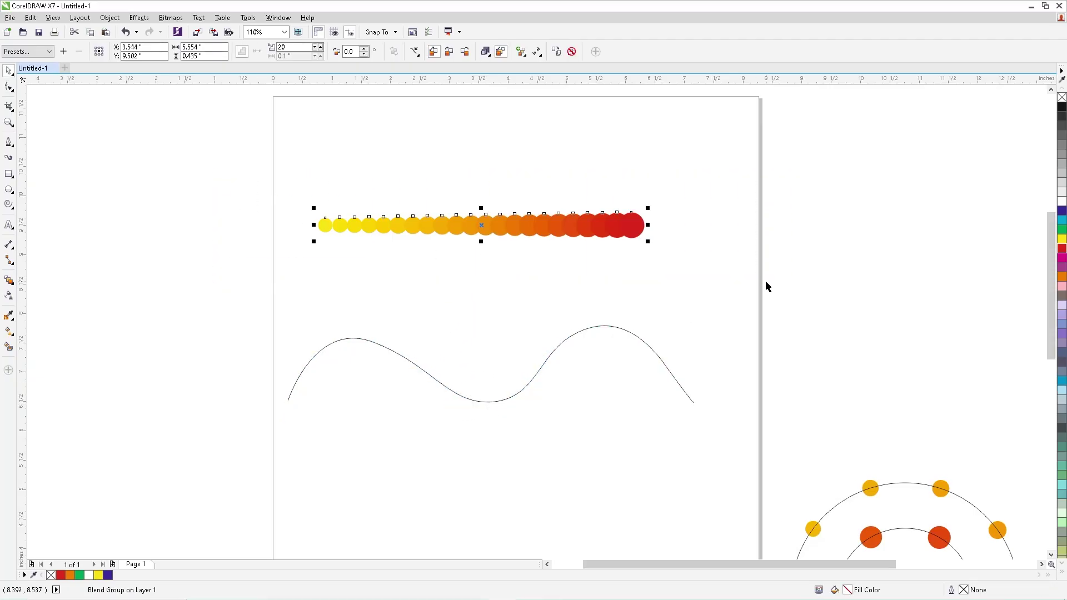
left_click(415, 53)
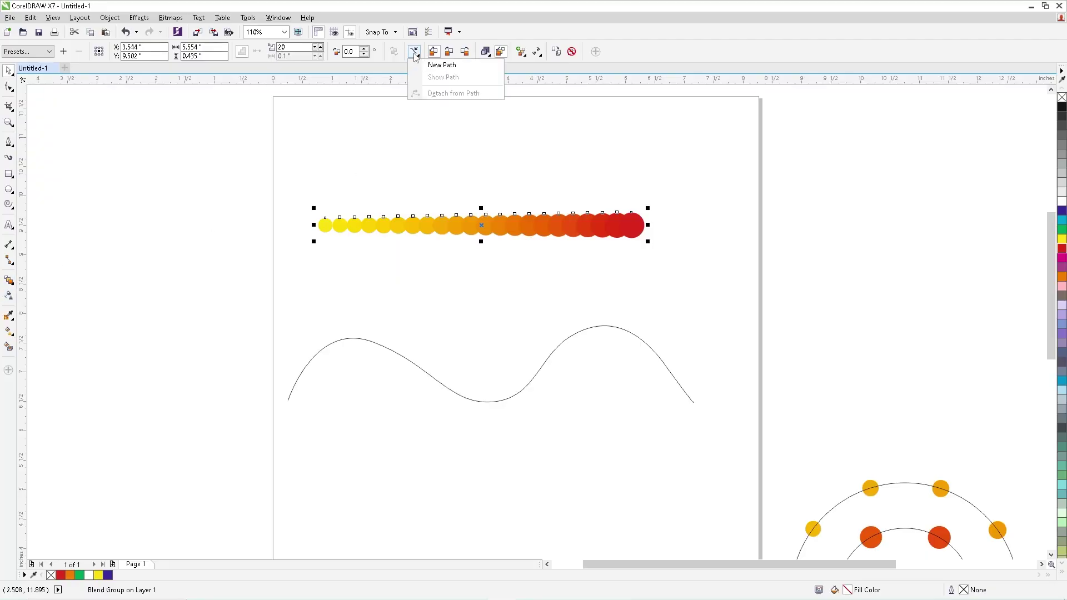
left_click(444, 66)
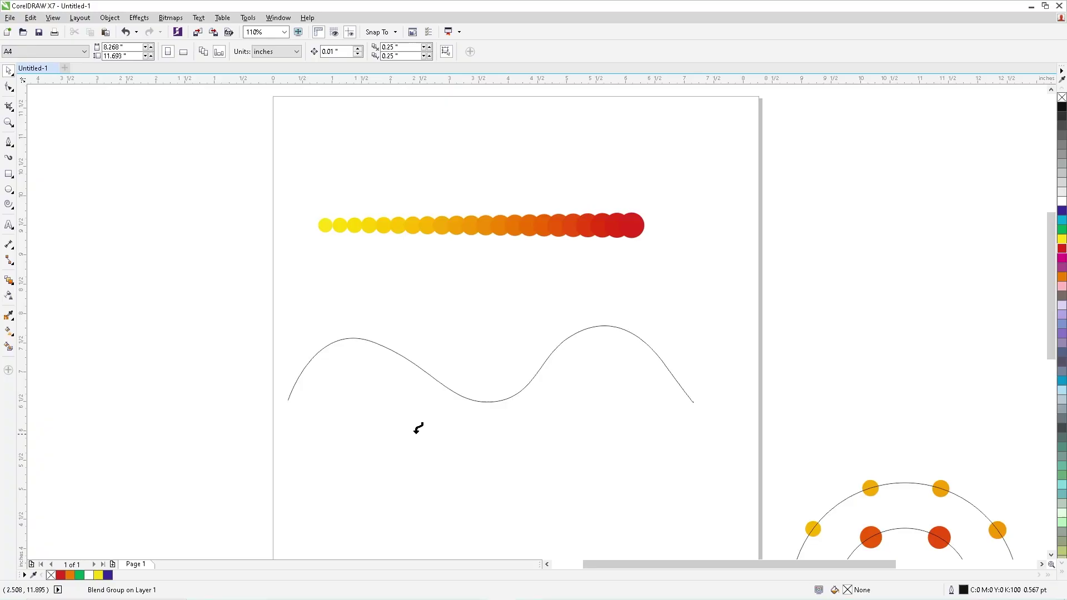
left_click(401, 354)
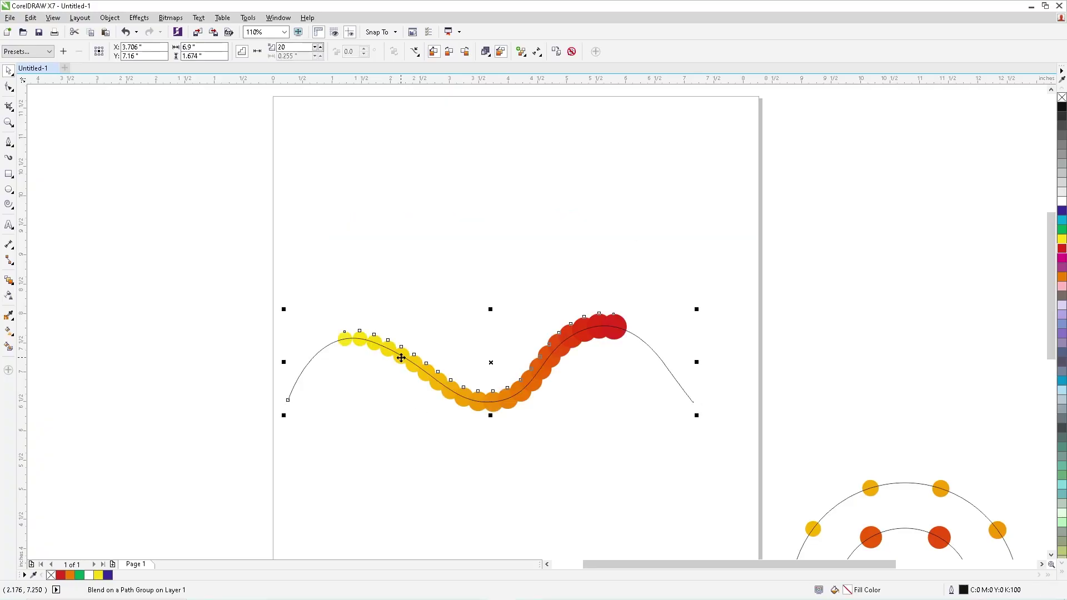
left_click(356, 283)
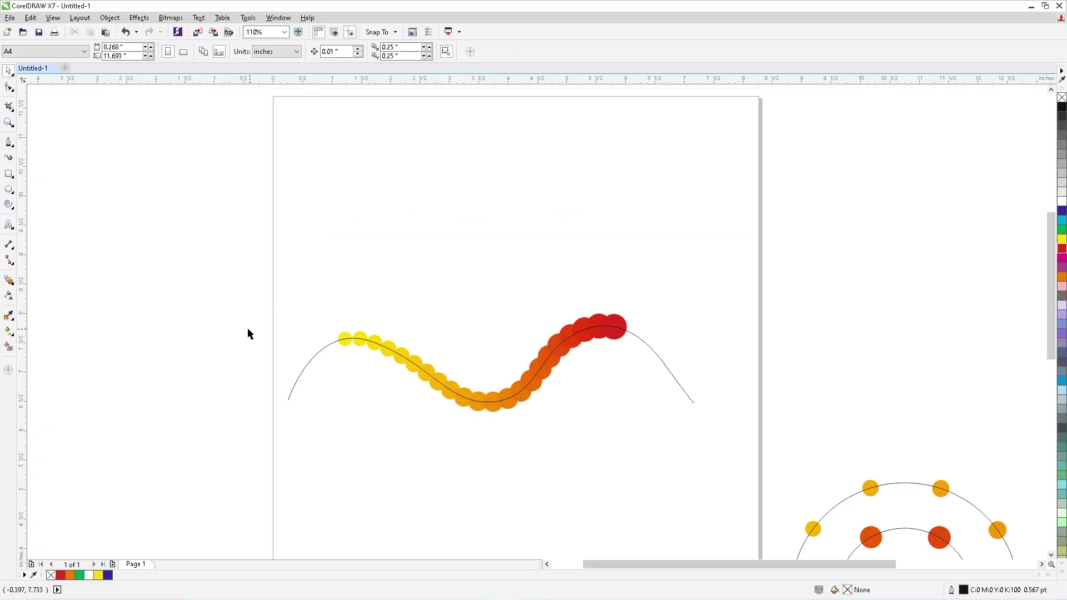
Step: Move the yellow control circle to the curve's left end and the red control circle to its right end
left_click(345, 337)
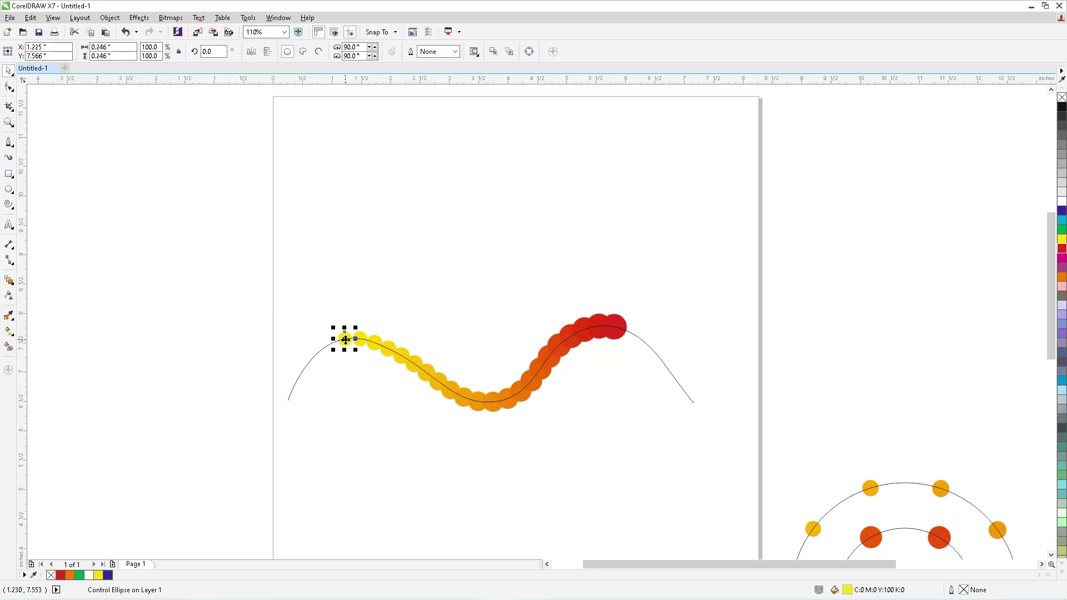
left_click_drag(345, 337, 288, 400)
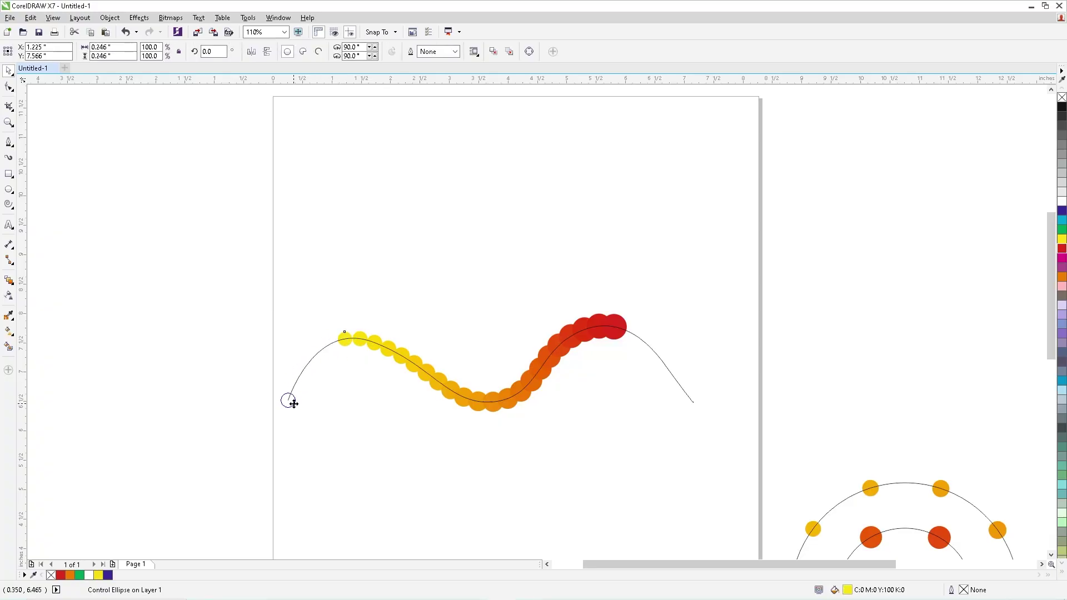
left_click(615, 315)
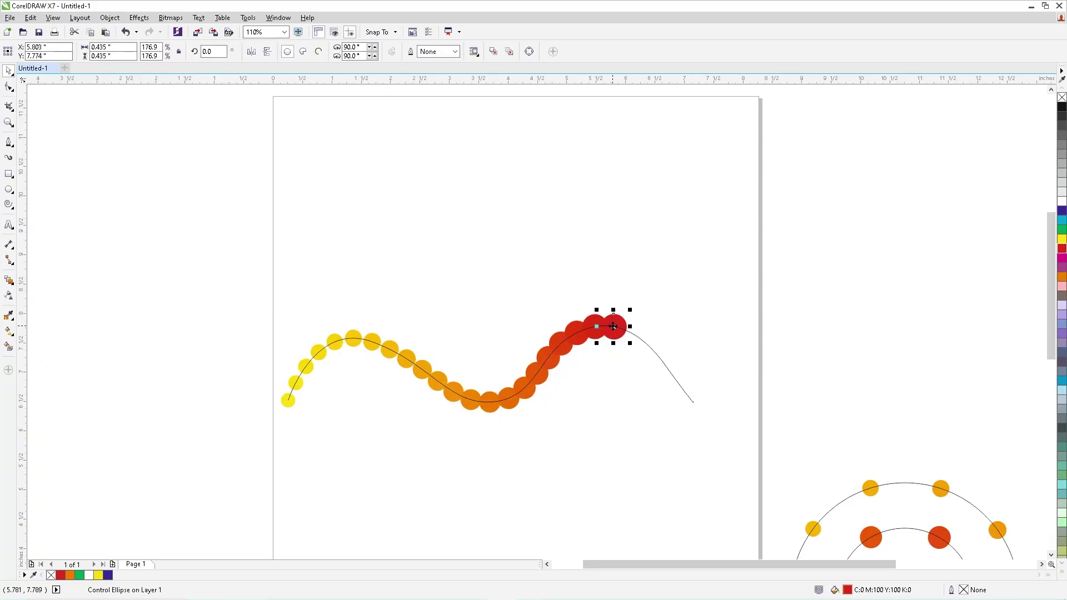
left_click_drag(614, 315, 698, 394)
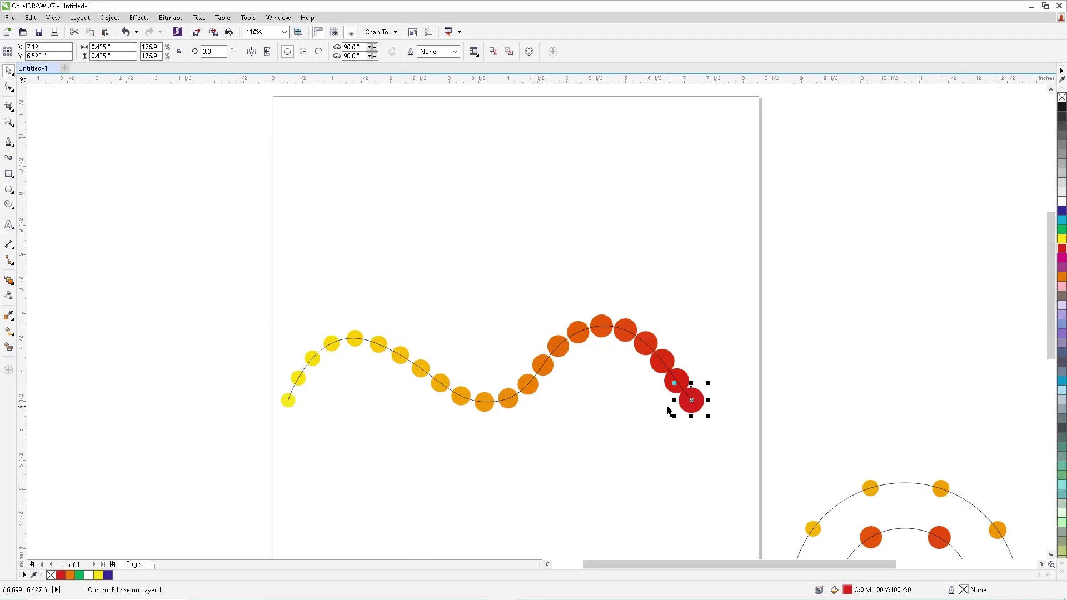
Step: Set the number of steps in the wavy circle blend to 100
left_click_drag(215, 250, 778, 480)
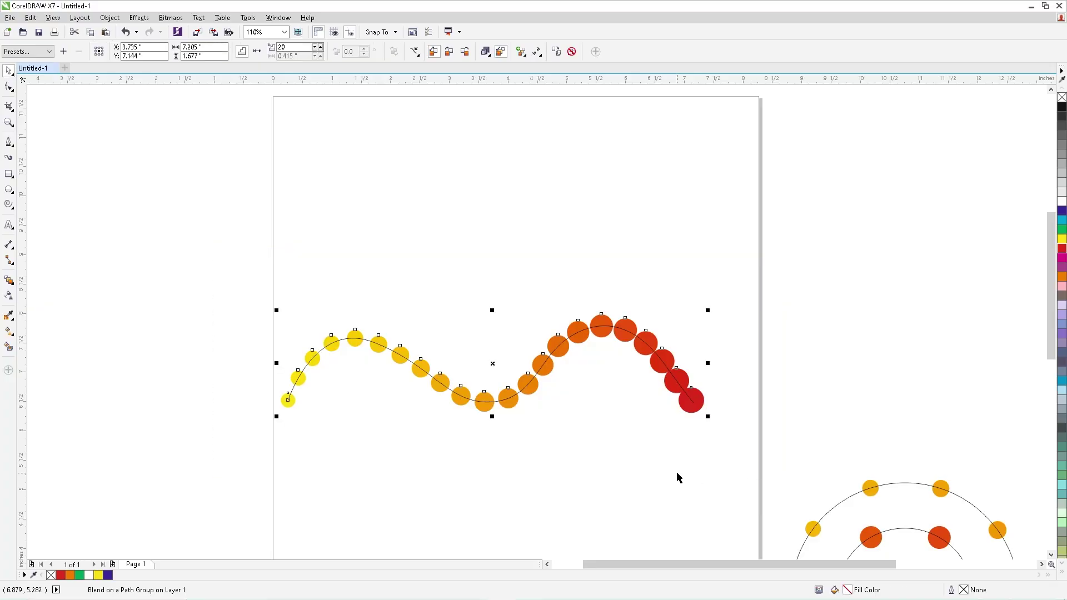
double_click(287, 48)
type("100")
key("Return")
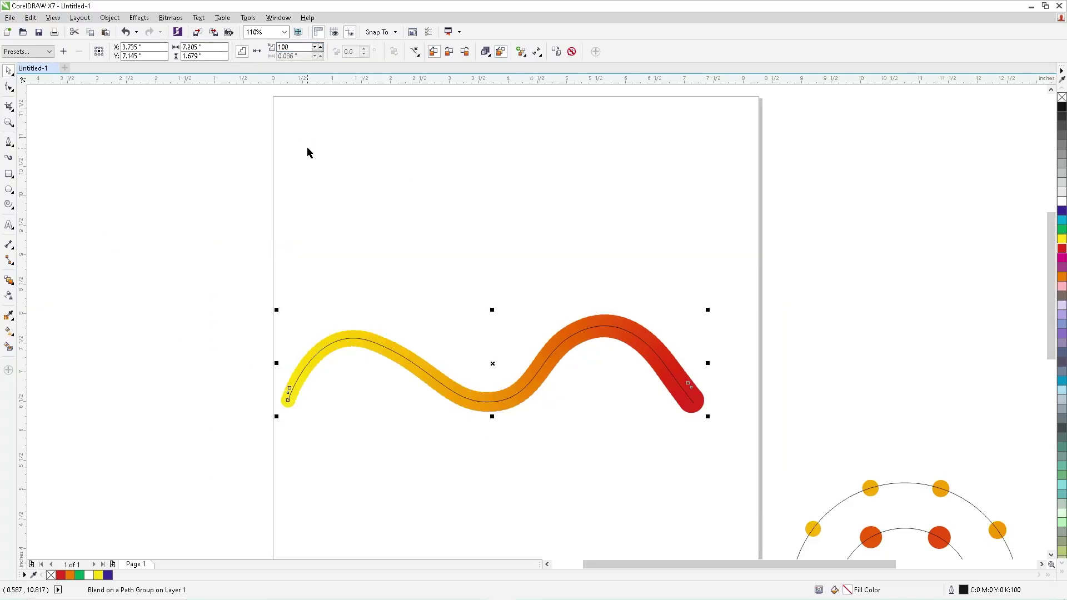
left_click(332, 245)
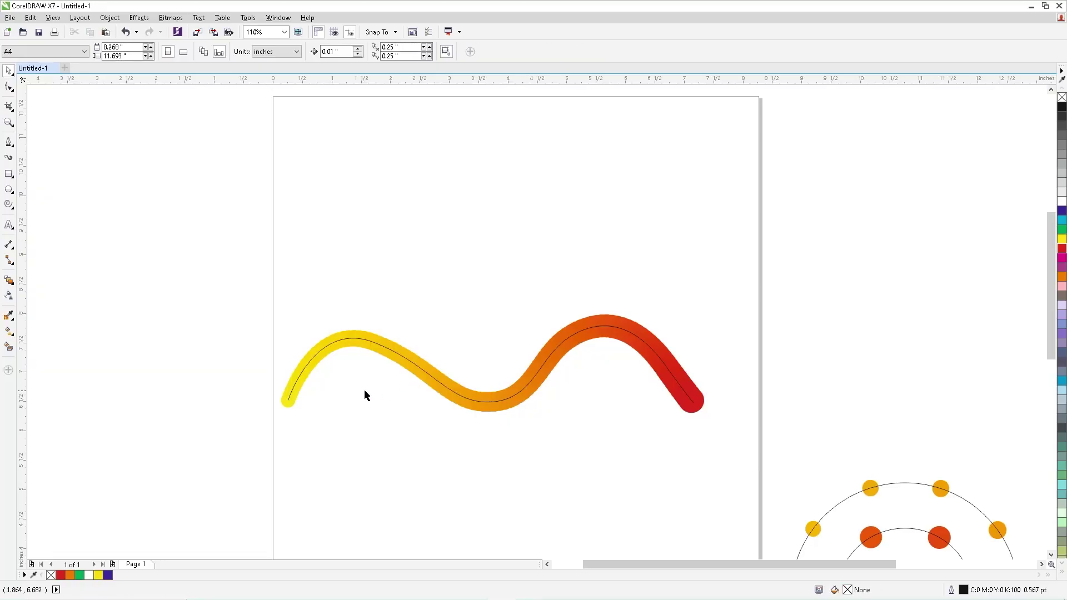
Step: Check the scalloped edge of the wavy blend up close and set its number of steps to 200
key("F2")
left_click_drag(236, 310, 760, 481)
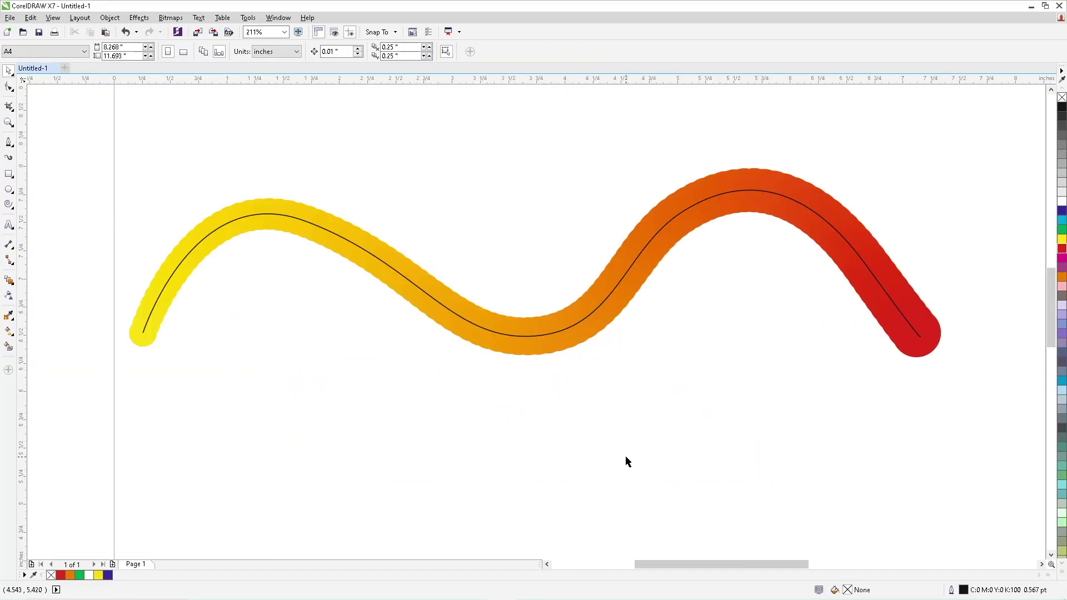
left_click(587, 318)
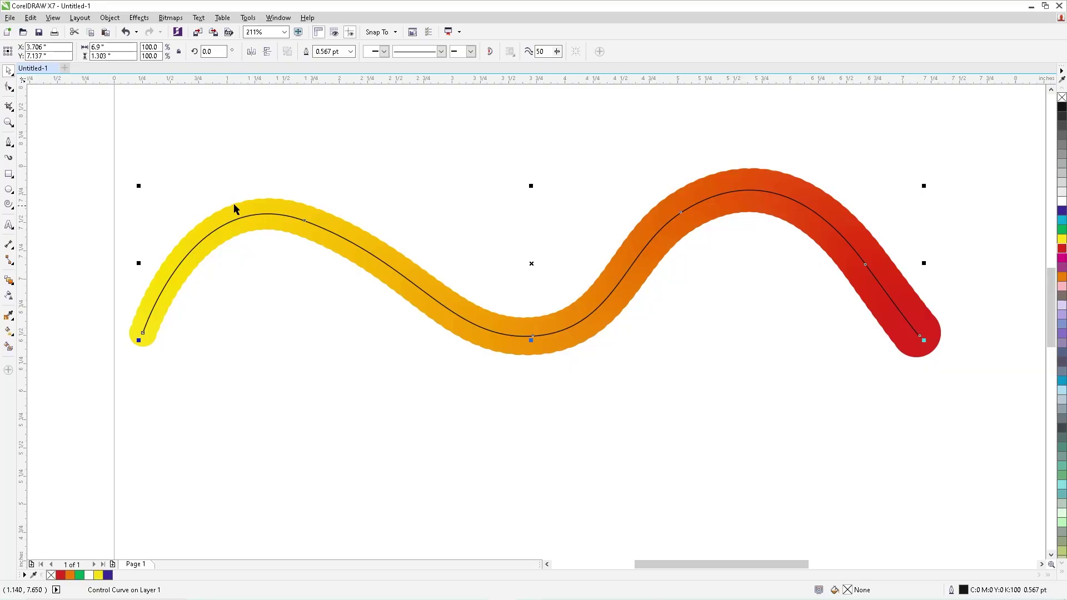
key("F2")
left_click_drag(136, 166, 348, 326)
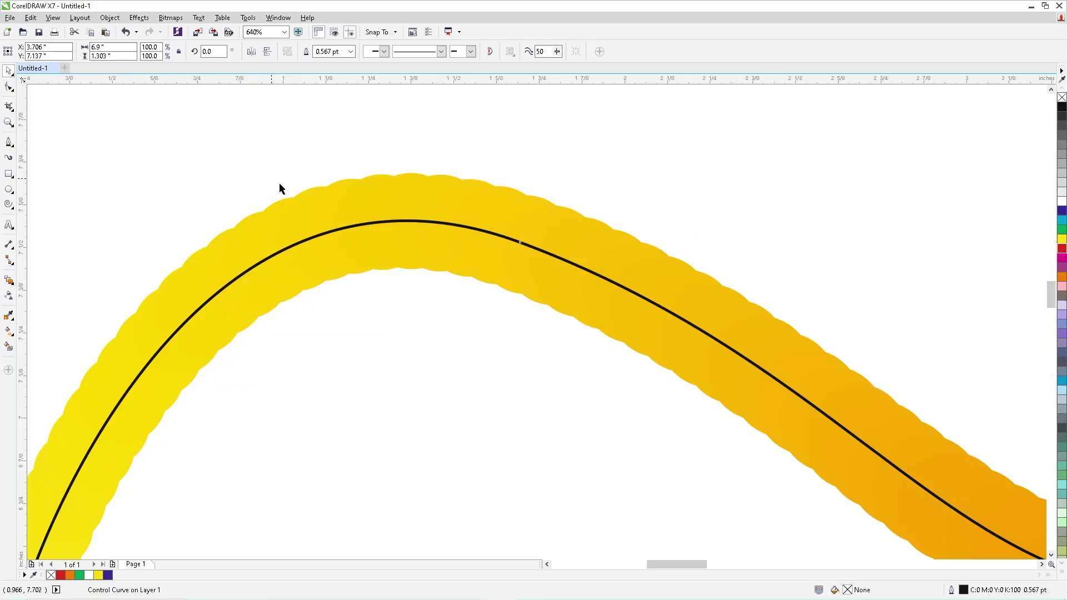
left_click(335, 183)
left_click(285, 48)
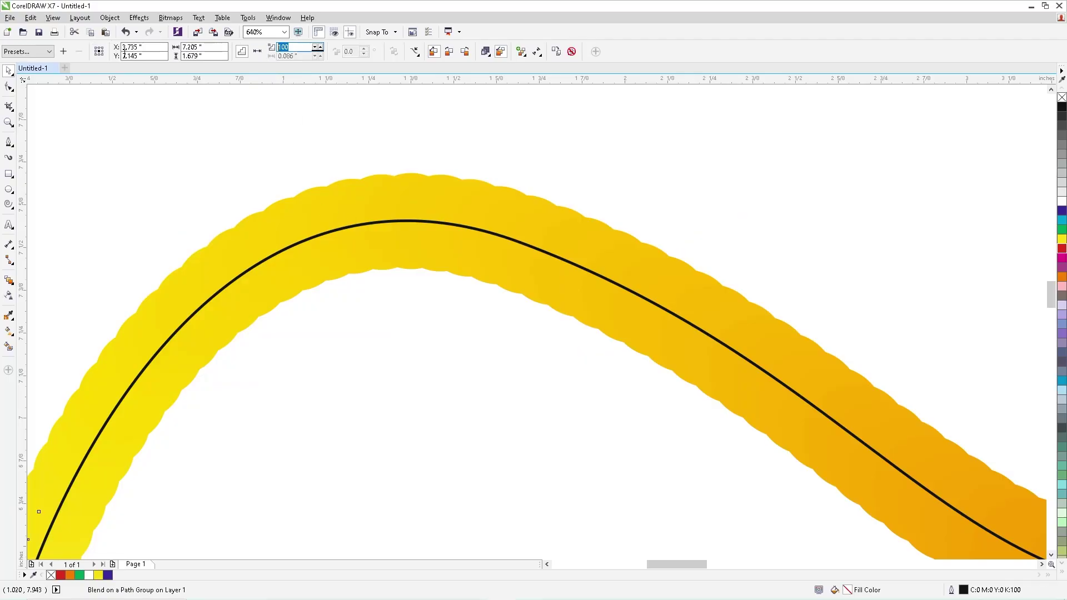
type("200")
key("Return")
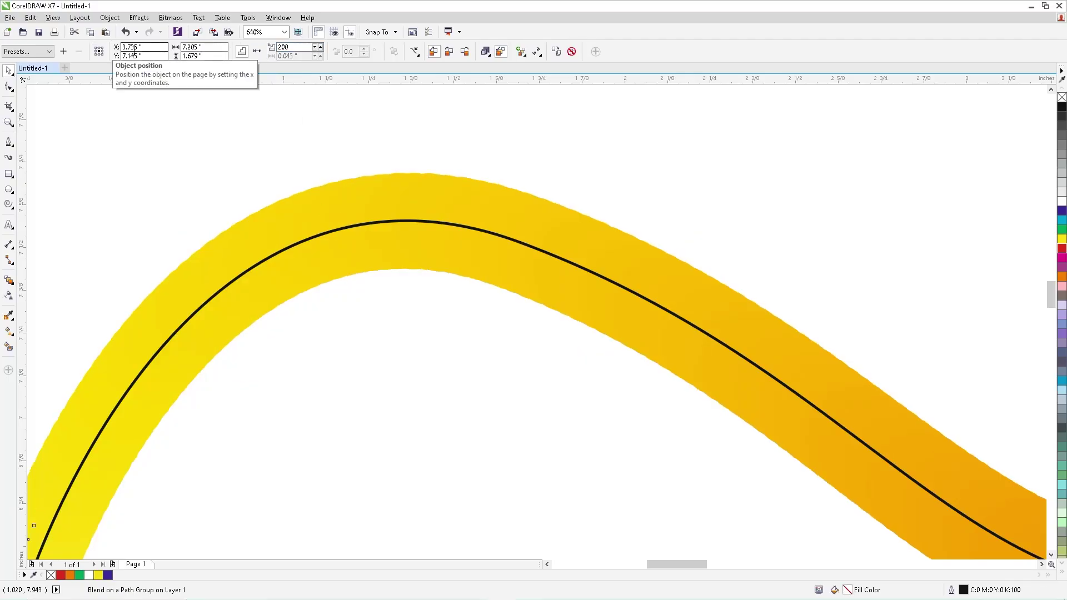
Step: Remove the outline from the path curve inside the wavy blend
scroll(659, 351, "down", 3)
key("F2")
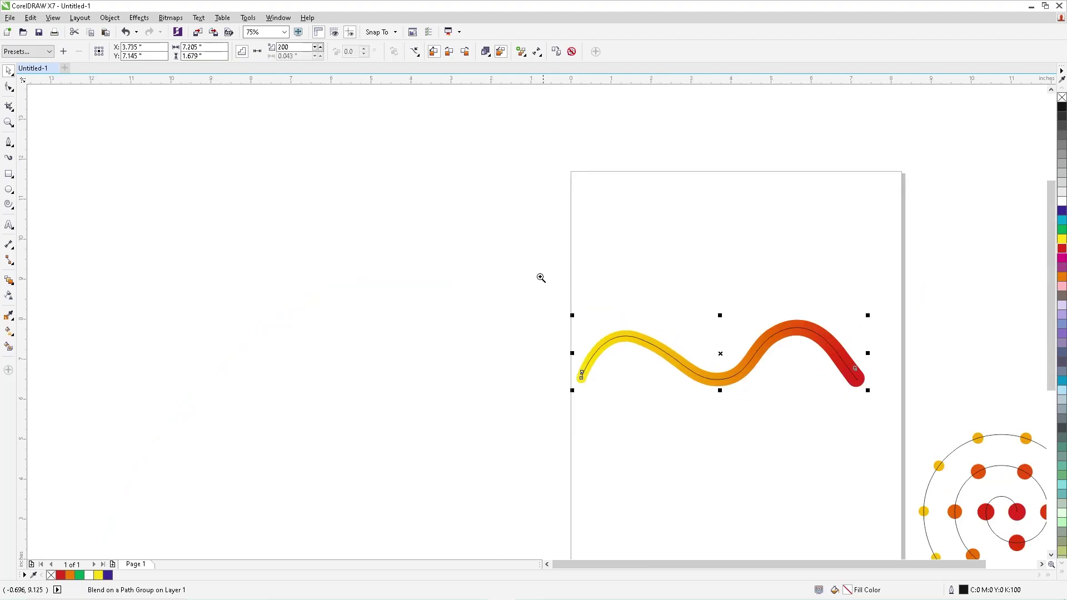
left_click_drag(540, 278, 884, 465)
left_click(96, 240)
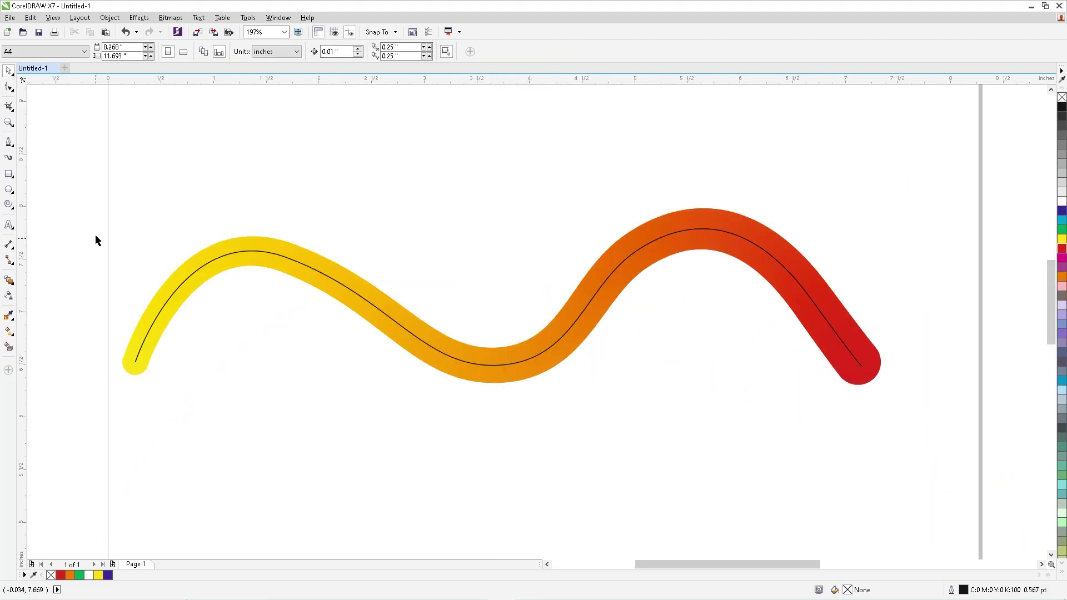
left_click_drag(72, 172, 960, 460)
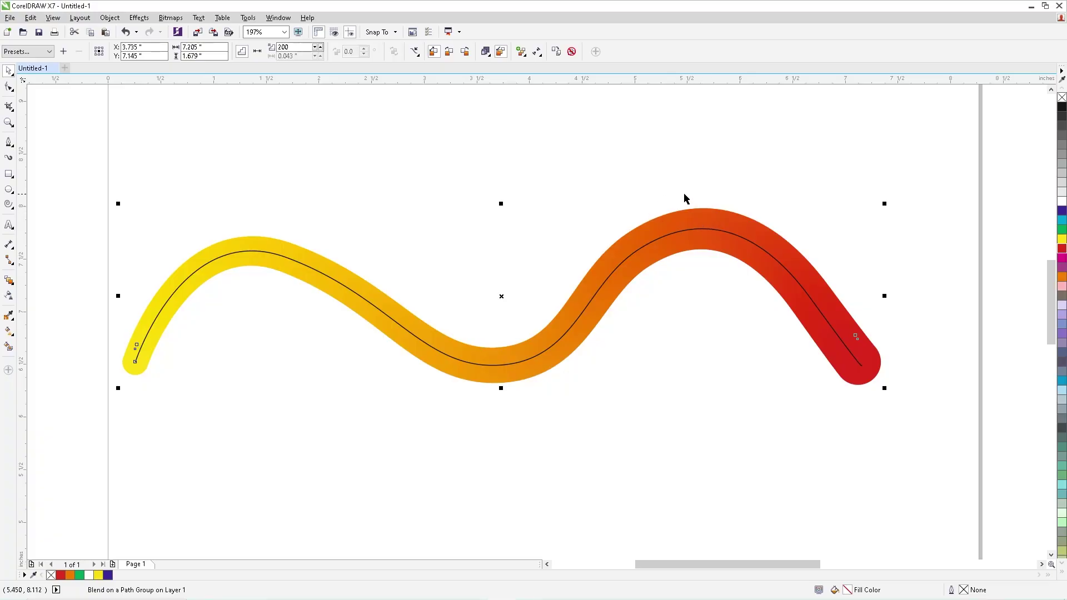
left_click(687, 229)
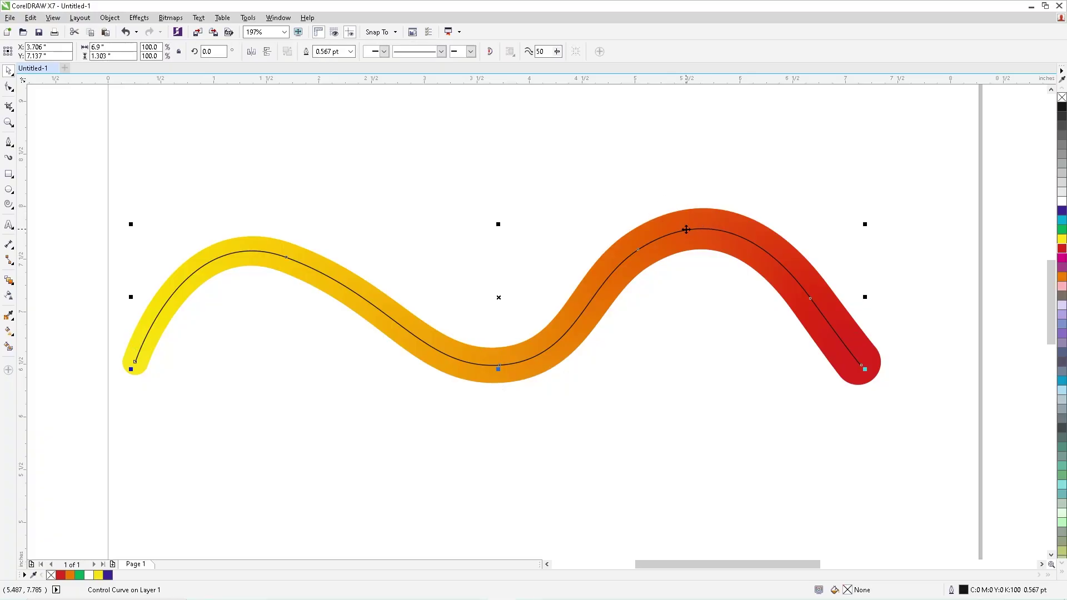
right_click(1061, 98)
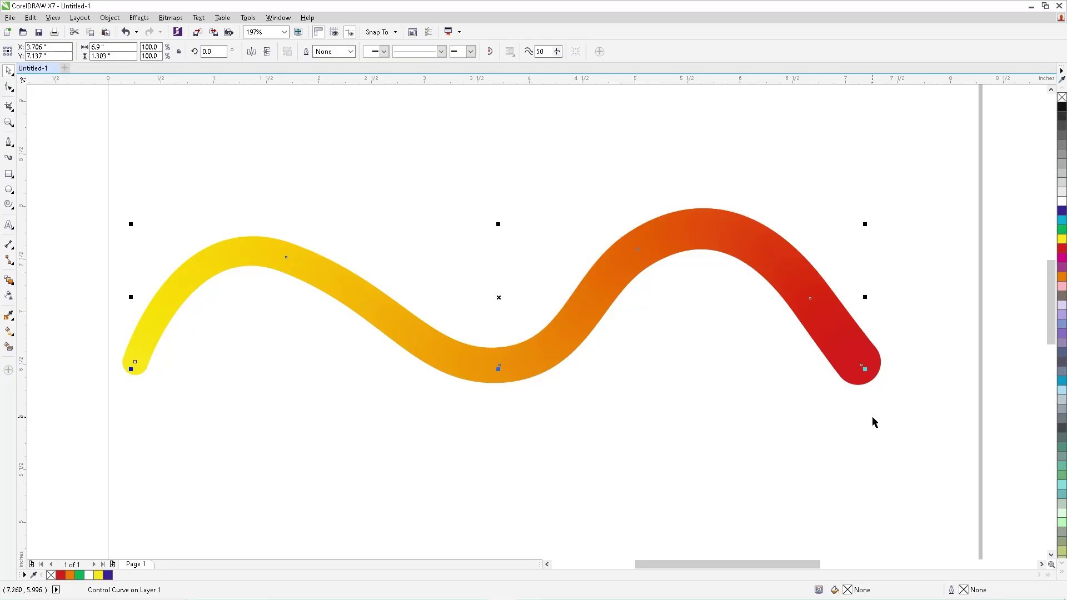
left_click(473, 403)
key("F4")
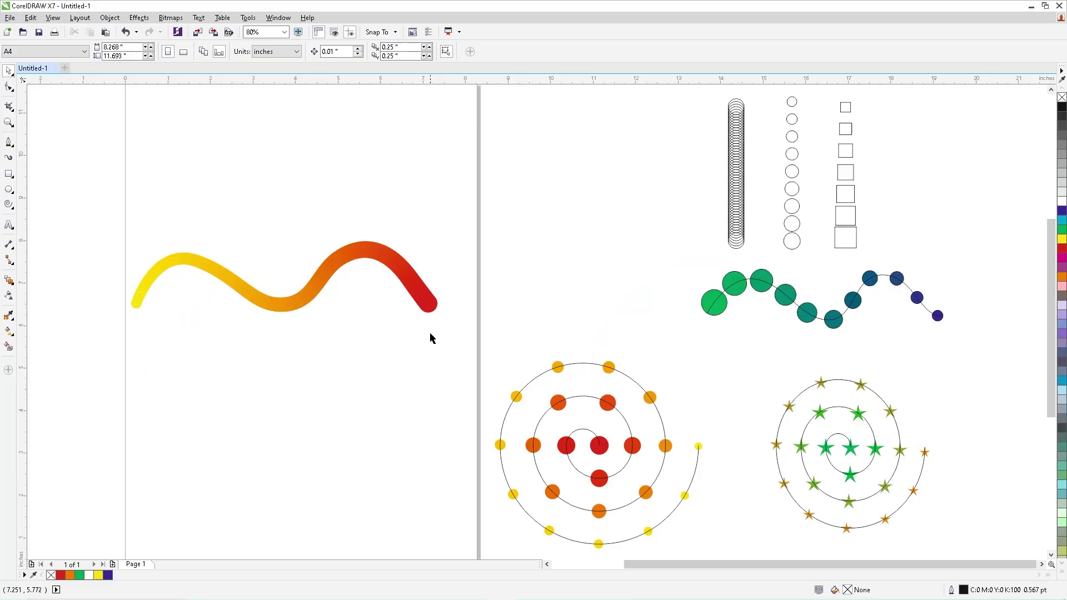